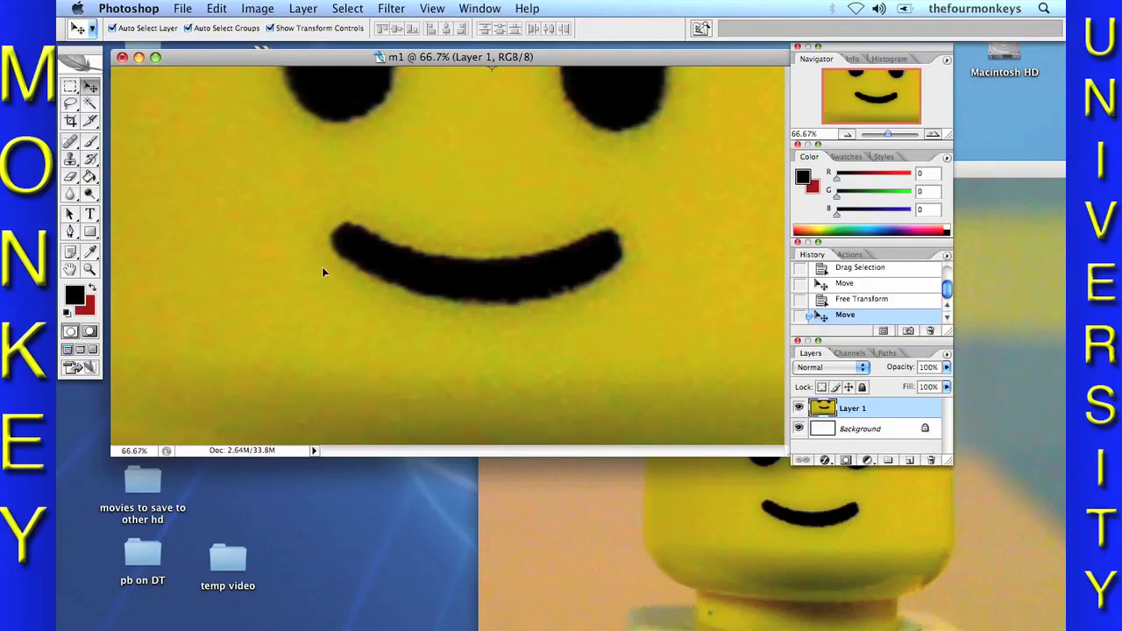
Step: Create a new layer named "mouth" above the face image
{"action": "left_click", "coordinate": [263, 8]}
{"action": "mouse_move", "coordinate": [301, 8]}
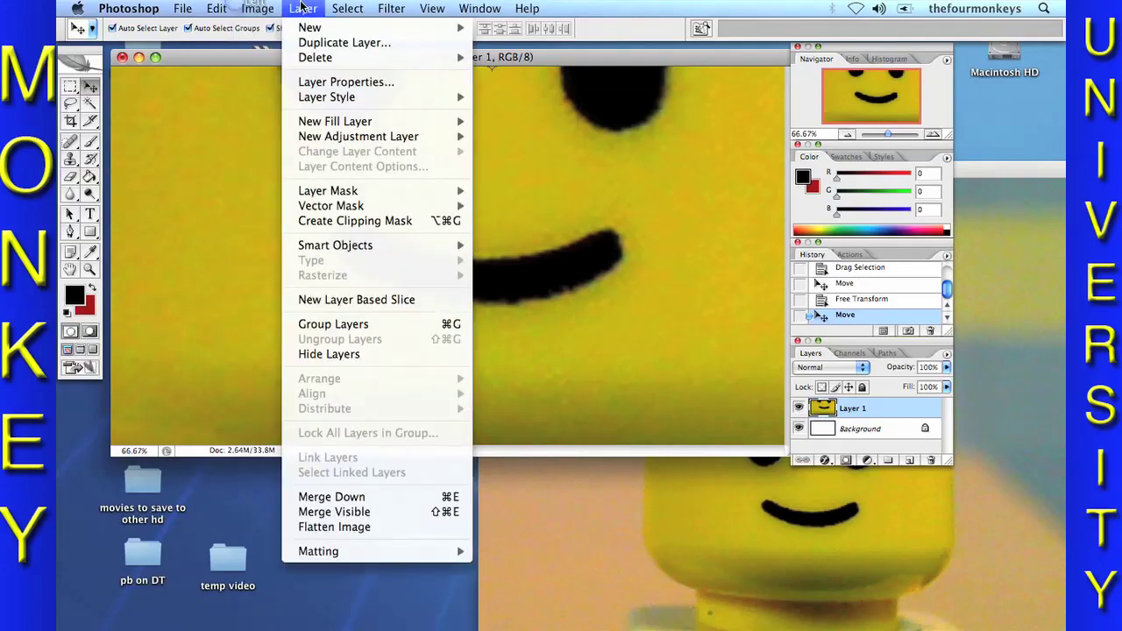
{"action": "mouse_move", "coordinate": [312, 27]}
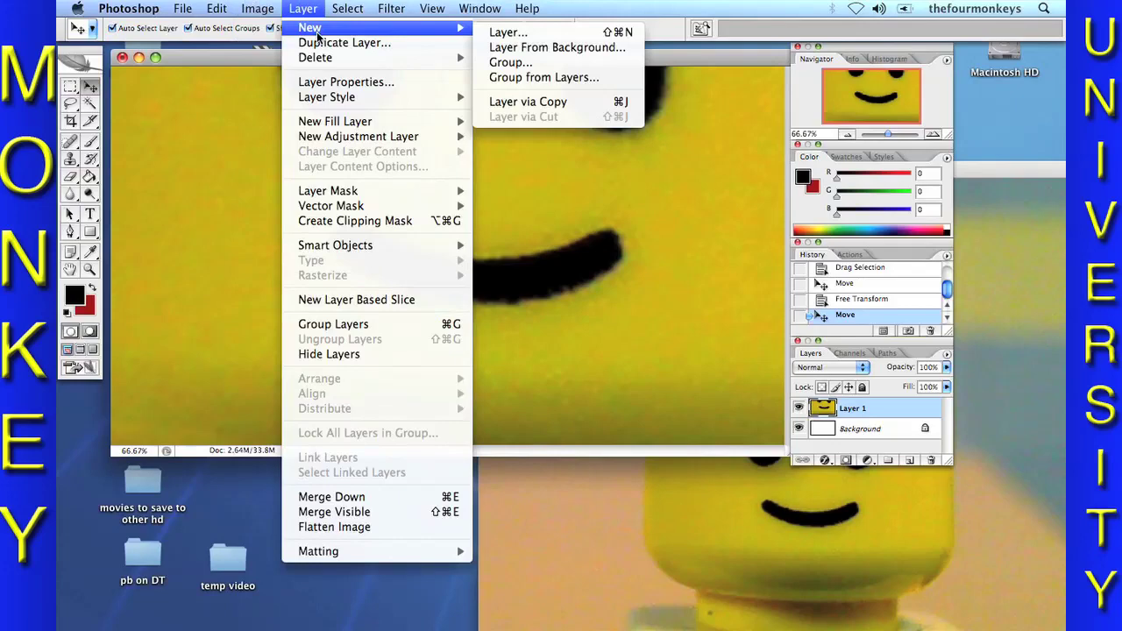
{"action": "left_click", "coordinate": [513, 31]}
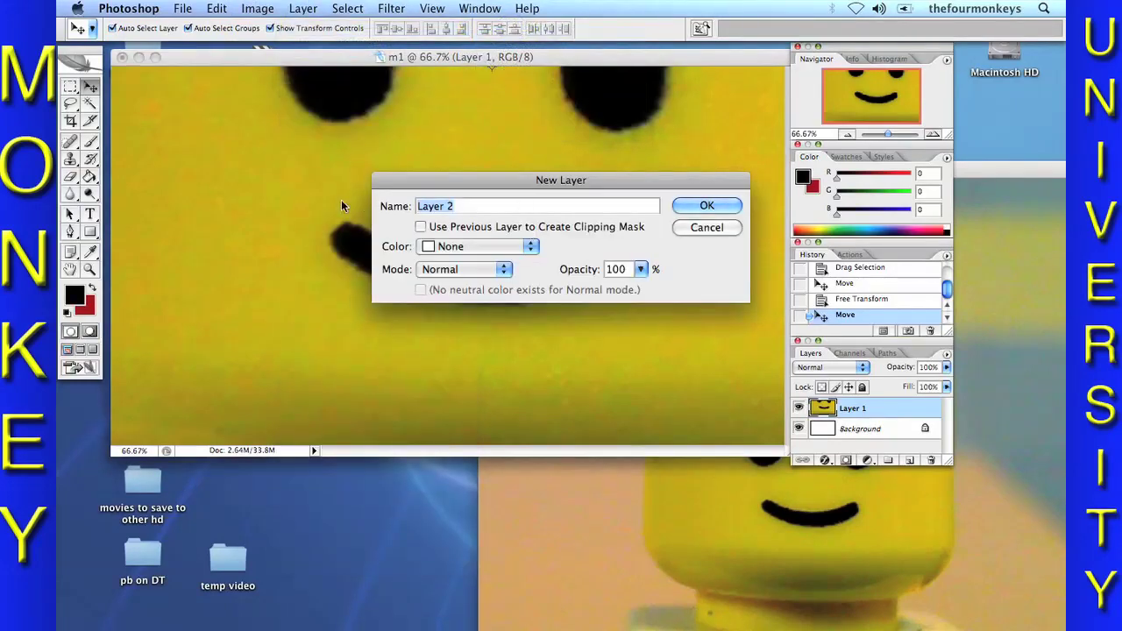
{"action": "type", "text": "mouth"}
{"action": "key", "text": "Return"}
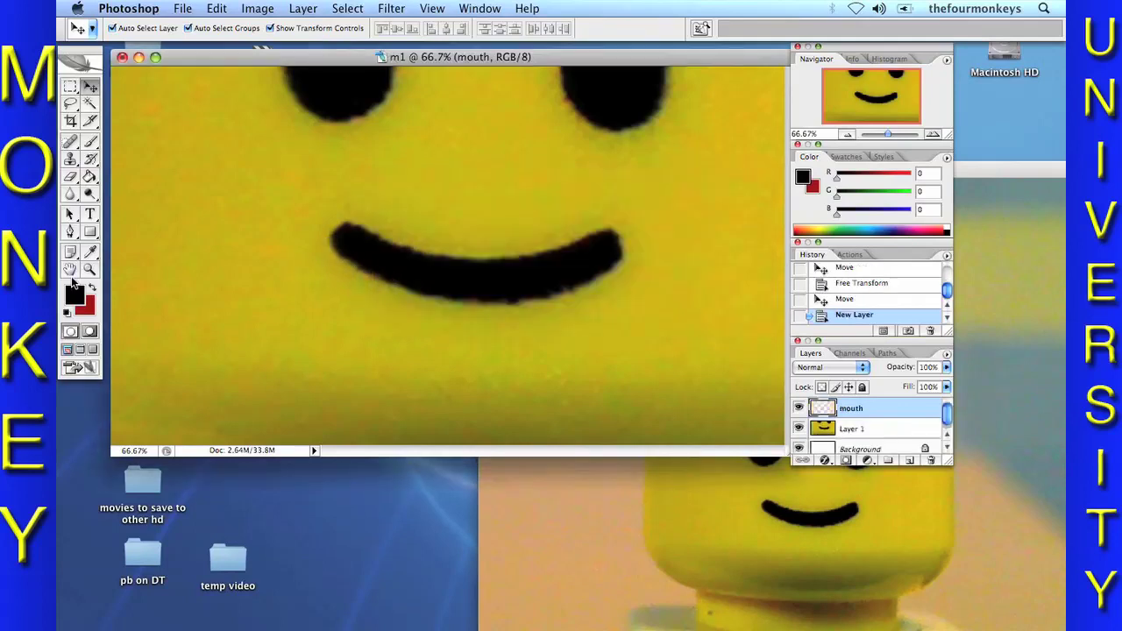
Step: Set the foreground colour to black (000000) by sampling the smile in the face image
{"action": "left_click", "coordinate": [74, 296]}
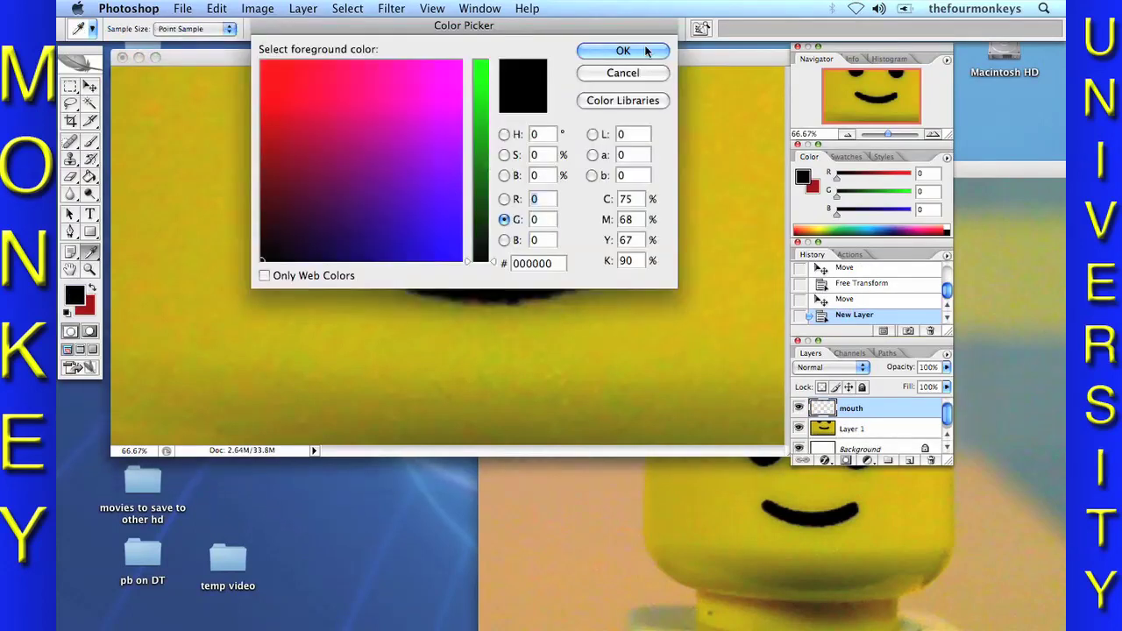
{"action": "left_click_drag", "start_coordinate": [478, 25], "coordinate": [904, 120]}
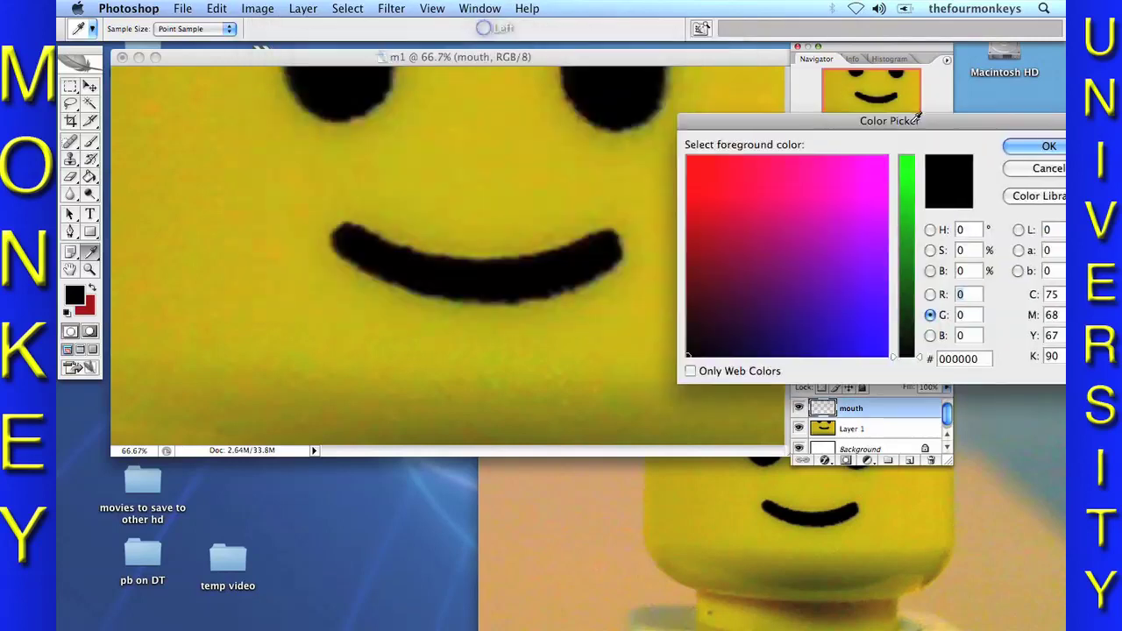
{"action": "left_click", "coordinate": [545, 270]}
{"action": "left_click", "coordinate": [1017, 147]}
{"action": "key", "text": "v"}
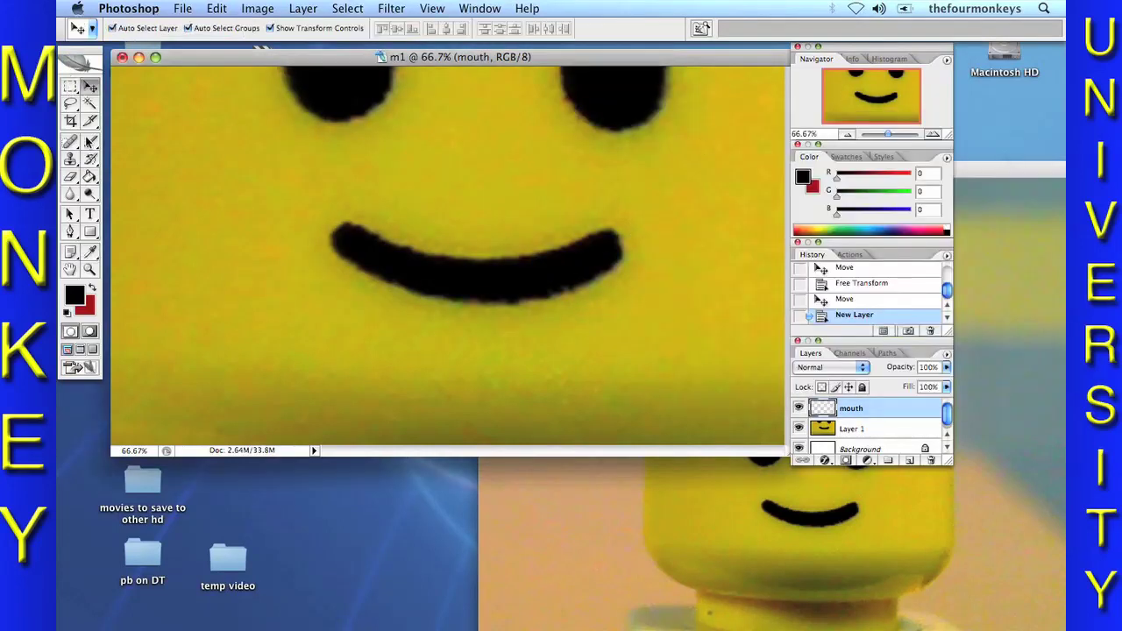
Step: Trace over the whole smile on the mouth layer with a 75 px hard brush
{"action": "left_click", "coordinate": [89, 144]}
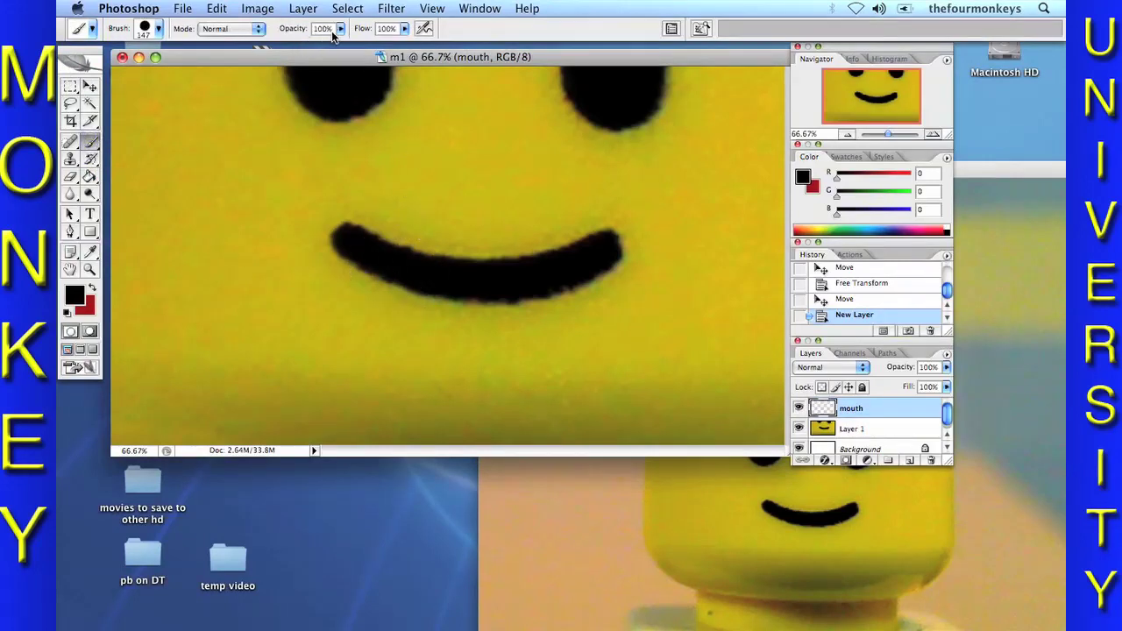
{"action": "left_click", "coordinate": [159, 29]}
{"action": "left_click_drag", "start_coordinate": [154, 65], "coordinate": [147, 69]}
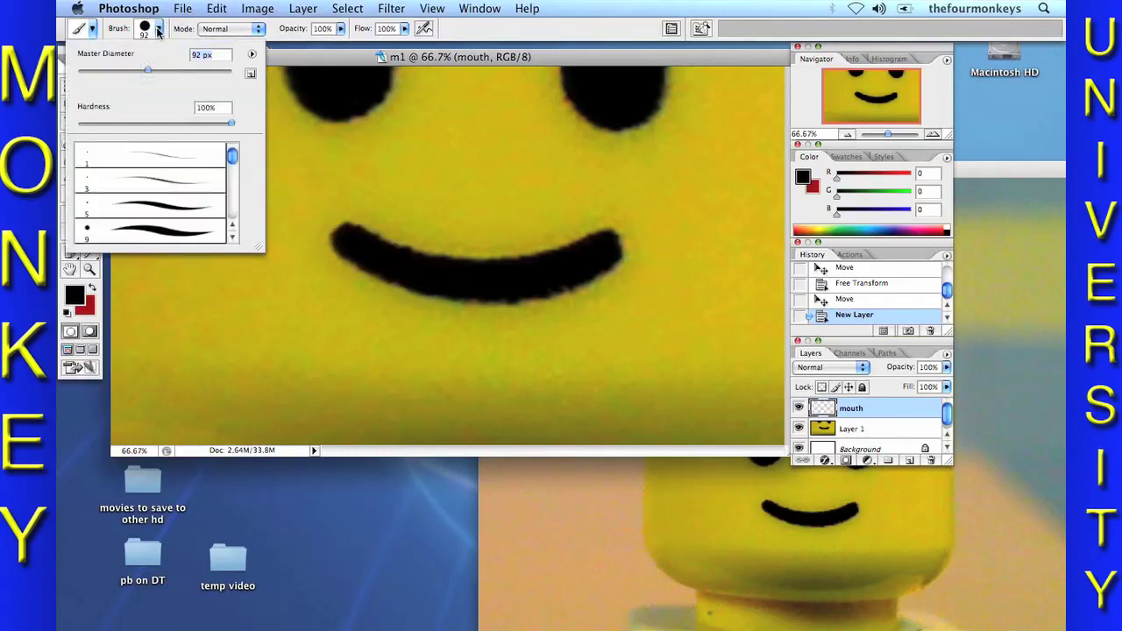
{"action": "left_click", "coordinate": [159, 29]}
{"action": "left_click", "coordinate": [157, 29]}
{"action": "mouse_move", "coordinate": [349, 241]}
{"action": "left_mouse_down"}
{"action": "mouse_move", "coordinate": [423, 275]}
{"action": "mouse_move", "coordinate": [525, 281]}
{"action": "mouse_move", "coordinate": [614, 243]}
{"action": "left_mouse_up"}
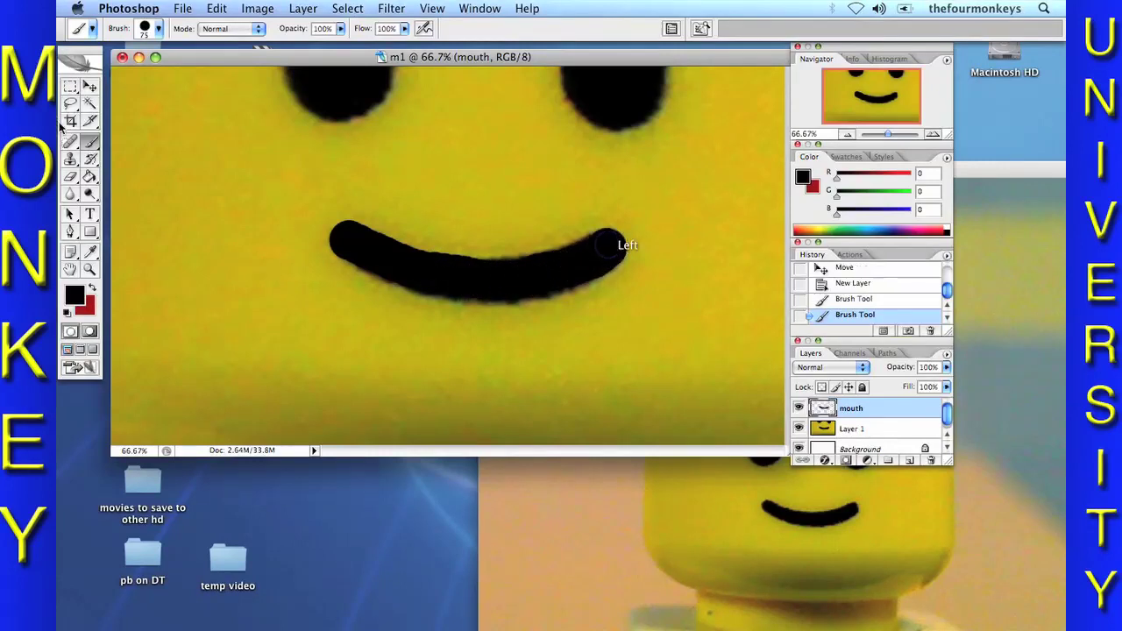
Step: Create a new layer named "green" and place it directly below the mouth layer
{"action": "left_click", "coordinate": [261, 7]}
{"action": "mouse_move", "coordinate": [302, 8]}
{"action": "mouse_move", "coordinate": [316, 28]}
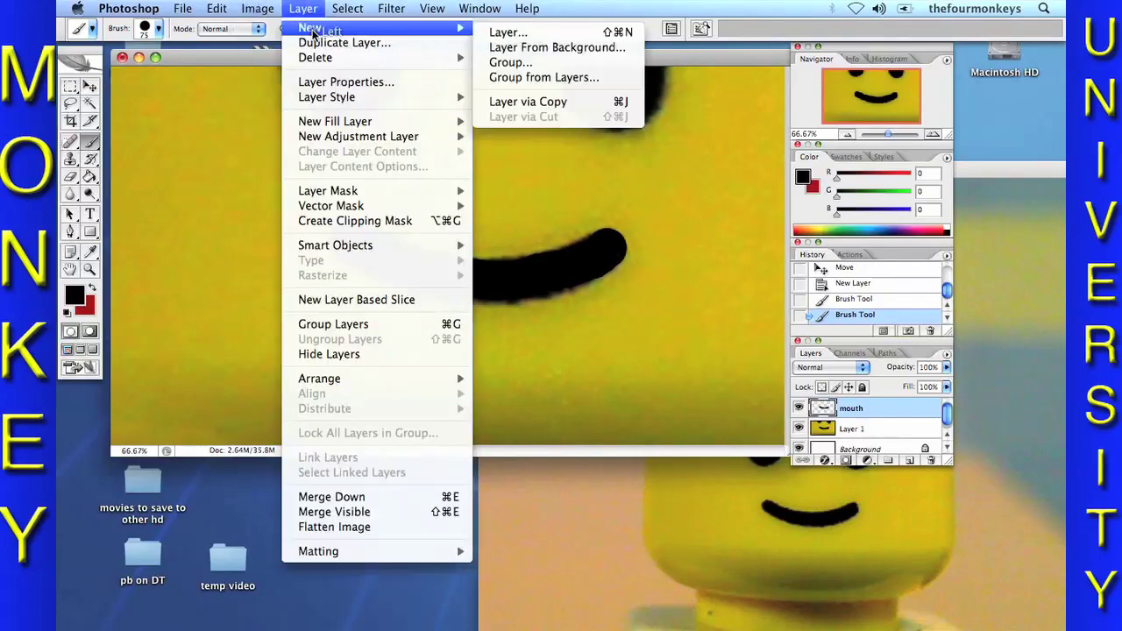
{"action": "left_click", "coordinate": [481, 35]}
{"action": "type", "text": "green"}
{"action": "key", "text": "Return"}
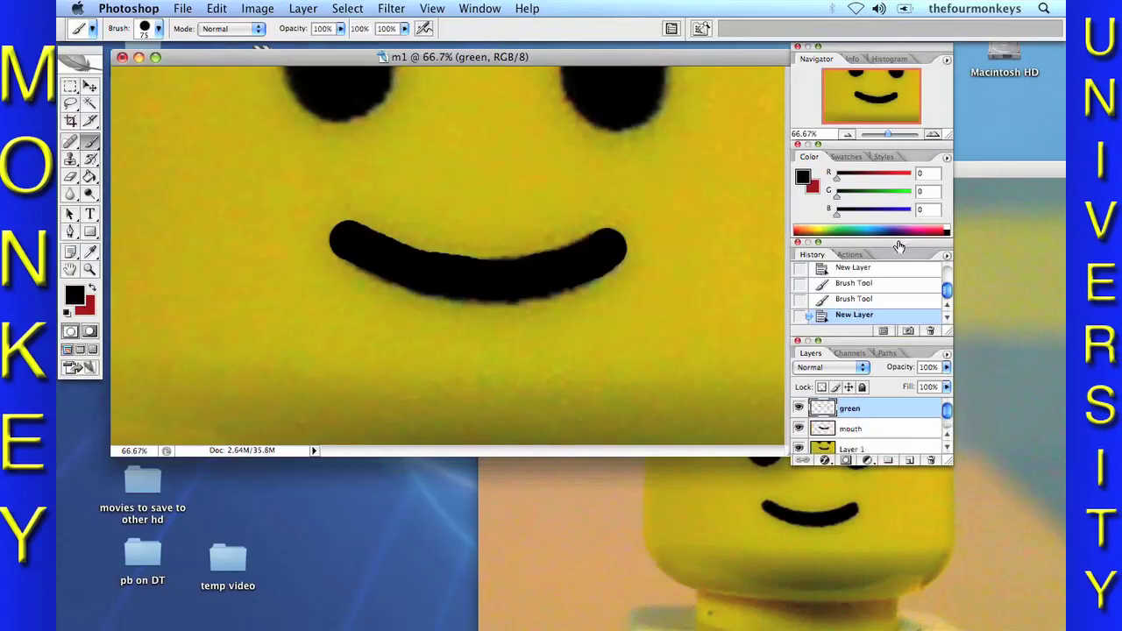
{"action": "left_click_drag", "start_coordinate": [826, 399], "coordinate": [826, 433]}
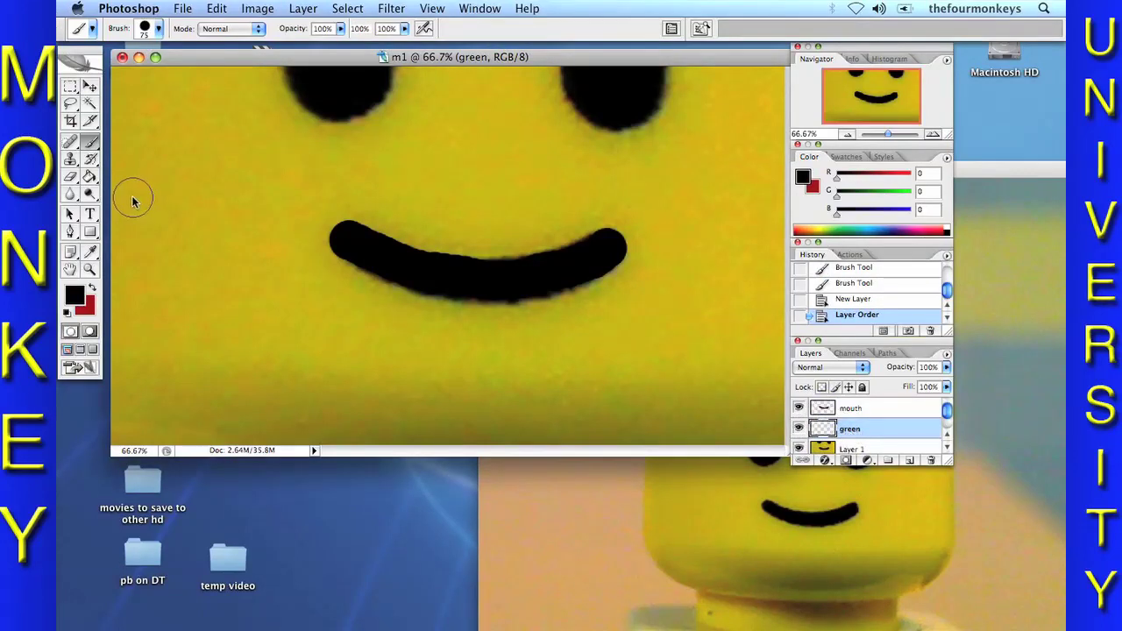
Step: Fill the green layer with pure green (00ff00) using the Paint Bucket
{"action": "left_click", "coordinate": [88, 176]}
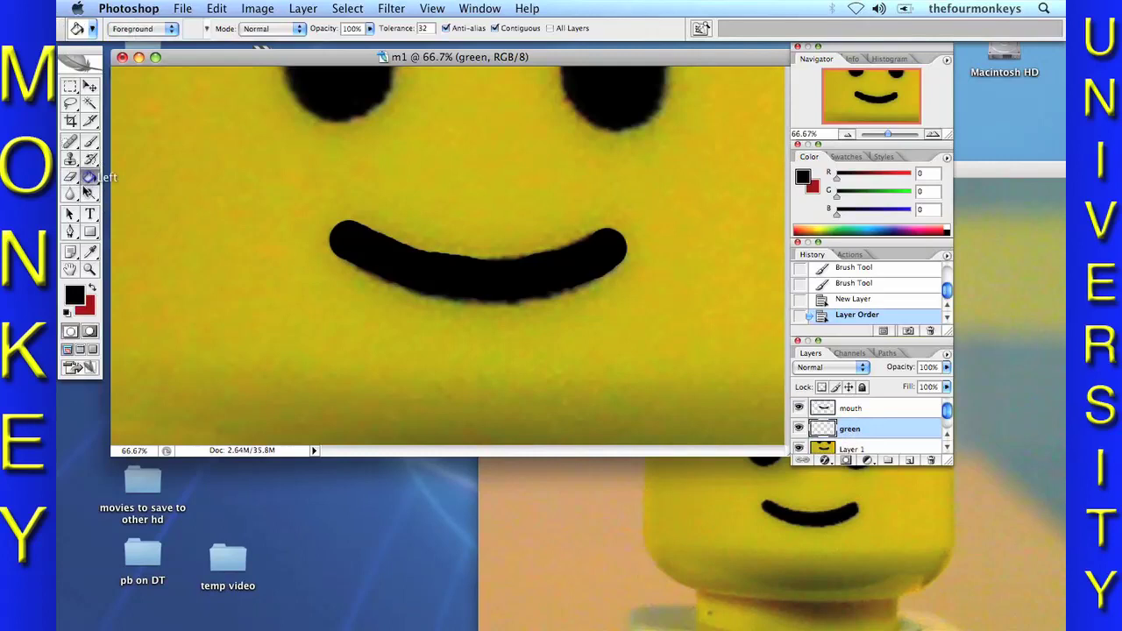
{"action": "left_click", "coordinate": [74, 297]}
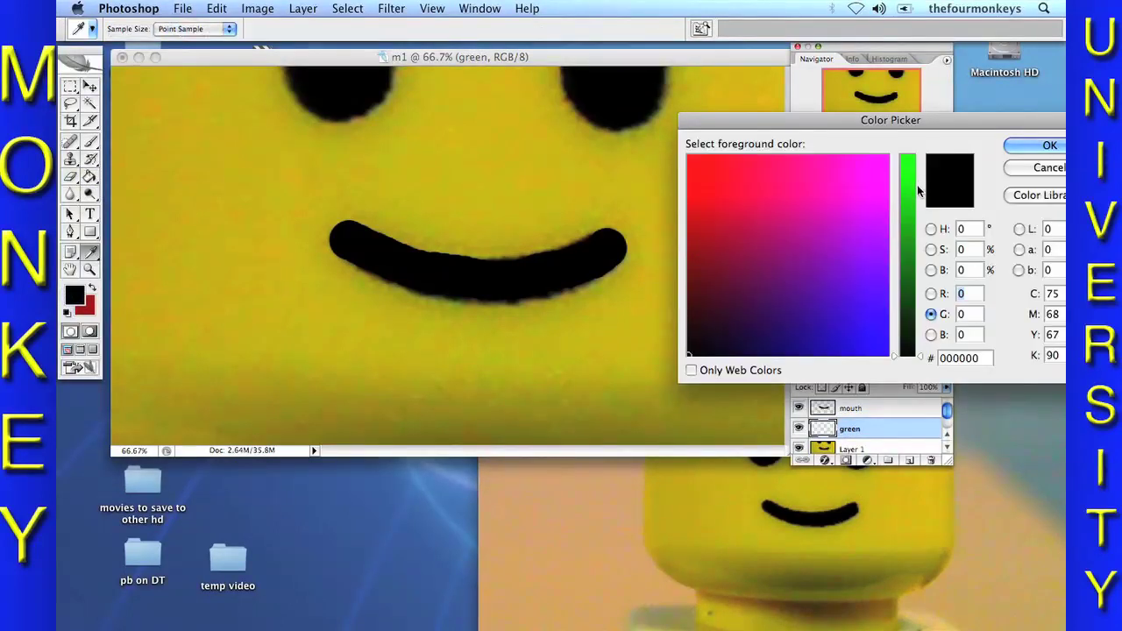
{"action": "left_click_drag", "start_coordinate": [919, 191], "coordinate": [912, 136]}
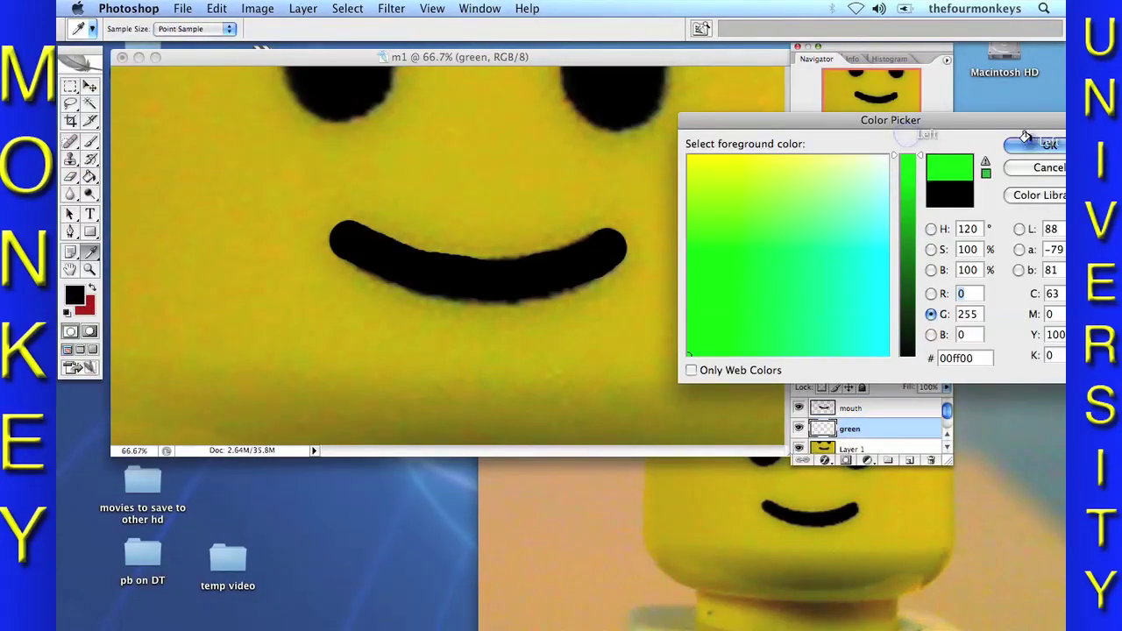
{"action": "left_click", "coordinate": [1026, 138]}
{"action": "left_click", "coordinate": [399, 384]}
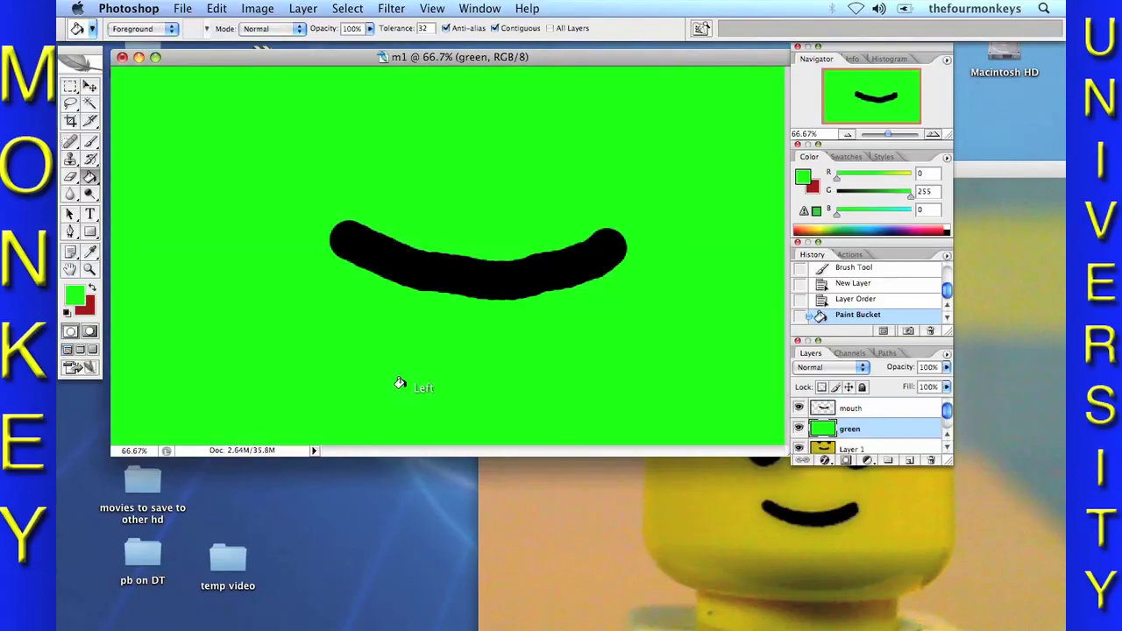
Step: Save a copy of the image to the Desktop as m1.png in PNG format with no interlacing
{"action": "left_click", "coordinate": [182, 8]}
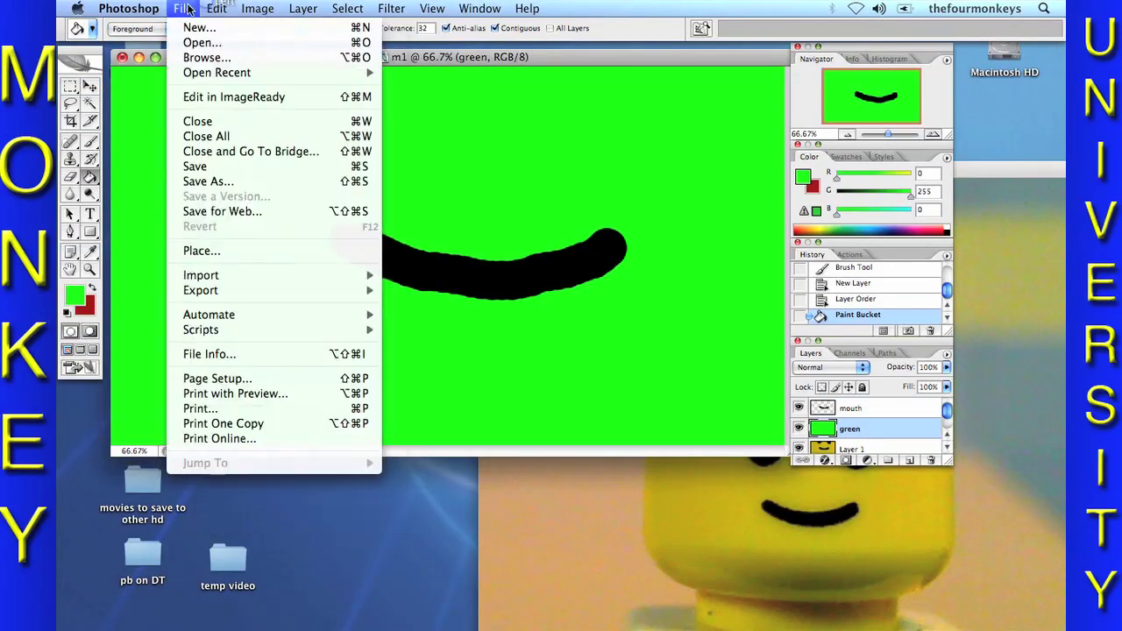
{"action": "left_click", "coordinate": [207, 180]}
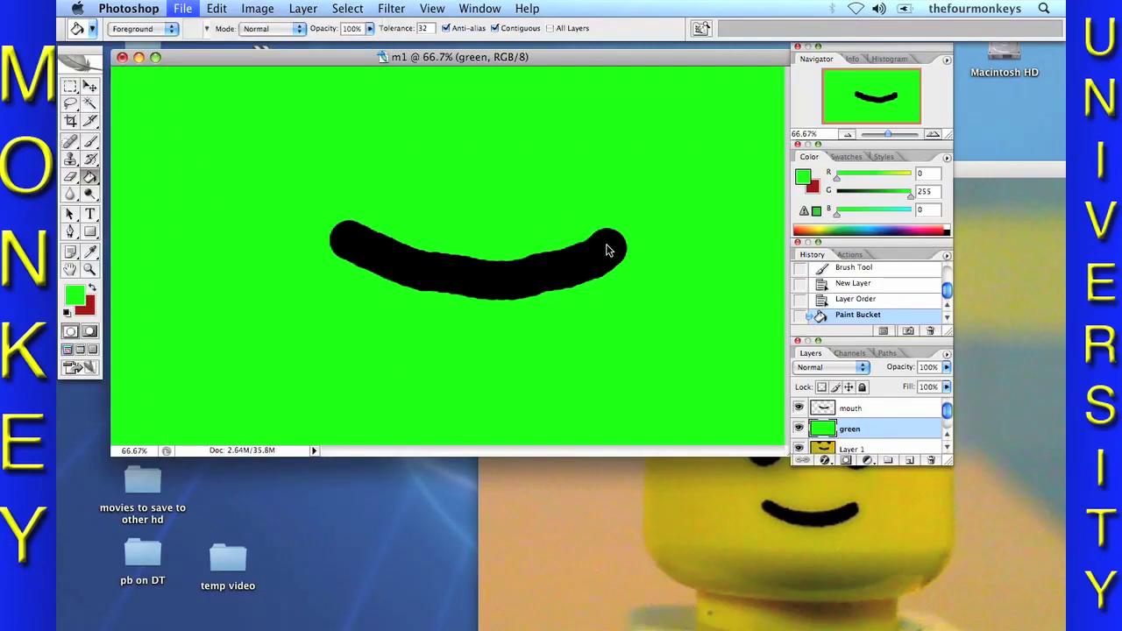
{"action": "left_click", "coordinate": [570, 209]}
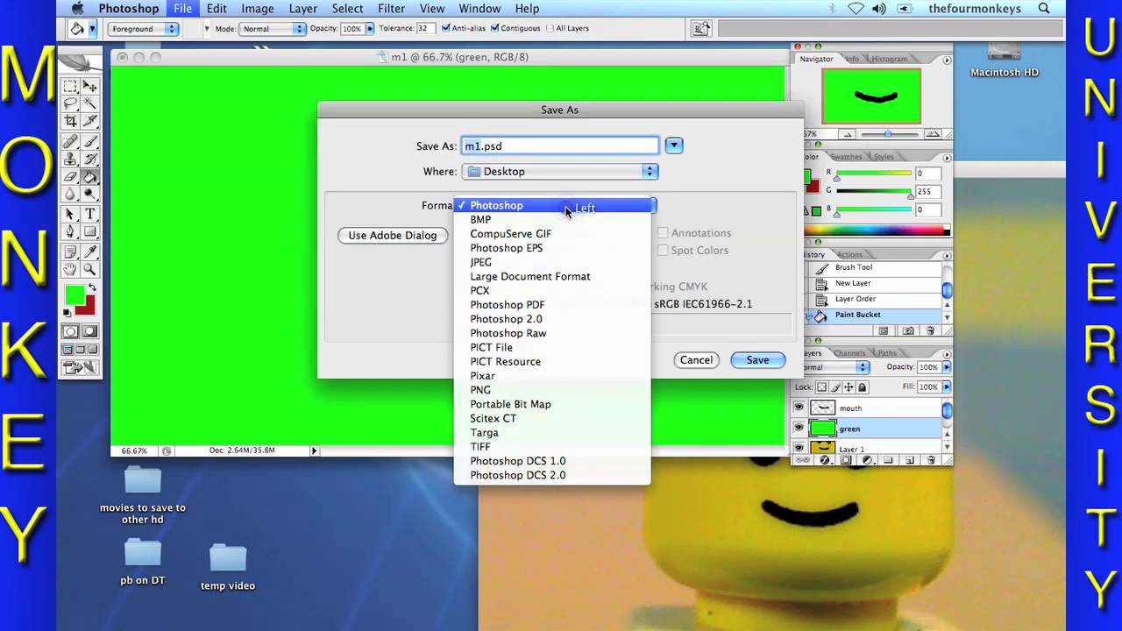
{"action": "left_click", "coordinate": [474, 390]}
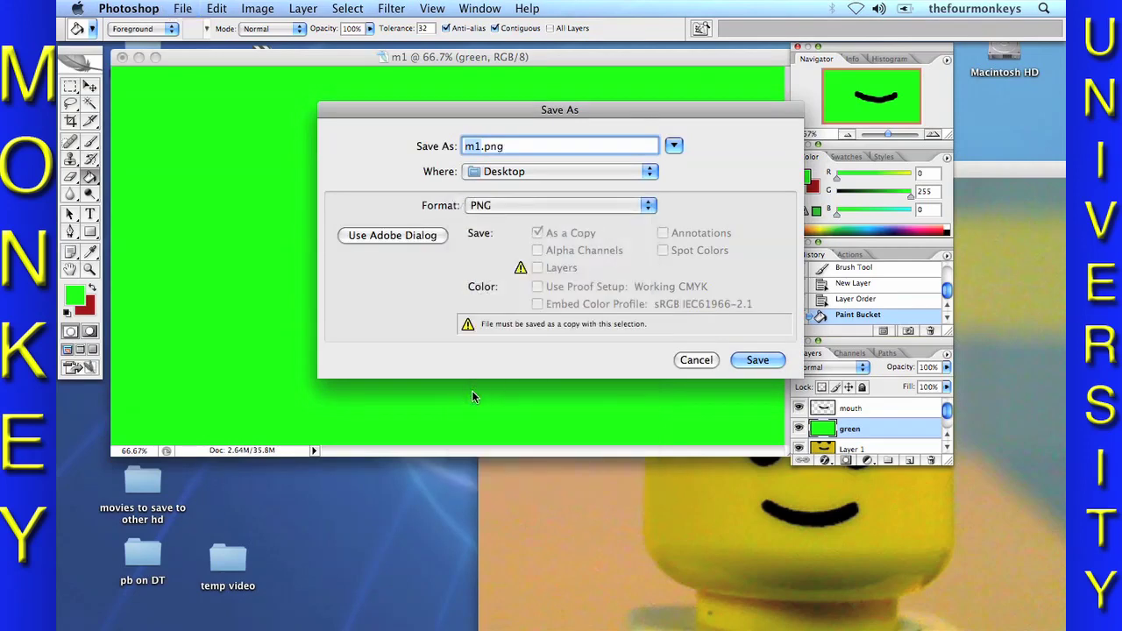
{"action": "left_click", "coordinate": [756, 360]}
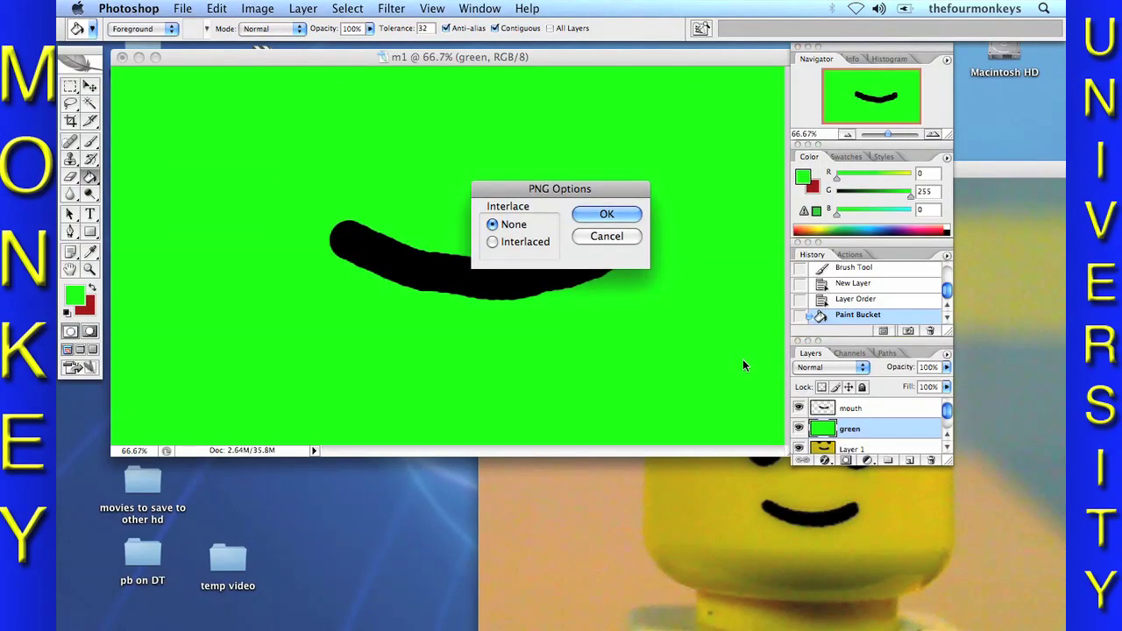
{"action": "left_click", "coordinate": [593, 216]}
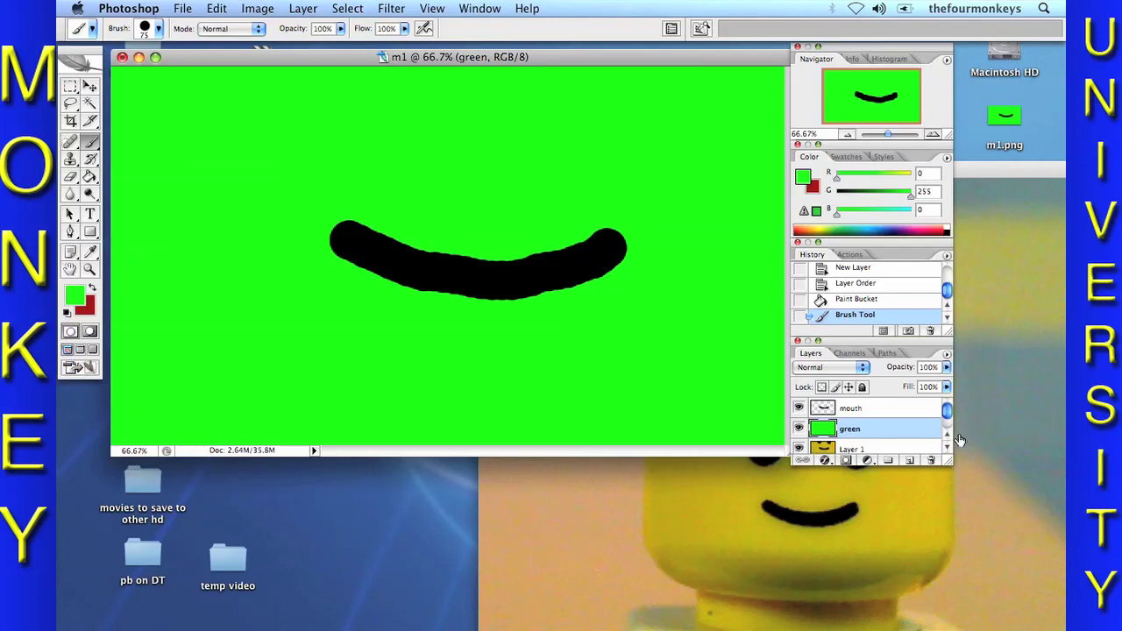
Step: Sample the mouth's black as the foreground colour and paint a thicker, more open mouth on the mouth layer
{"action": "left_click", "coordinate": [816, 412]}
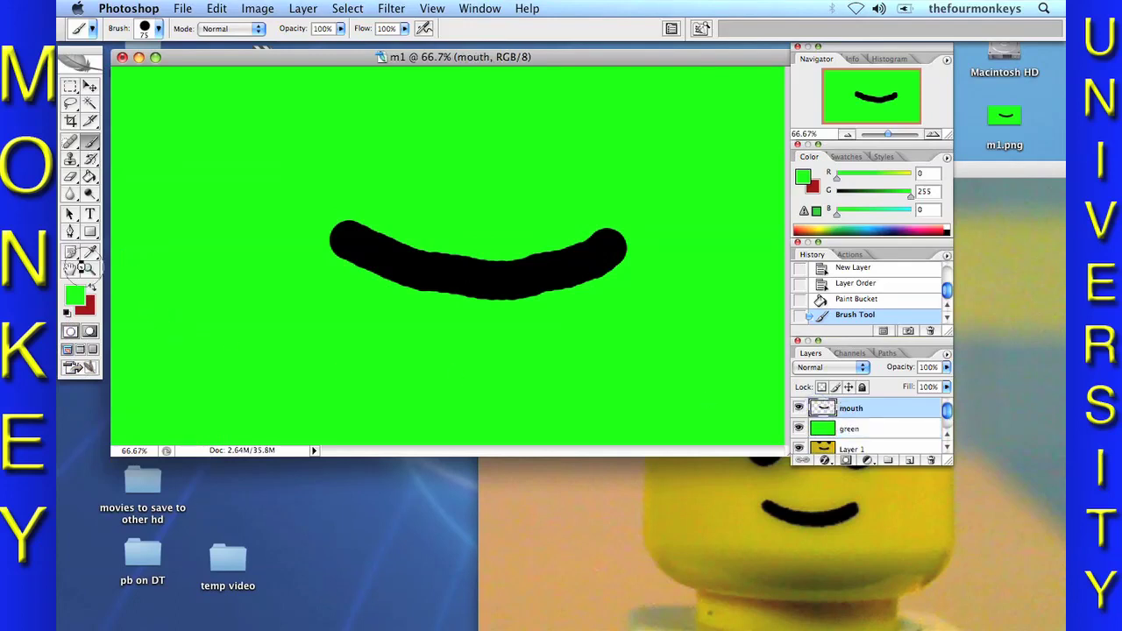
{"action": "left_click", "coordinate": [79, 293]}
{"action": "left_click", "coordinate": [432, 267]}
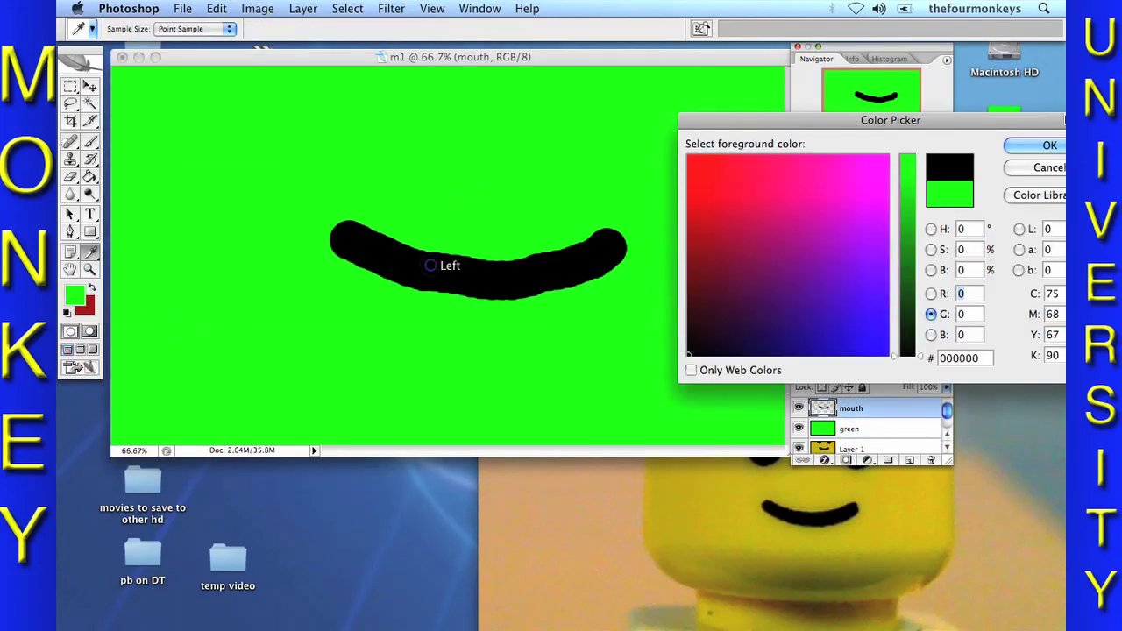
{"action": "left_click", "coordinate": [1040, 150]}
{"action": "mouse_move", "coordinate": [364, 235]}
{"action": "left_mouse_down"}
{"action": "mouse_move", "coordinate": [512, 258]}
{"action": "mouse_move", "coordinate": [655, 235]}
{"action": "mouse_move", "coordinate": [345, 249]}
{"action": "mouse_move", "coordinate": [455, 275]}
{"action": "mouse_move", "coordinate": [548, 259]}
{"action": "left_mouse_up"}
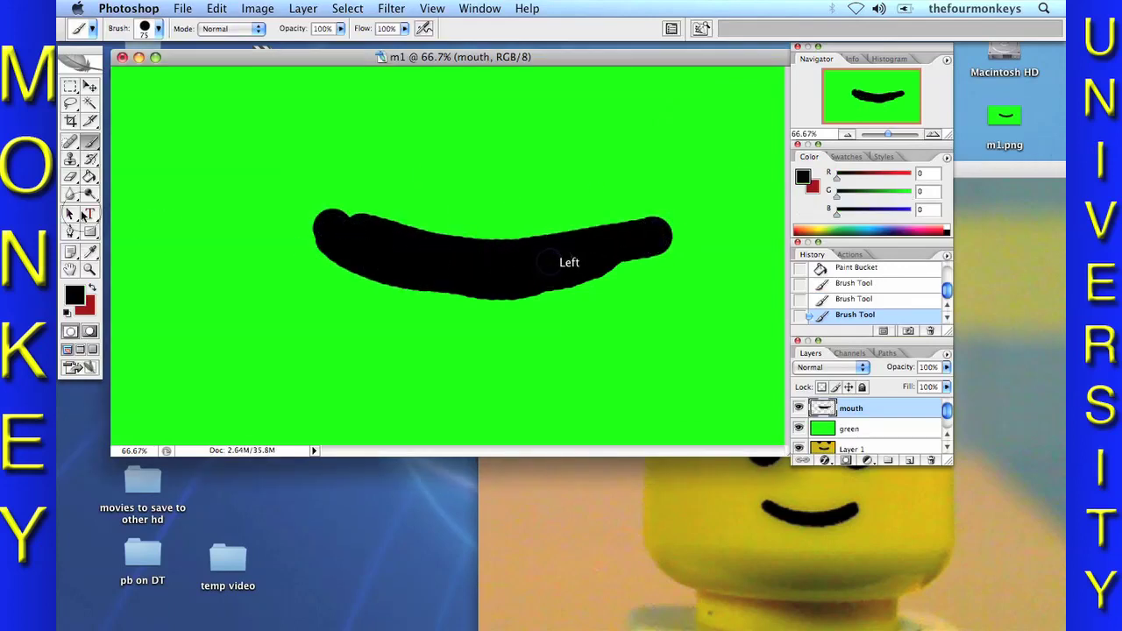
Step: Minimise both open image windows and open the mouths folder on the desktop
{"action": "left_click", "coordinate": [138, 58]}
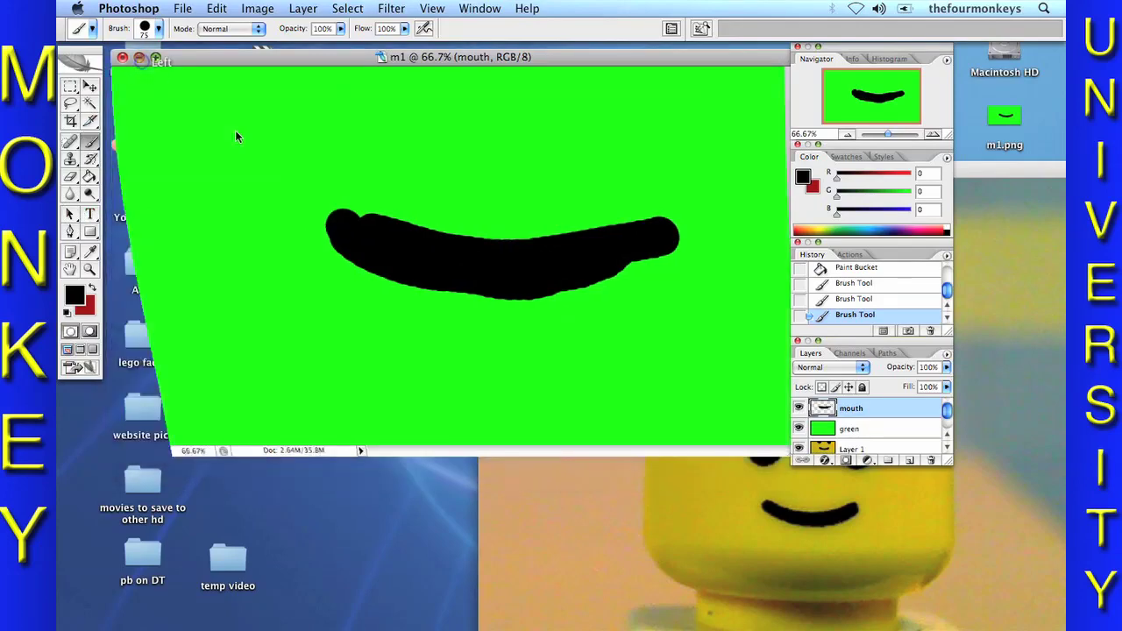
{"action": "left_click", "coordinate": [505, 169]}
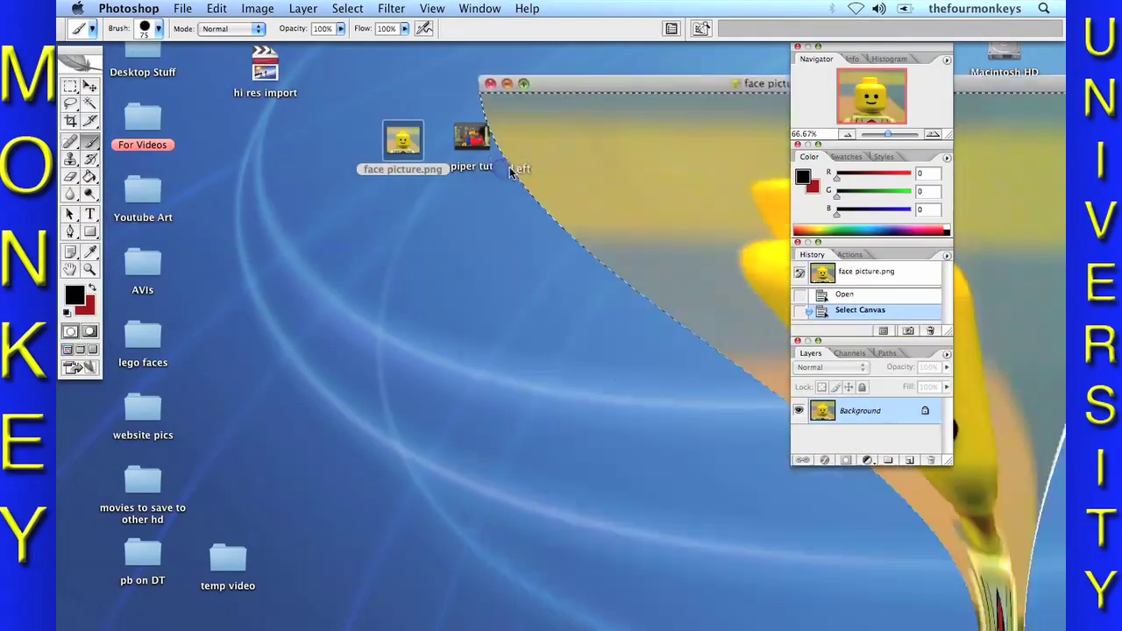
{"action": "double_click", "coordinate": [607, 133]}
Step: Preview the sequence of mouth PNG images in the mouths folder, starting with m1.png, and close the folder
{"action": "left_click", "coordinate": [430, 148]}
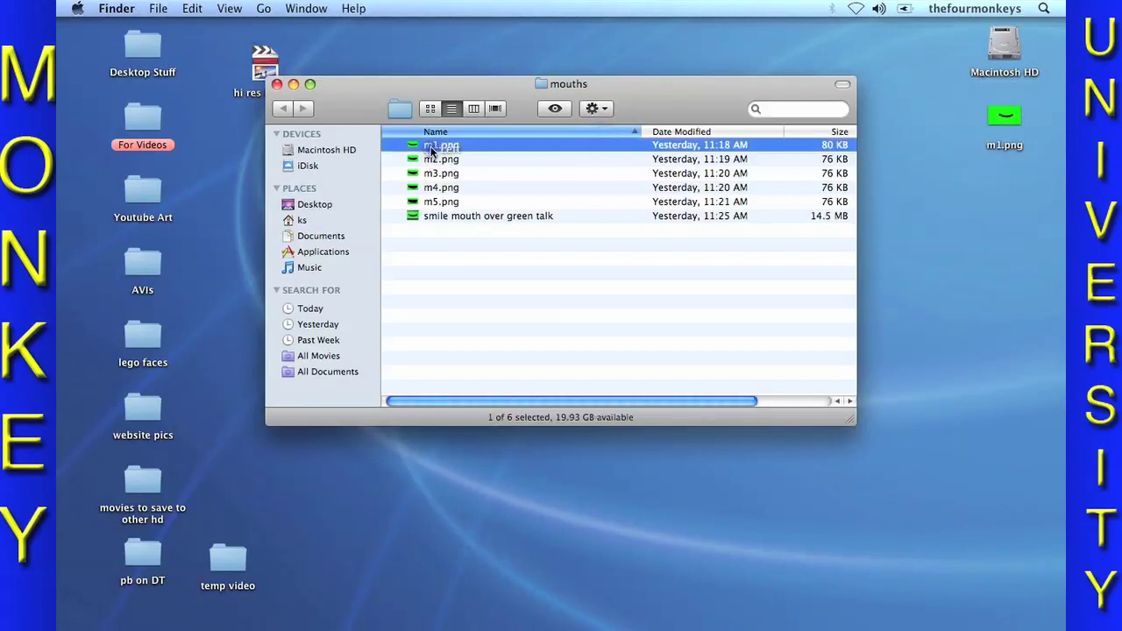
{"action": "key", "text": "space"}
{"action": "key", "text": "Down"}
{"action": "key", "text": "Down"}
{"action": "key", "text": "Down"}
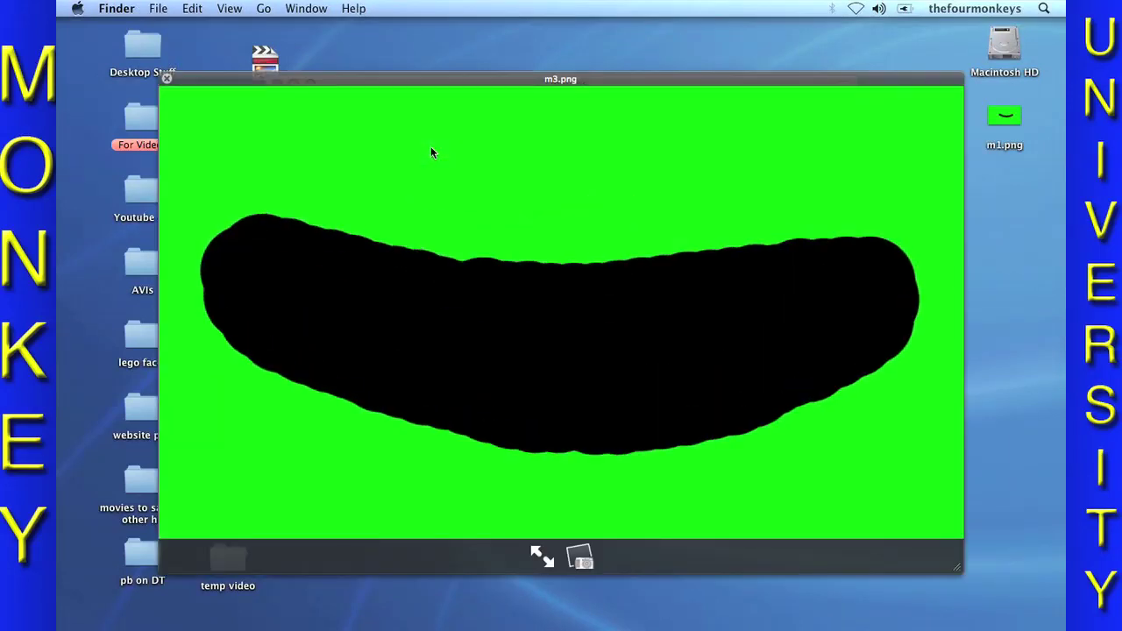
{"action": "key", "text": "Down"}
{"action": "key", "text": "Up"}
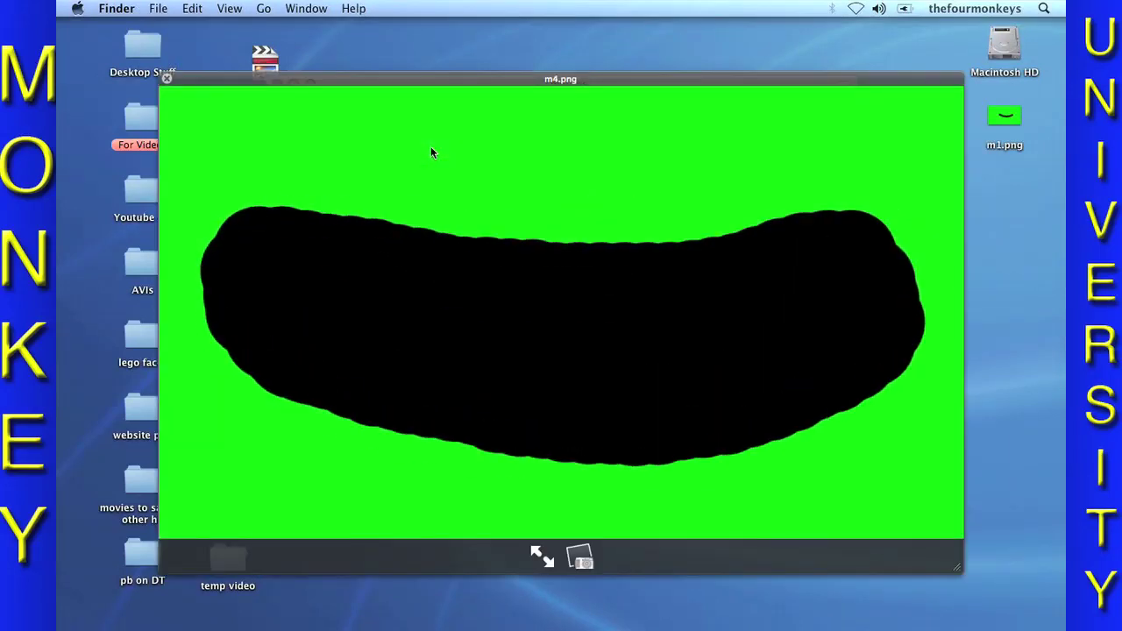
{"action": "key", "text": "Up"}
{"action": "key", "text": "Up"}
{"action": "key", "text": "Up"}
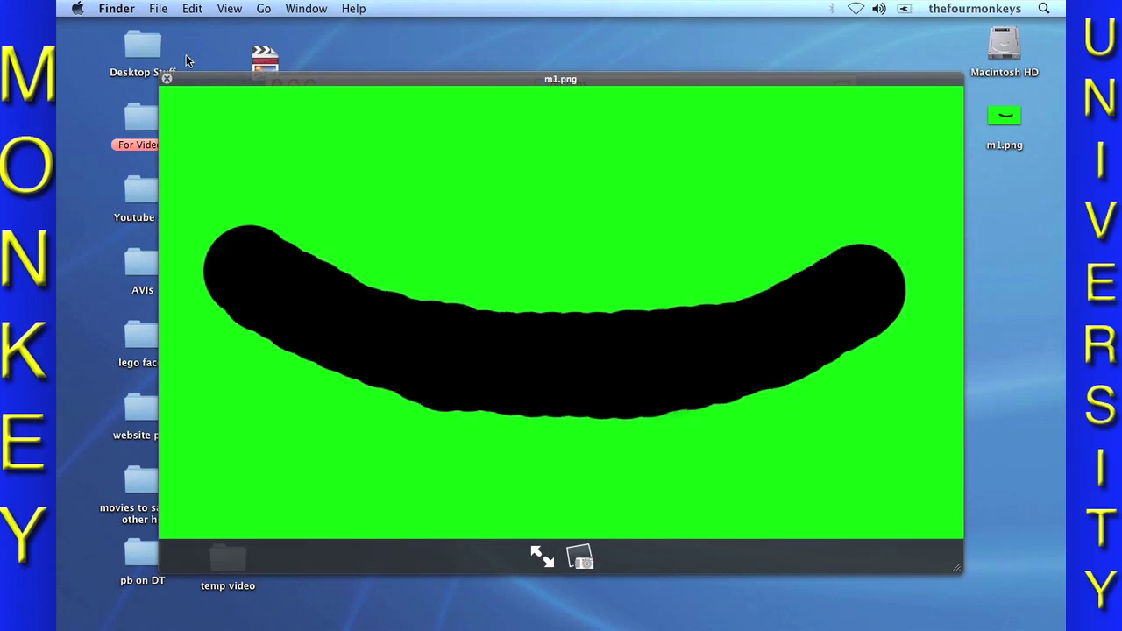
{"action": "left_click", "coordinate": [166, 77]}
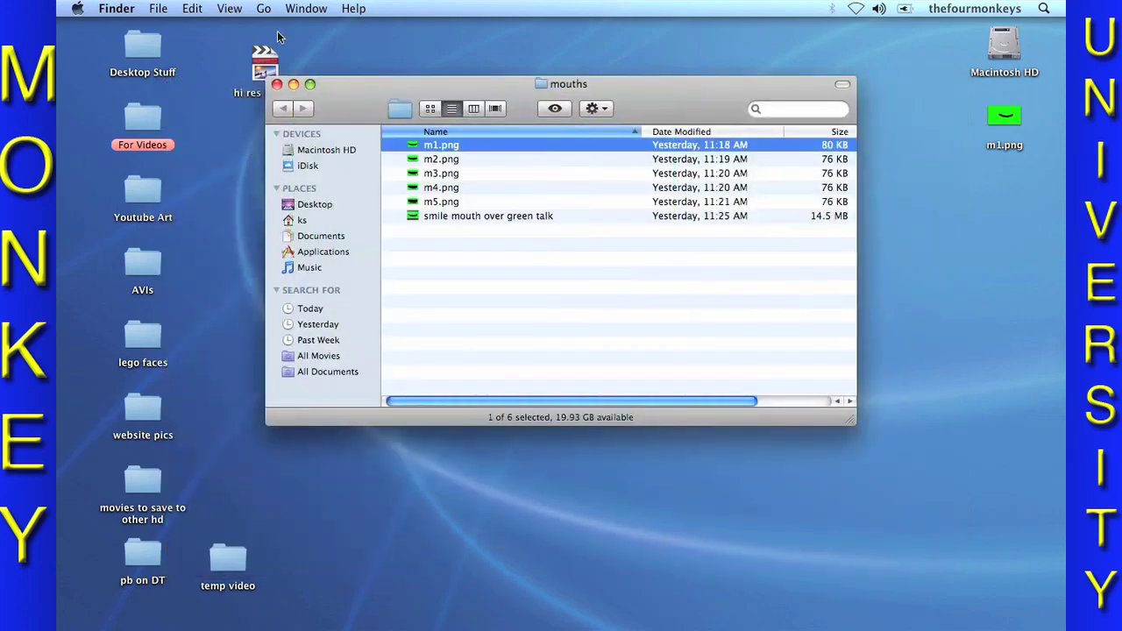
{"action": "left_click", "coordinate": [277, 85]}
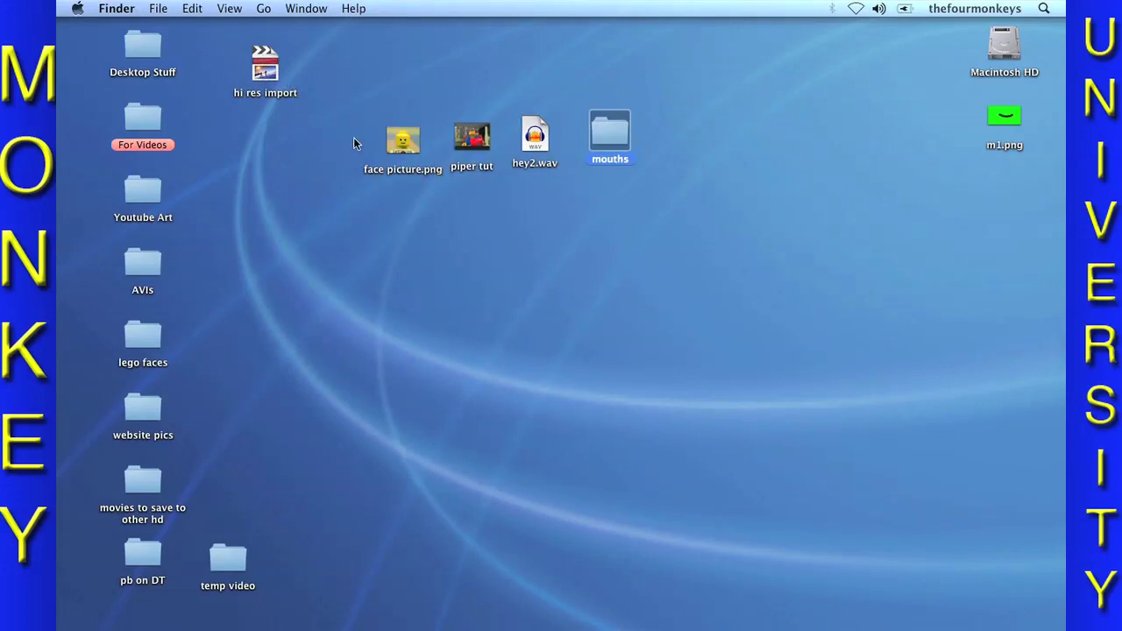
Step: Switch to the hi res import project in Final Cut Pro and restore the Sequence 1 timeline
{"action": "double_click", "coordinate": [266, 63]}
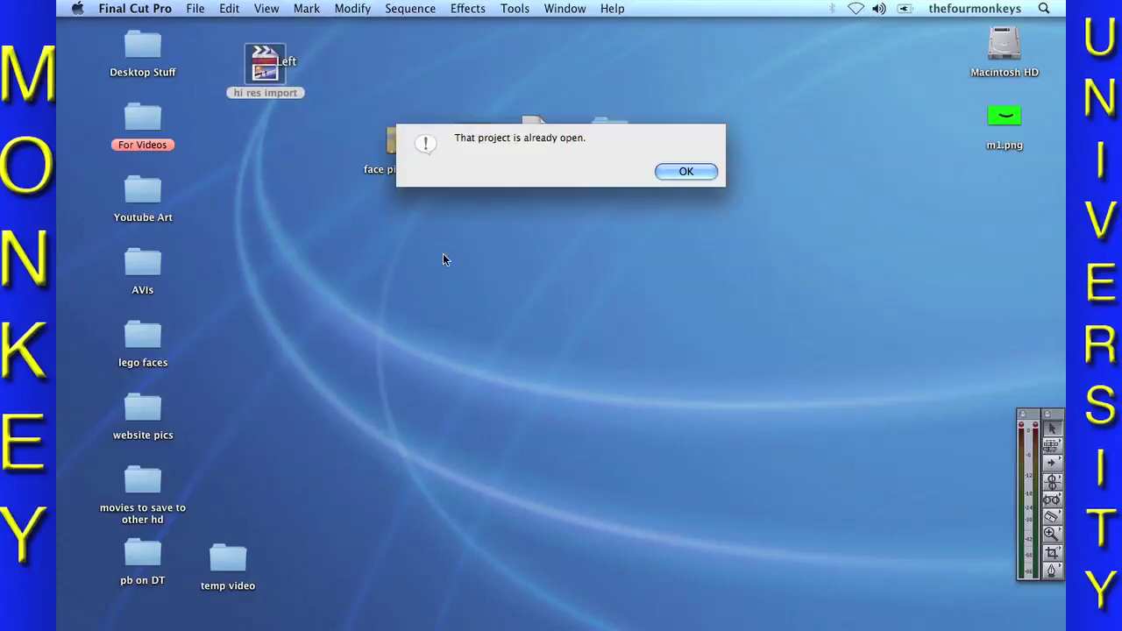
{"action": "left_click", "coordinate": [701, 168]}
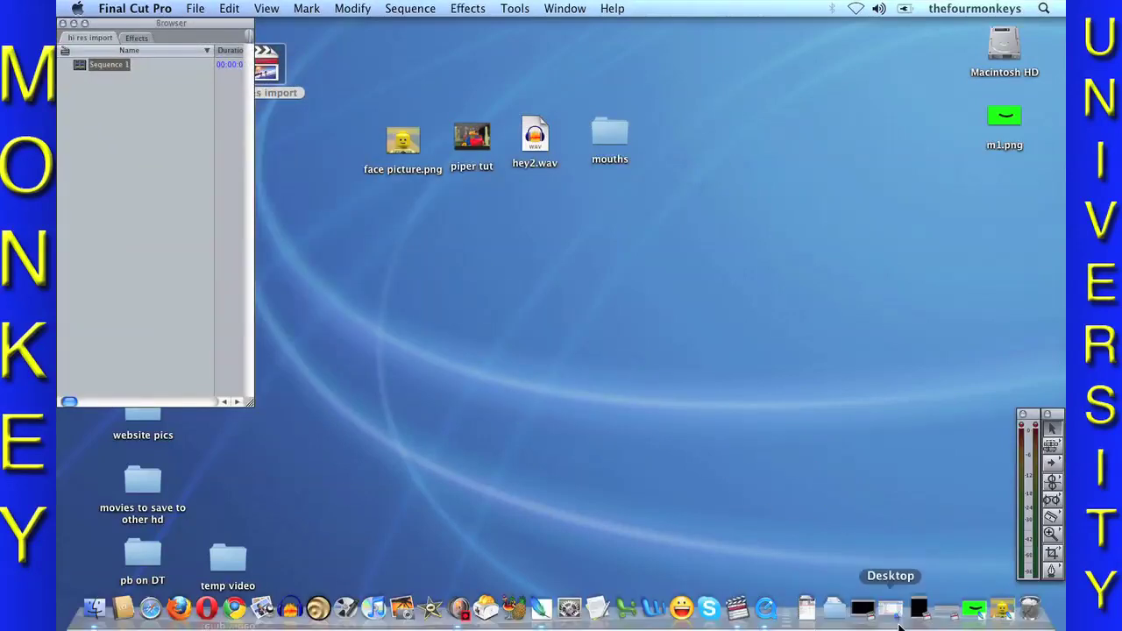
{"action": "left_click", "coordinate": [949, 613]}
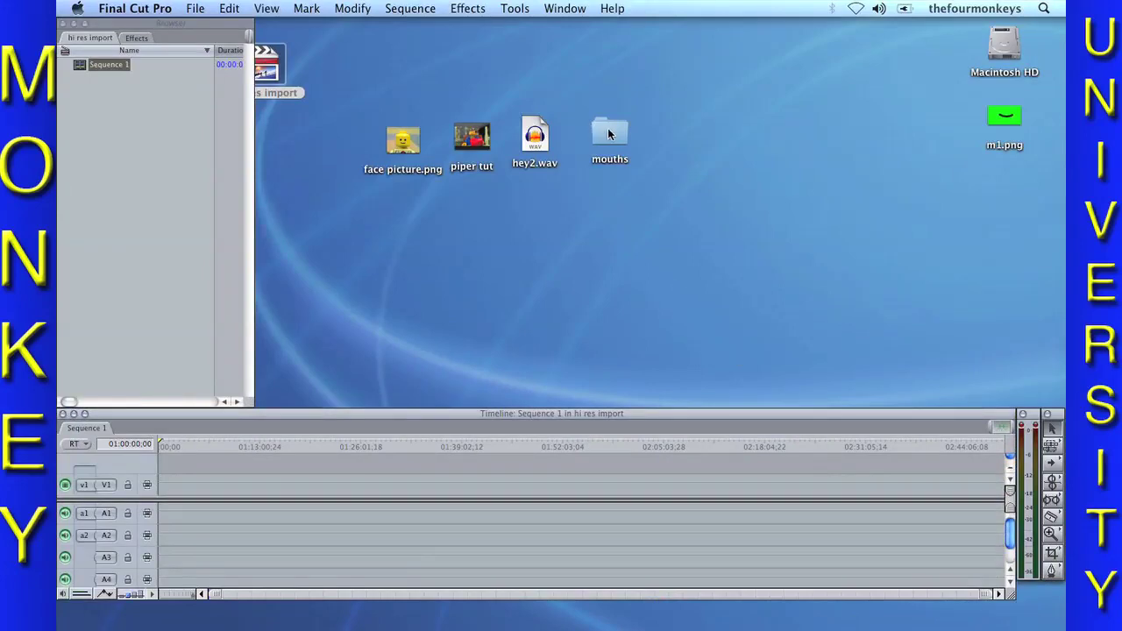
Step: Open the mouths folder and add its images to video track V1 in the order m5.png, m4.png, m3.png, m2.png, m1.png
{"action": "double_click", "coordinate": [608, 128]}
{"action": "left_click_drag", "start_coordinate": [457, 86], "coordinate": [683, 35]}
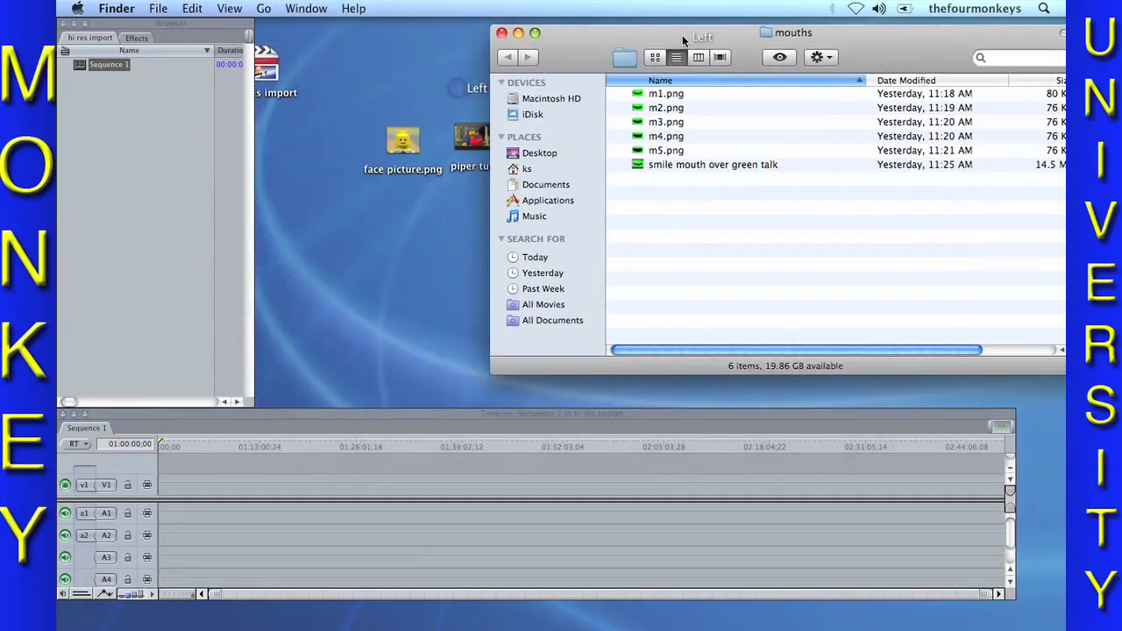
{"action": "left_click_drag", "start_coordinate": [653, 155], "coordinate": [171, 484]}
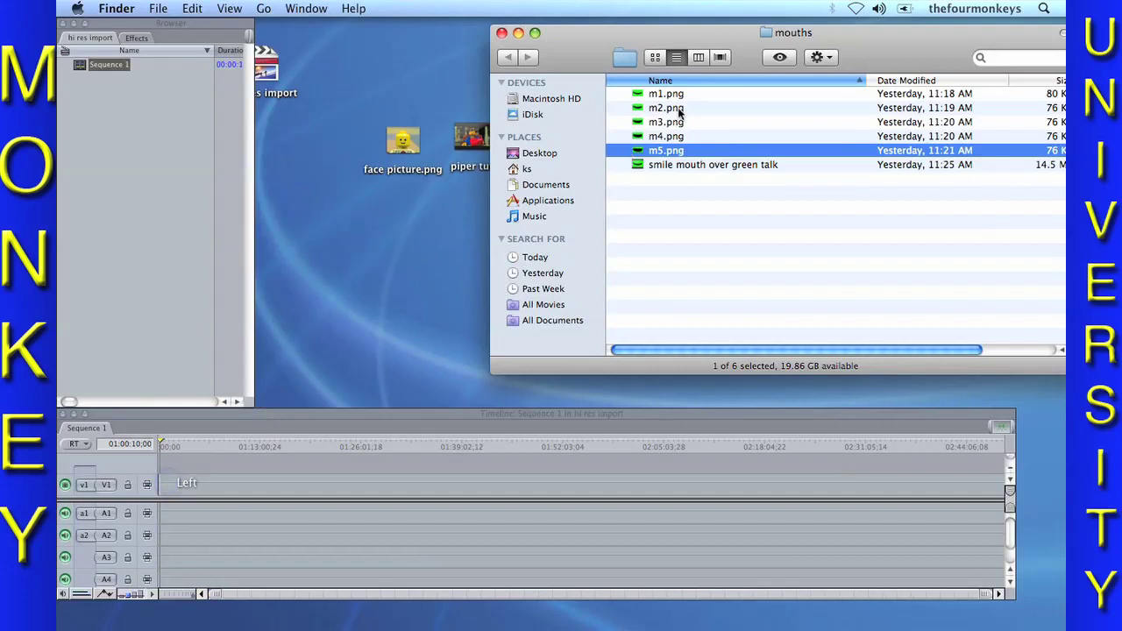
{"action": "left_click_drag", "start_coordinate": [637, 143], "coordinate": [176, 483]}
{"action": "left_click_drag", "start_coordinate": [638, 123], "coordinate": [172, 489]}
{"action": "left_click_drag", "start_coordinate": [638, 107], "coordinate": [183, 491]}
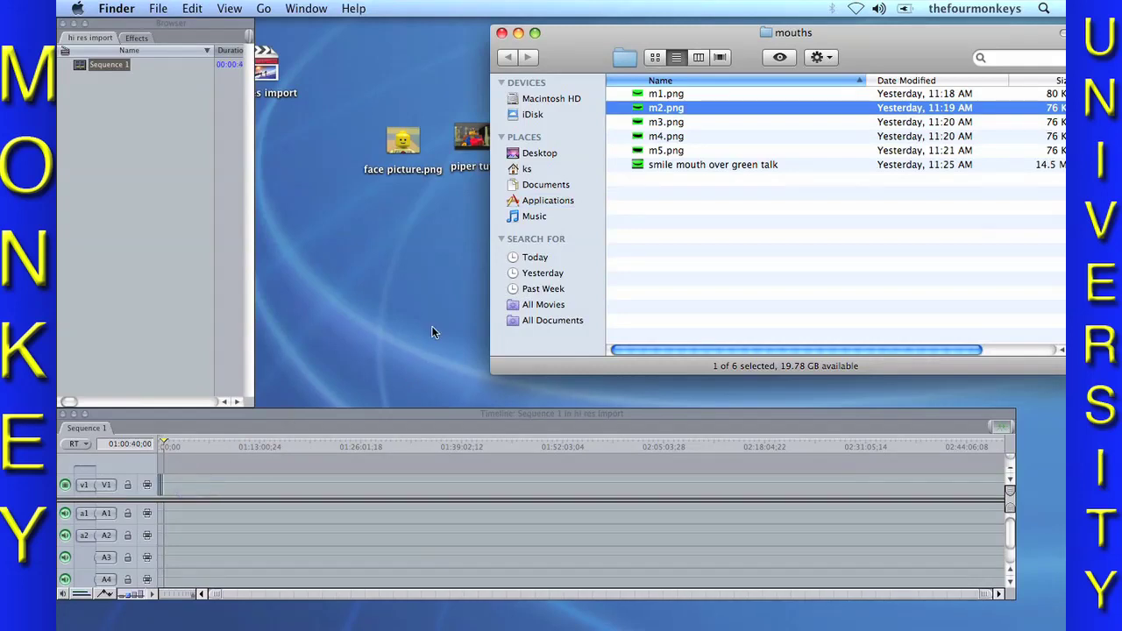
{"action": "left_click_drag", "start_coordinate": [640, 93], "coordinate": [183, 483]}
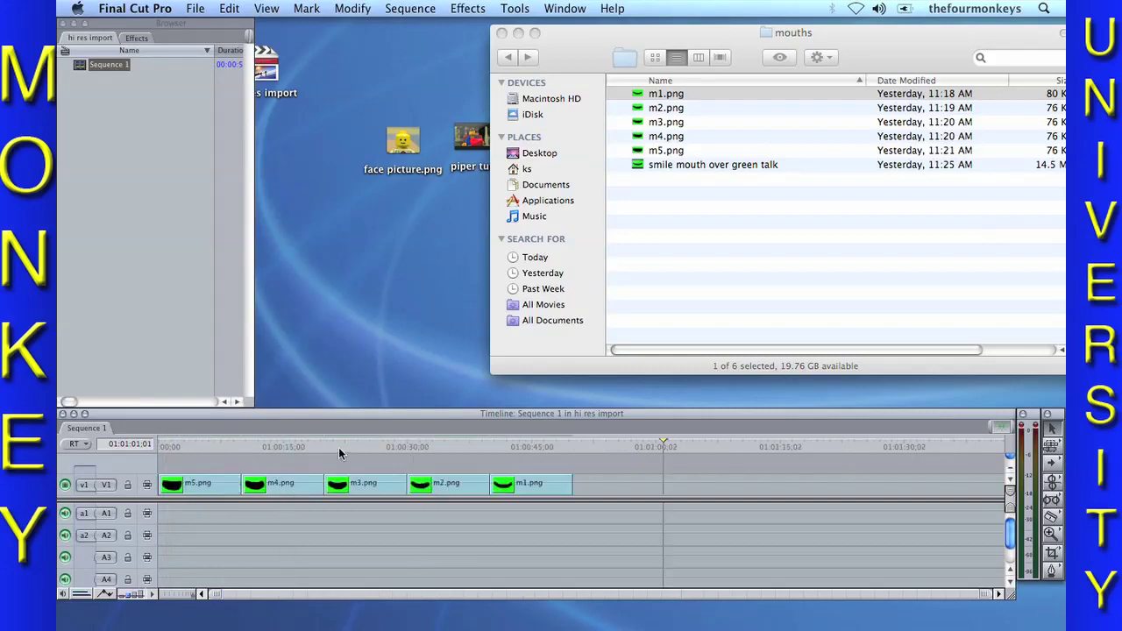
Step: Select all five mouth clips, place the playhead two frames from the start and trim m5.png to two frames
{"action": "left_click_drag", "start_coordinate": [496, 462], "coordinate": [167, 503]}
{"action": "left_click", "coordinate": [163, 443]}
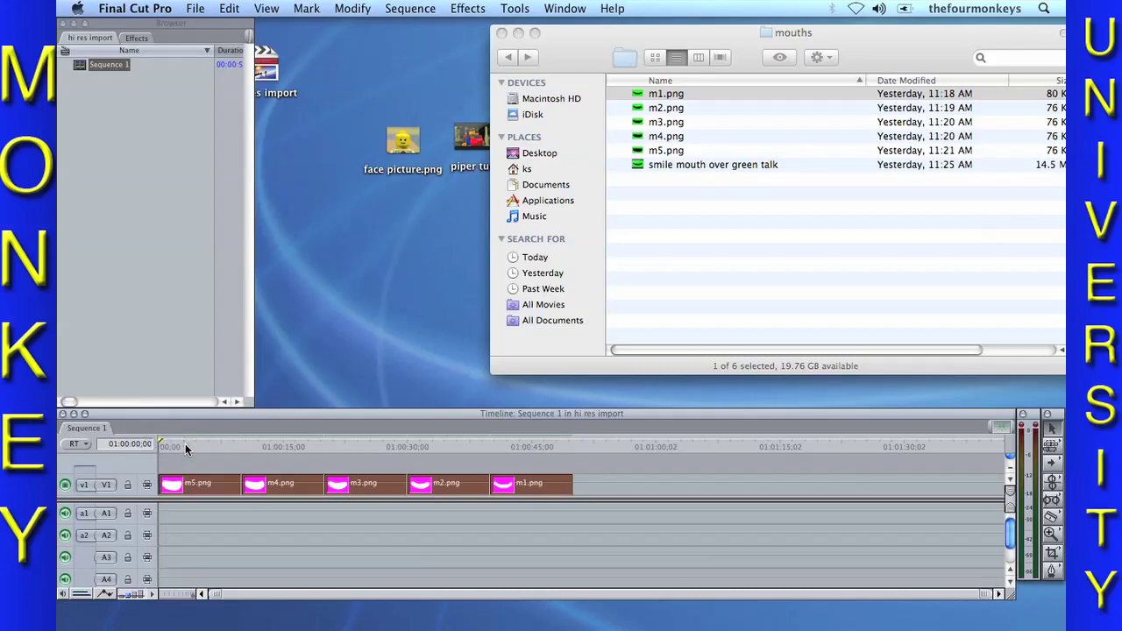
{"action": "key", "text": "super+equal"}
{"action": "key", "text": "super+equal"}
{"action": "key", "text": "Right"}
{"action": "key", "text": "Right"}
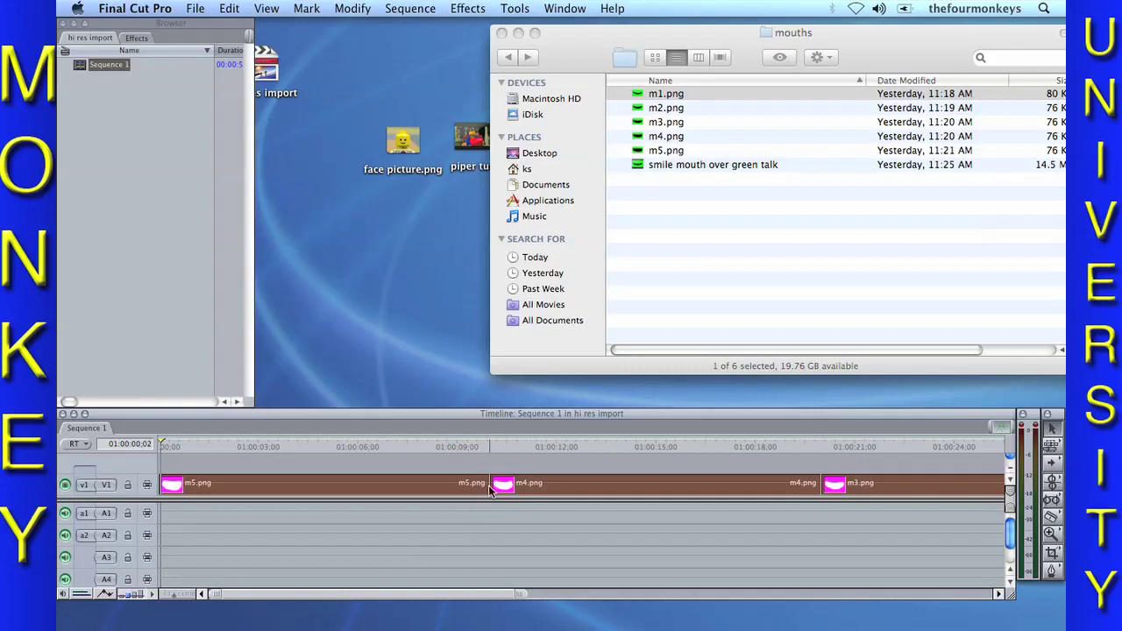
{"action": "left_click", "coordinate": [489, 489]}
{"action": "left_click", "coordinate": [482, 487]}
{"action": "left_click_drag", "start_coordinate": [487, 487], "coordinate": [160, 479]}
Step: Move m4.png and m3.png up against the preceding clips on V1 and trim each to two frames
{"action": "left_click_drag", "start_coordinate": [513, 482], "coordinate": [198, 492]}
{"action": "key", "text": "Right"}
{"action": "key", "text": "Right"}
{"action": "left_click_drag", "start_coordinate": [489, 482], "coordinate": [172, 485]}
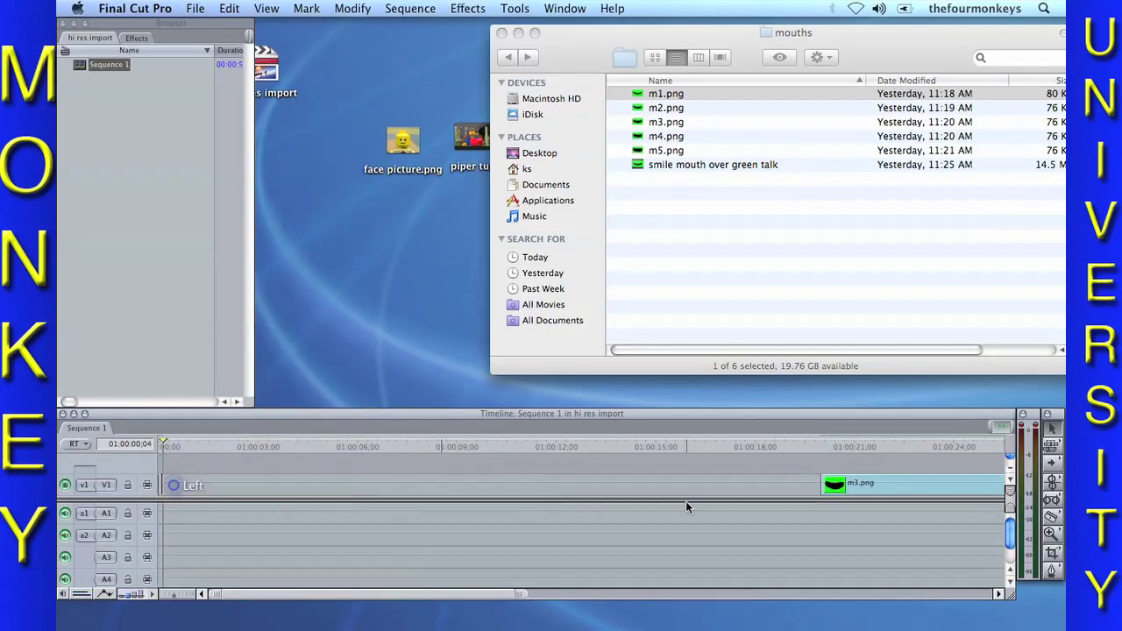
{"action": "left_click_drag", "start_coordinate": [864, 479], "coordinate": [226, 480]}
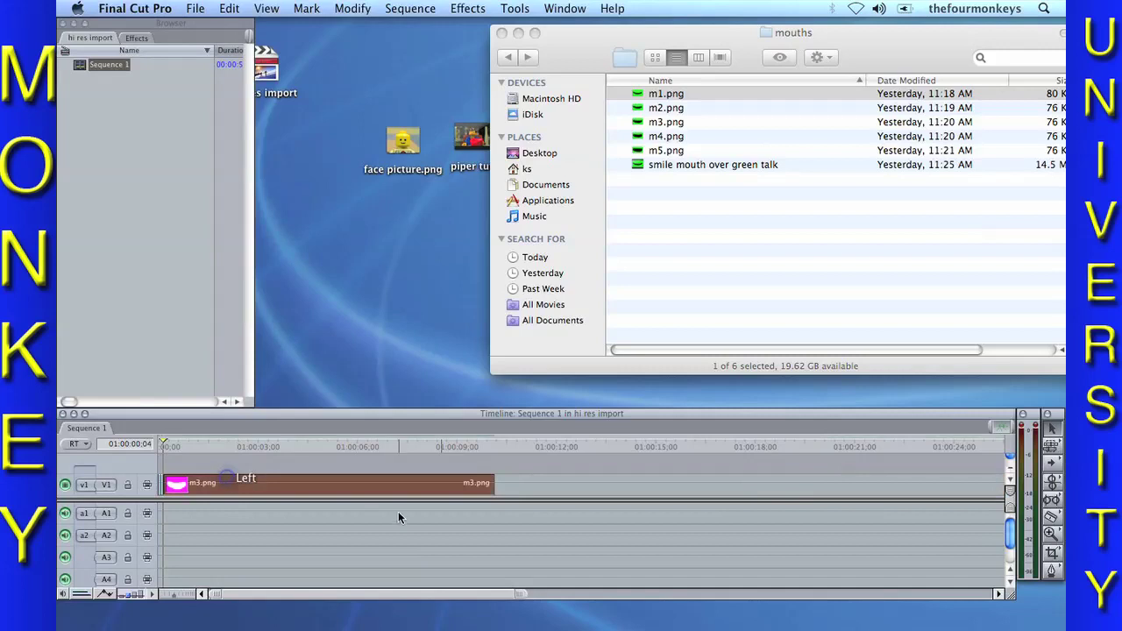
{"action": "left_click_drag", "start_coordinate": [493, 482], "coordinate": [166, 488]}
Step: Minimise the reopened m1 image and bring up the Canvas window for Sequence 1
{"action": "mouse_move", "coordinate": [893, 625]}
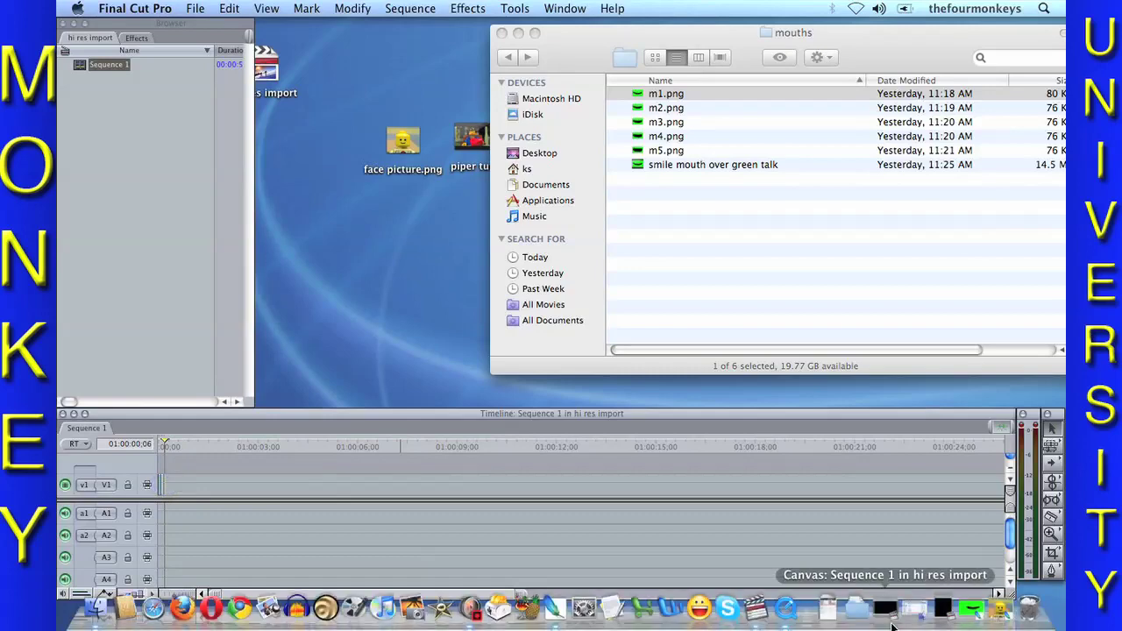
{"action": "left_click", "coordinate": [969, 607]}
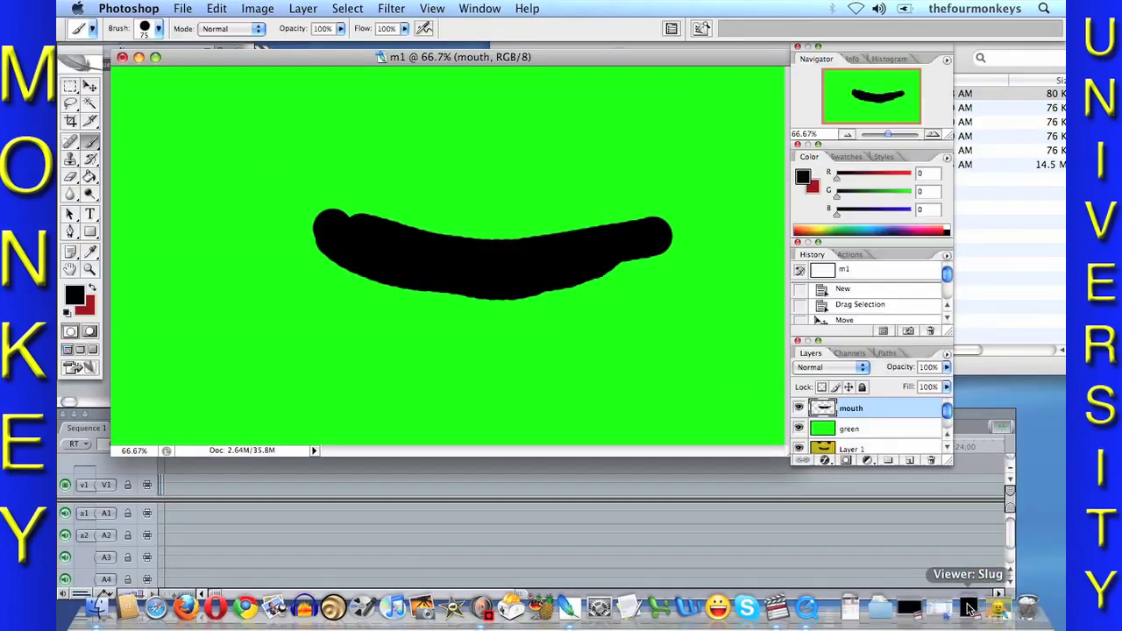
{"action": "left_click", "coordinate": [138, 57]}
{"action": "mouse_move", "coordinate": [964, 627]}
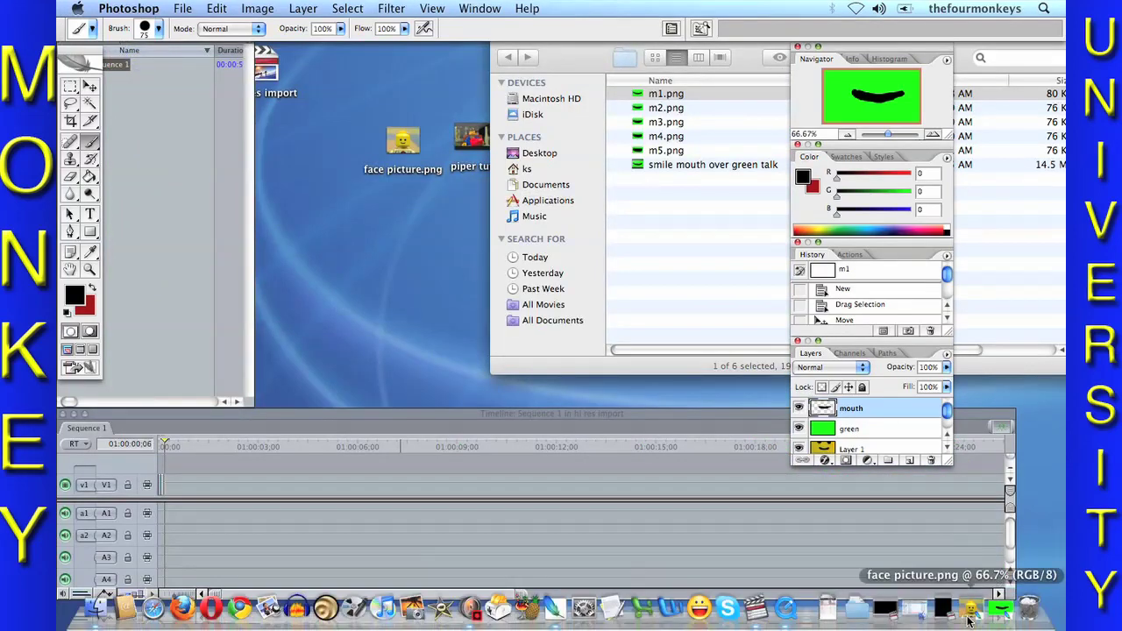
{"action": "left_click", "coordinate": [886, 614]}
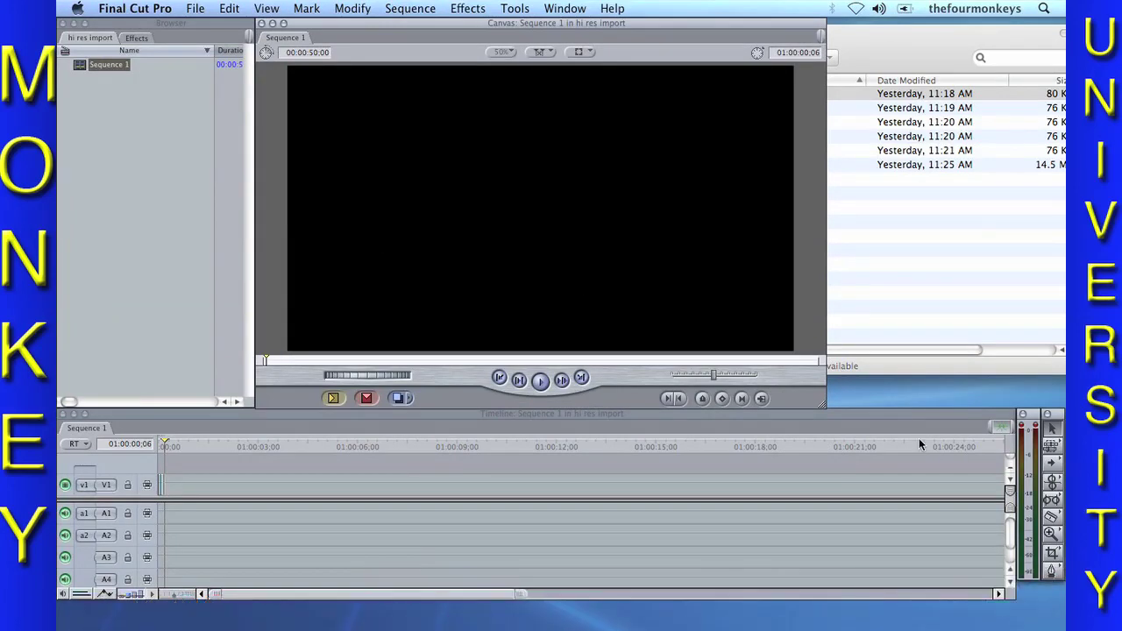
{"action": "key", "text": "super+minus"}
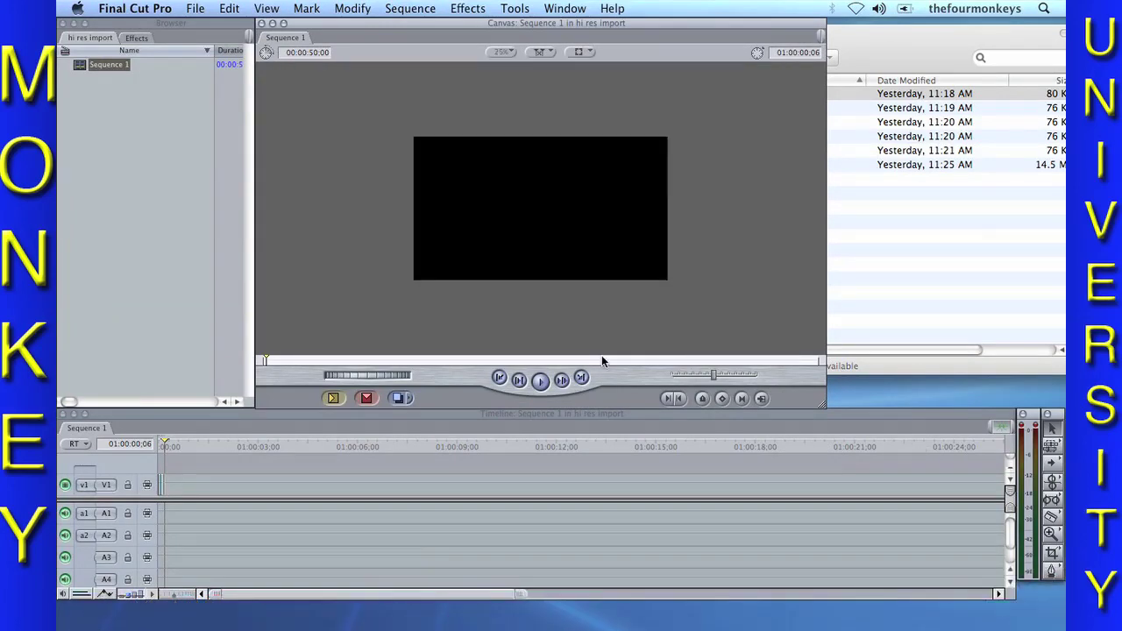
{"action": "key", "text": "super+equal"}
Step: Move m2.png and m1.png together up against m3.png and trim m2.png to two frames
{"action": "left_click", "coordinate": [447, 468]}
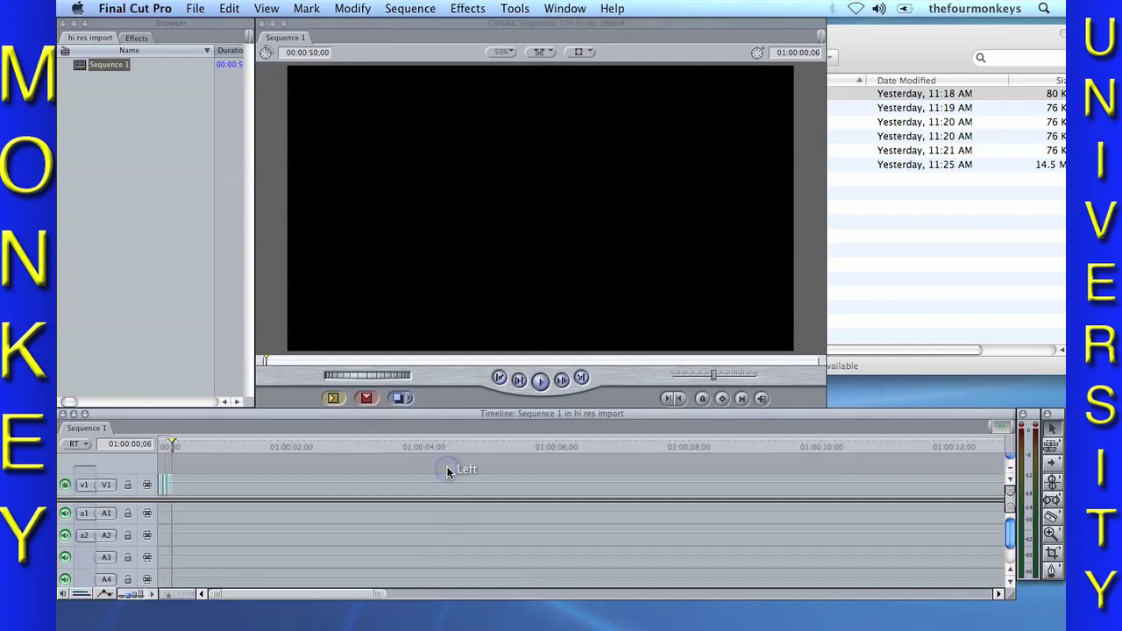
{"action": "key", "text": "super+minus"}
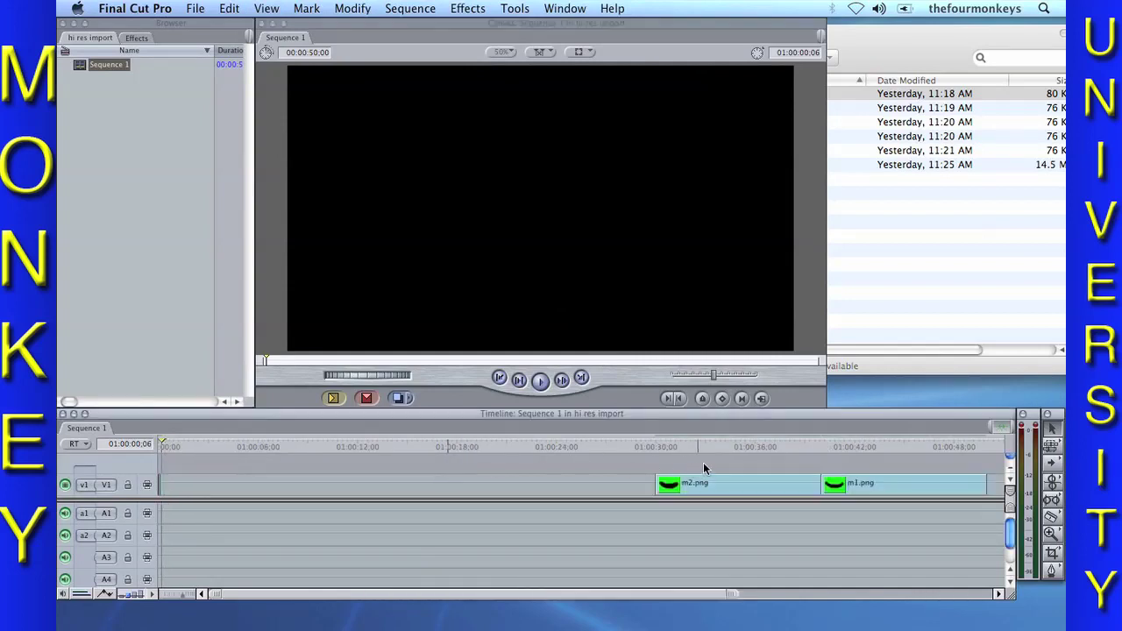
{"action": "left_click_drag", "start_coordinate": [731, 452], "coordinate": [849, 489]}
{"action": "left_click_drag", "start_coordinate": [863, 468], "coordinate": [263, 482]}
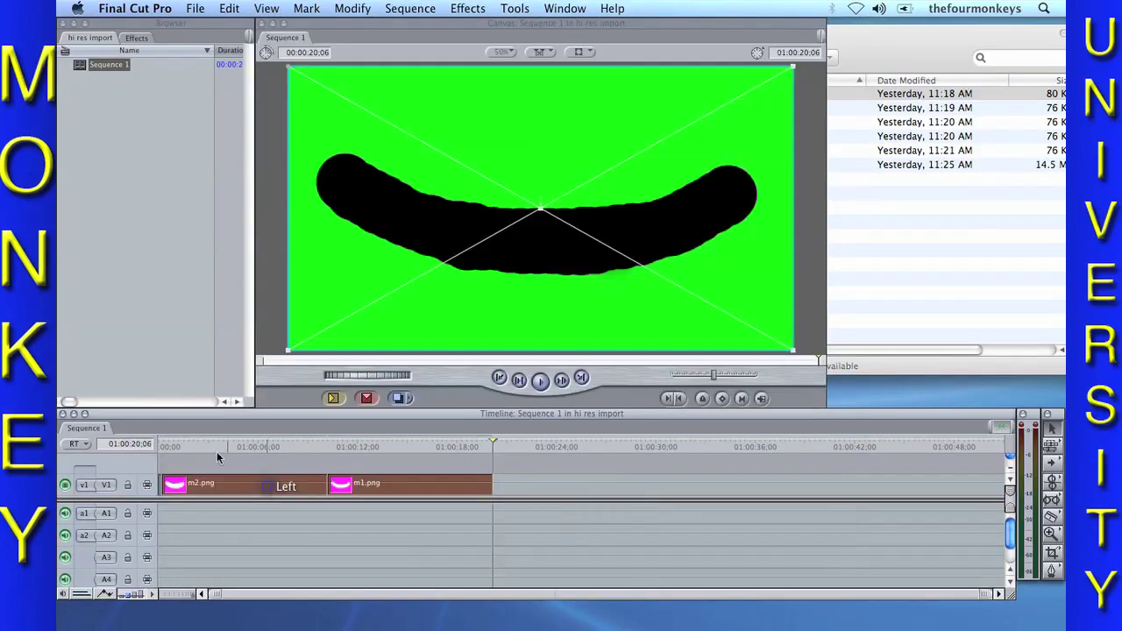
{"action": "left_click", "coordinate": [167, 442]}
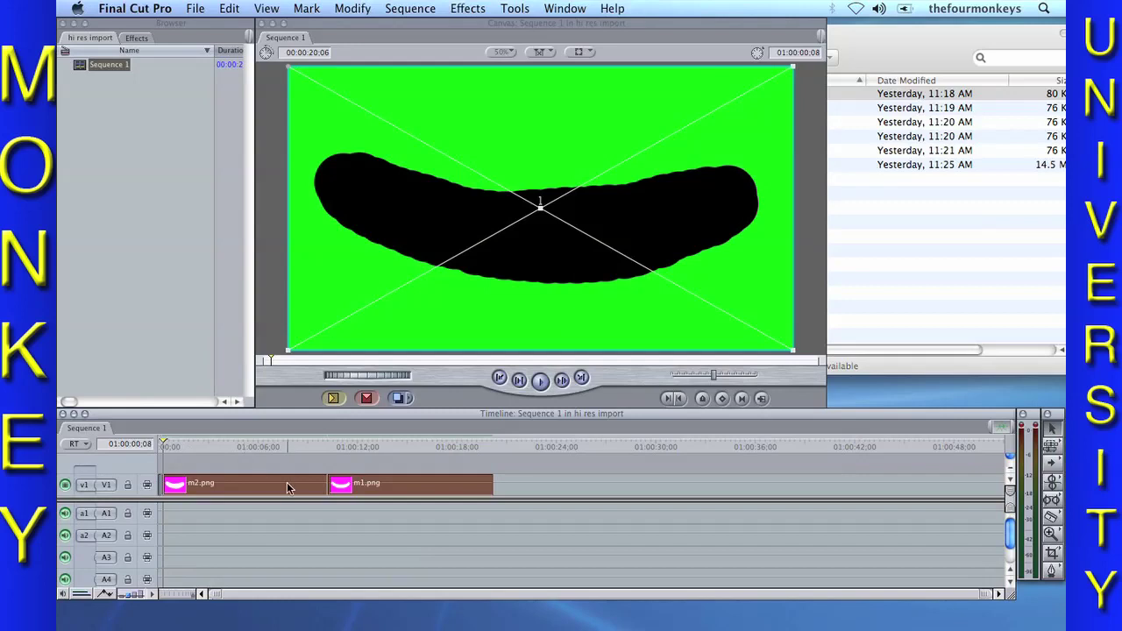
{"action": "left_click", "coordinate": [288, 459]}
{"action": "left_click_drag", "start_coordinate": [328, 485], "coordinate": [167, 489]}
Step: Move m1.png up against m2.png on V1 and trim it to two frames
{"action": "left_click_drag", "start_coordinate": [351, 479], "coordinate": [194, 494]}
{"action": "key", "text": "Right"}
{"action": "key", "text": "Right"}
{"action": "left_click_drag", "start_coordinate": [328, 485], "coordinate": [174, 488]}
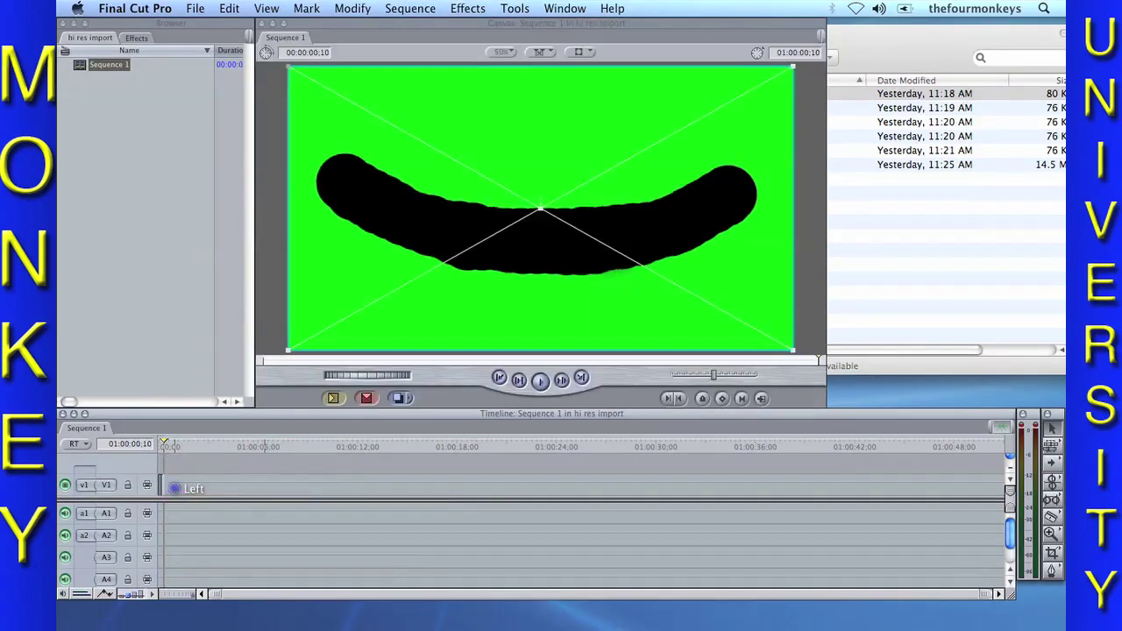
Step: Step backward frame by frame through the mouth clips to the start of the sequence
{"action": "key", "text": "Left"}
{"action": "key", "text": "Left"}
{"action": "key", "text": "Left"}
{"action": "key", "text": "Left"}
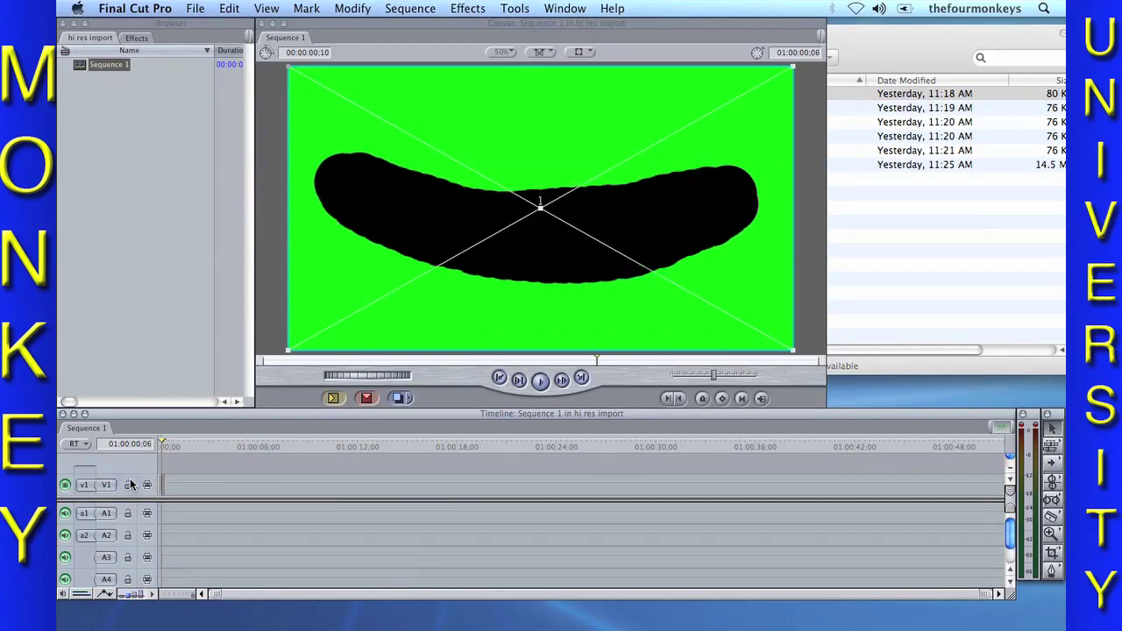
{"action": "key", "text": "Left"}
{"action": "key", "text": "Left"}
{"action": "key", "text": "Left"}
{"action": "key", "text": "Left"}
{"action": "key", "text": "Left"}
{"action": "key", "text": "Left"}
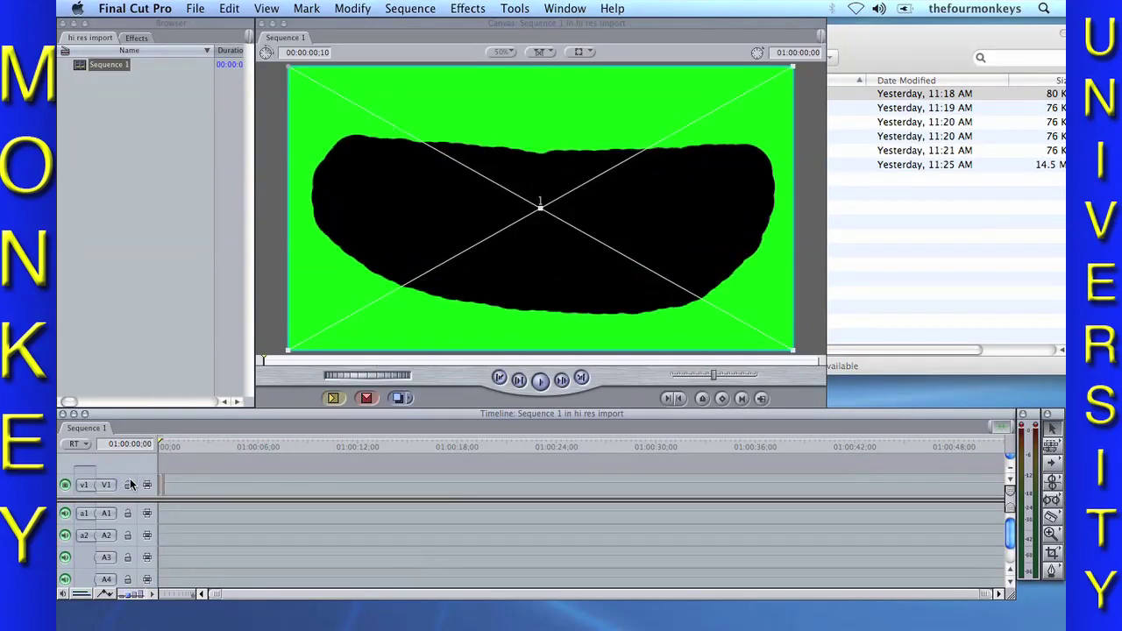
Step: Paste repeated copies of the mouth clips end to end on V1 until the sequence lasts about six seconds
{"action": "key", "text": "super+equal"}
{"action": "key", "text": "super+equal"}
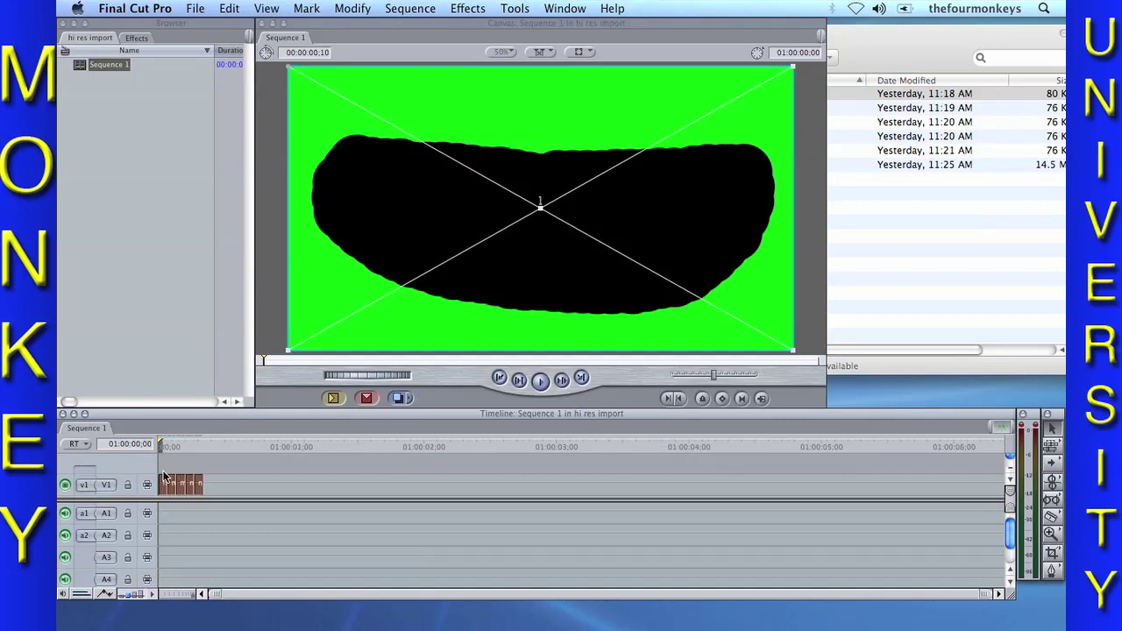
{"action": "left_click", "coordinate": [219, 444]}
{"action": "left_click_drag", "start_coordinate": [219, 444], "coordinate": [210, 446]}
{"action": "key", "text": "super+v"}
{"action": "key", "text": "super+v"}
{"action": "key", "text": "super+v"}
{"action": "key", "text": "super+v"}
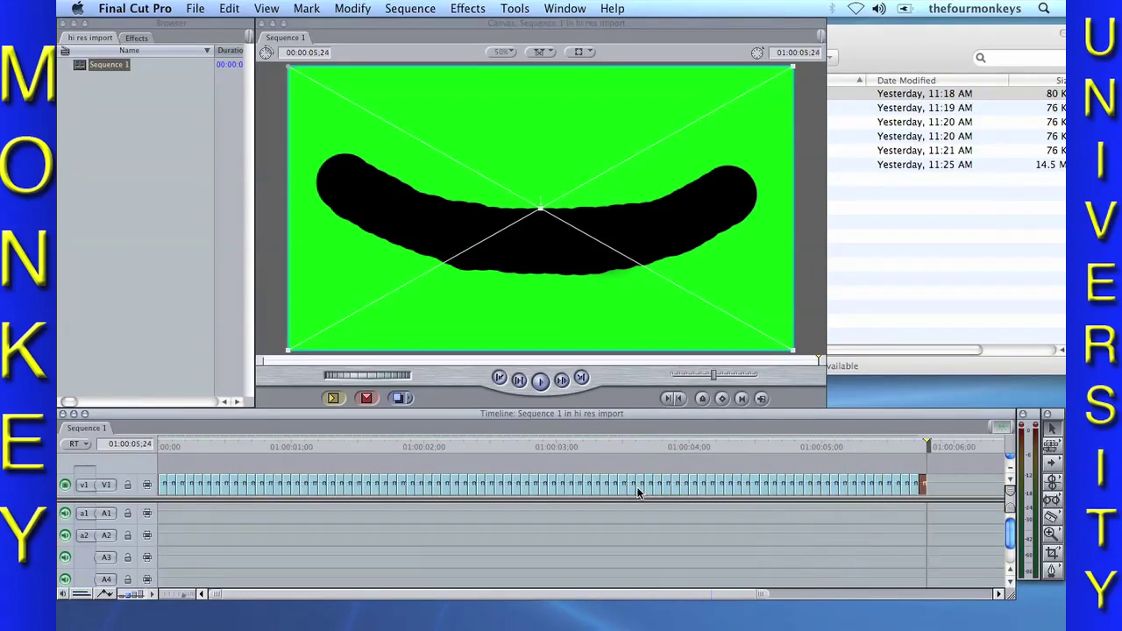
Step: Play back the mouth animation from the beginning of the sequence
{"action": "left_click", "coordinate": [511, 446]}
{"action": "key", "text": "Home"}
{"action": "key", "text": "space"}
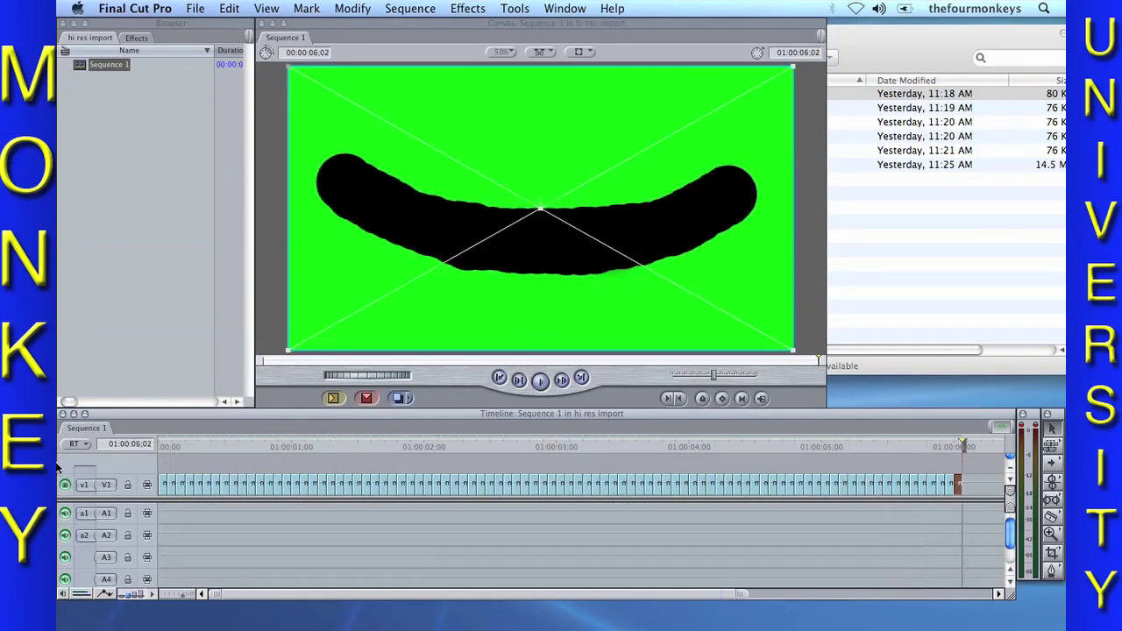
Step: Export the sequence to the Desktop as a self-contained, video-only QuickTime movie named "mouth move over green" with current settings
{"action": "left_click", "coordinate": [231, 8]}
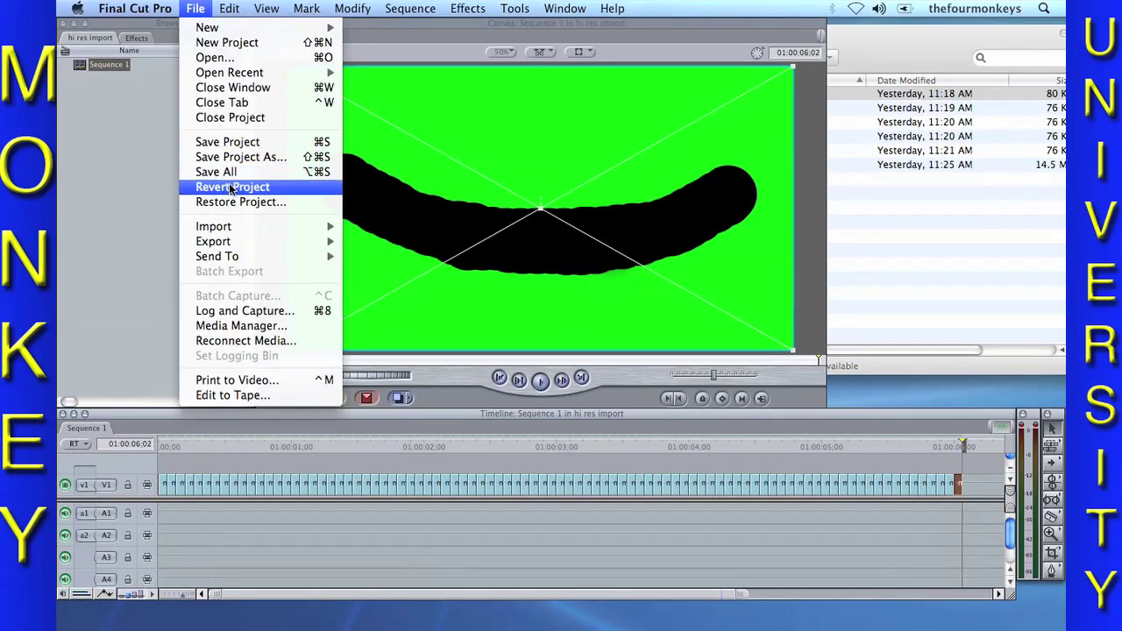
{"action": "mouse_move", "coordinate": [234, 243]}
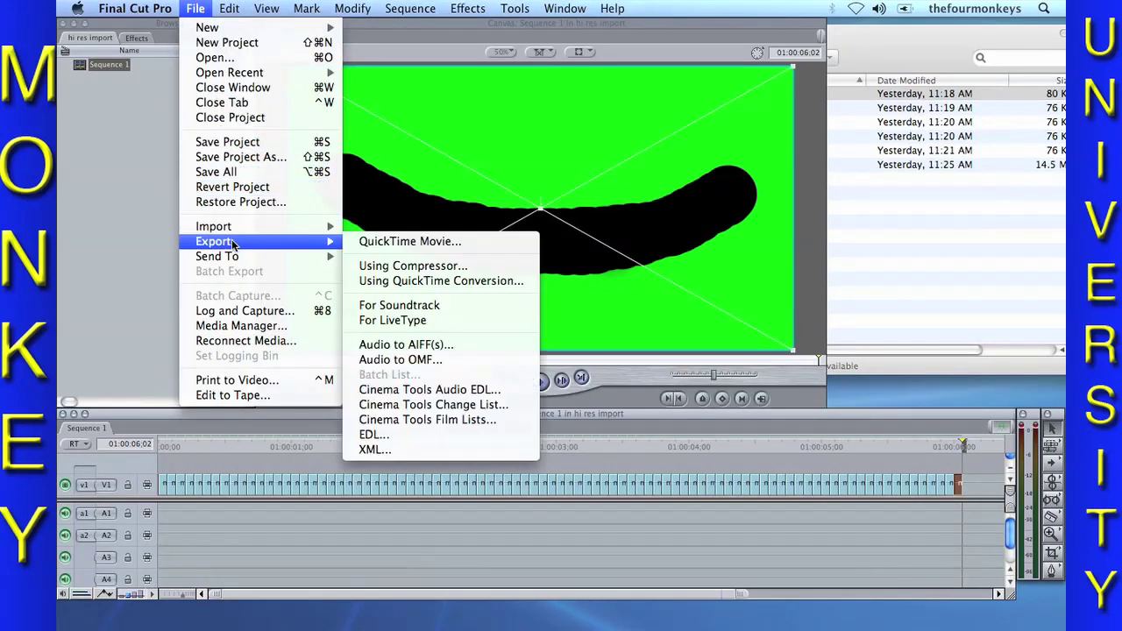
{"action": "left_click", "coordinate": [399, 241]}
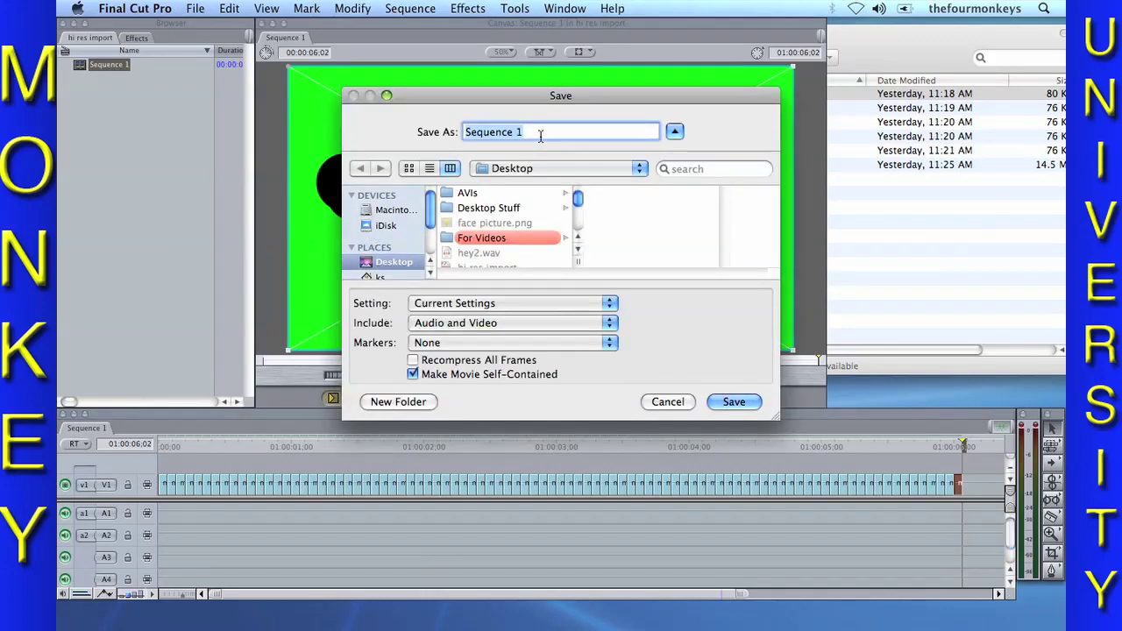
{"action": "type", "text": "mouth"}
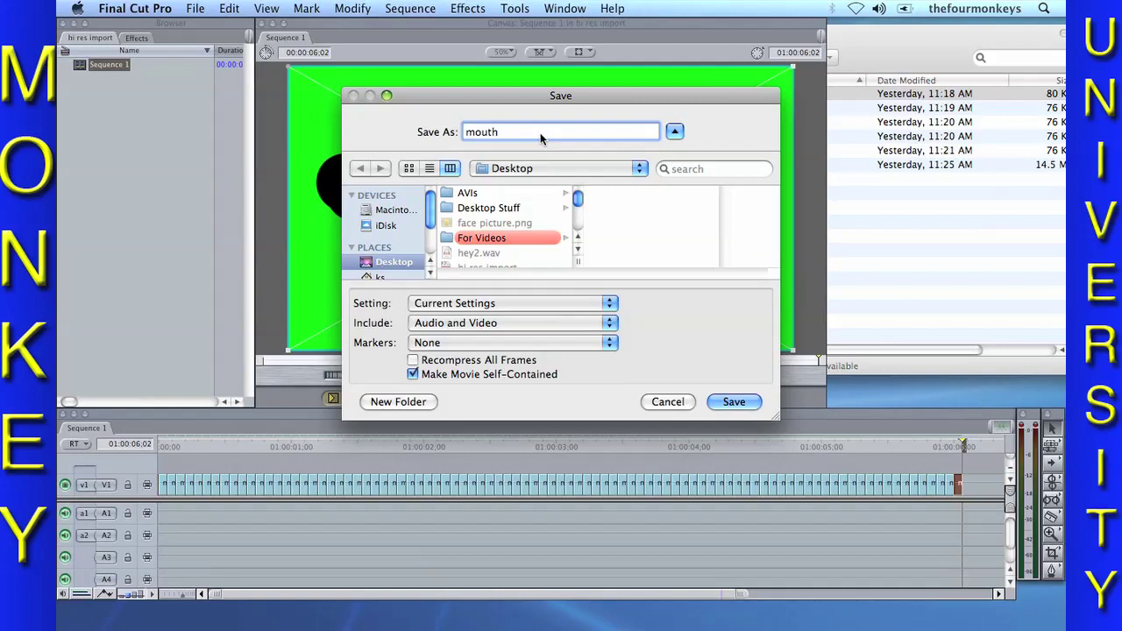
{"action": "type", "text": " move onv"}
{"action": "left_click", "coordinate": [607, 324]}
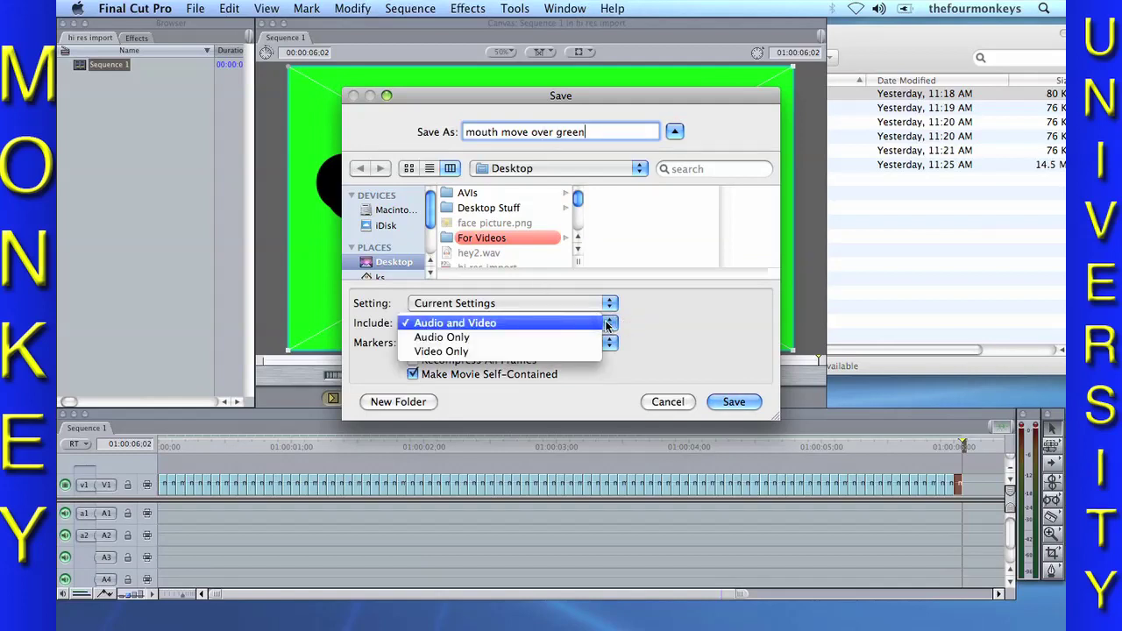
{"action": "left_click", "coordinate": [590, 351]}
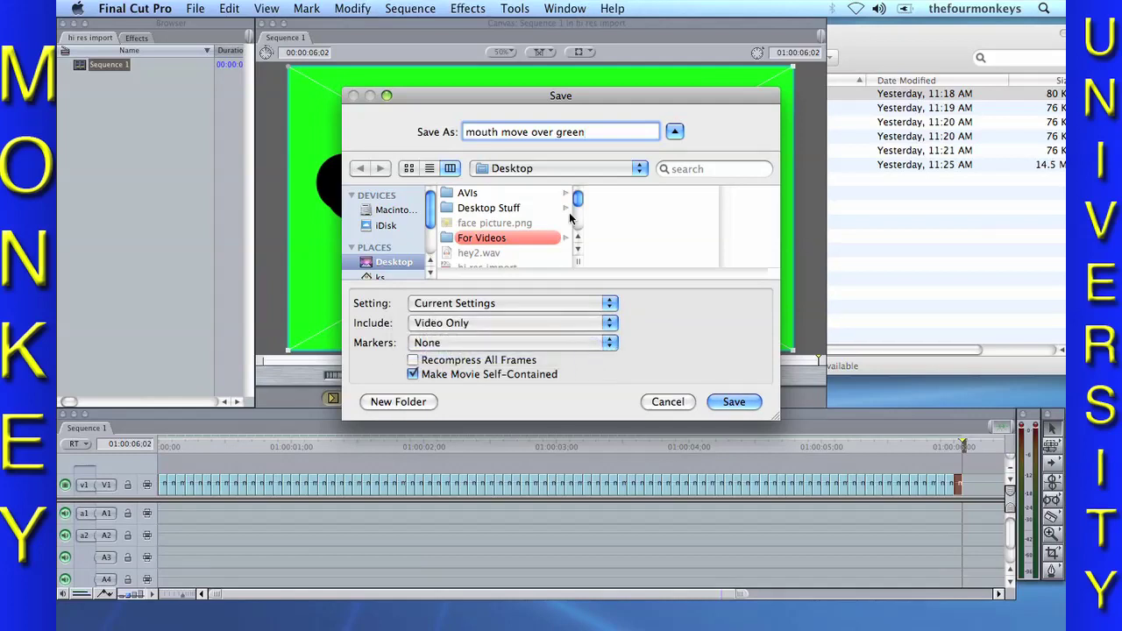
{"action": "left_click", "coordinate": [736, 401]}
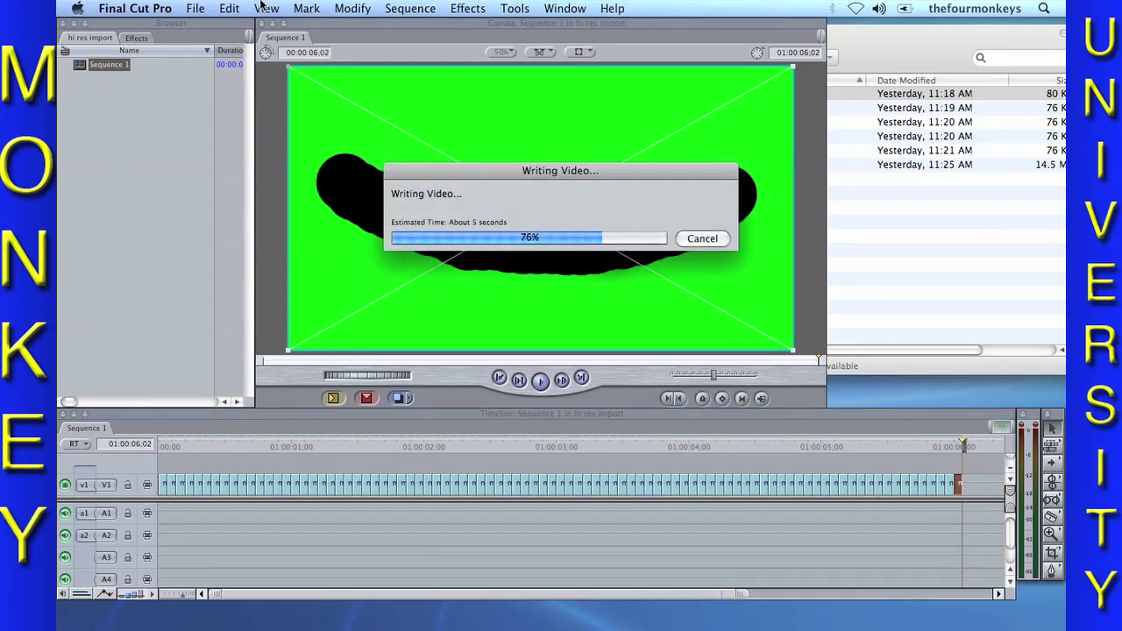
Step: Create a new Final Cut Pro project
{"action": "left_click", "coordinate": [195, 8]}
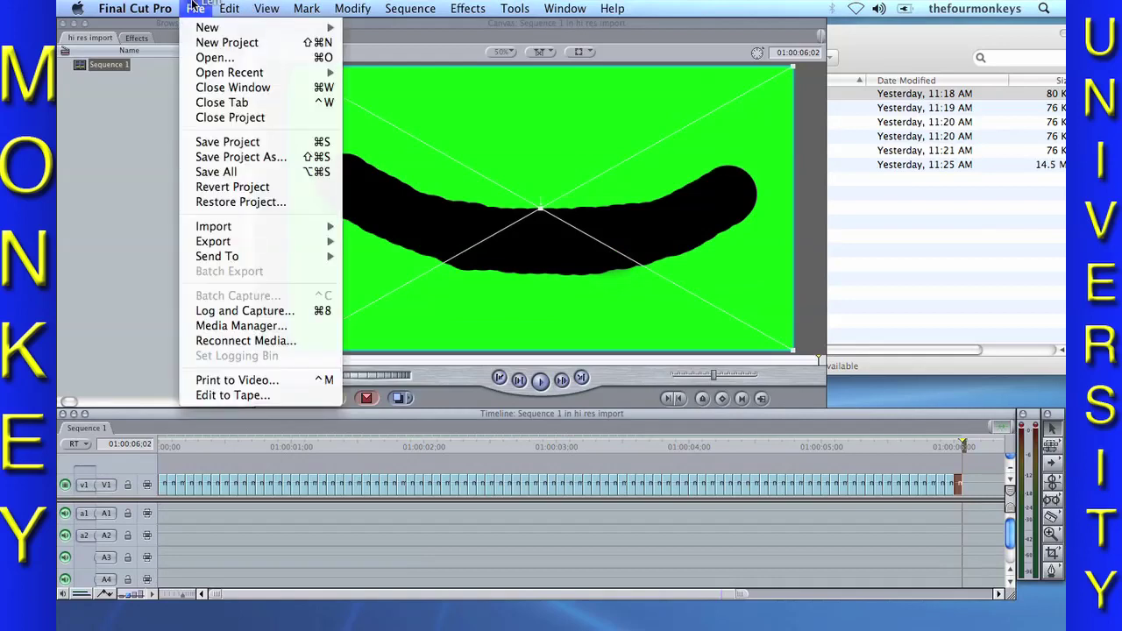
{"action": "left_click", "coordinate": [210, 42]}
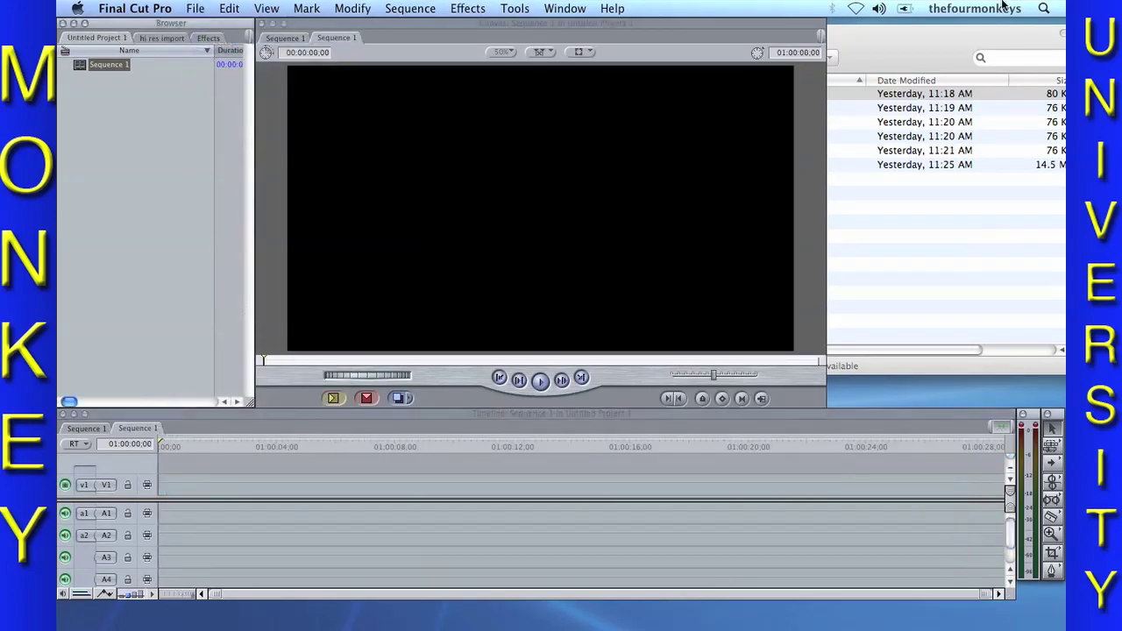
Step: Close the Finder window and preview the "mouth move over green" movie from the Desktop
{"action": "left_click", "coordinate": [907, 45]}
{"action": "key", "text": "super+w"}
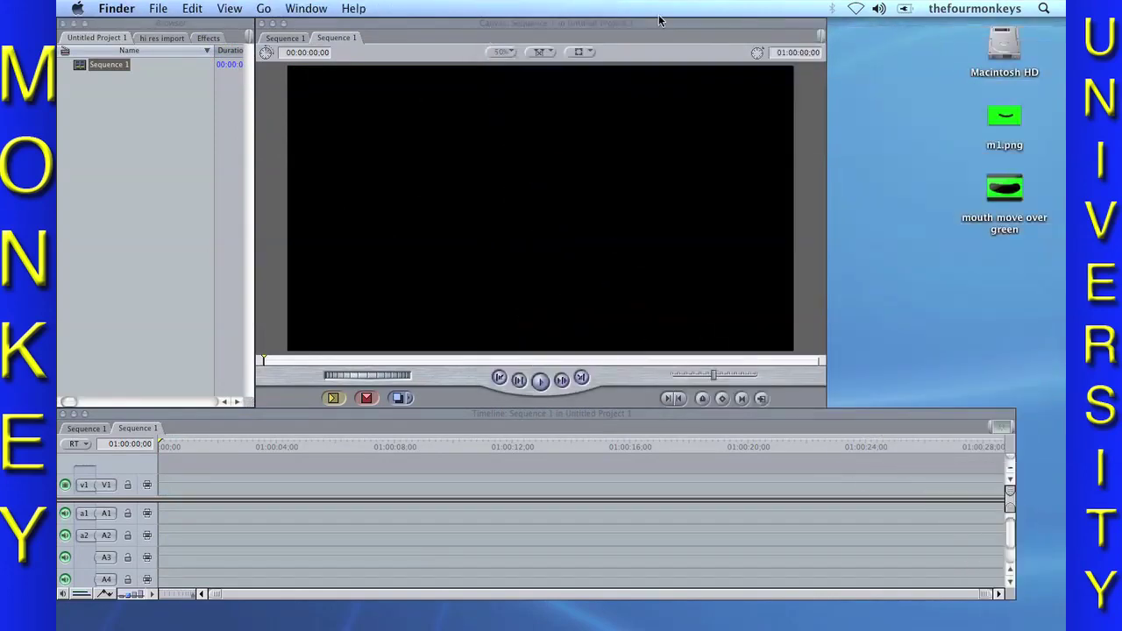
{"action": "left_click", "coordinate": [1015, 191]}
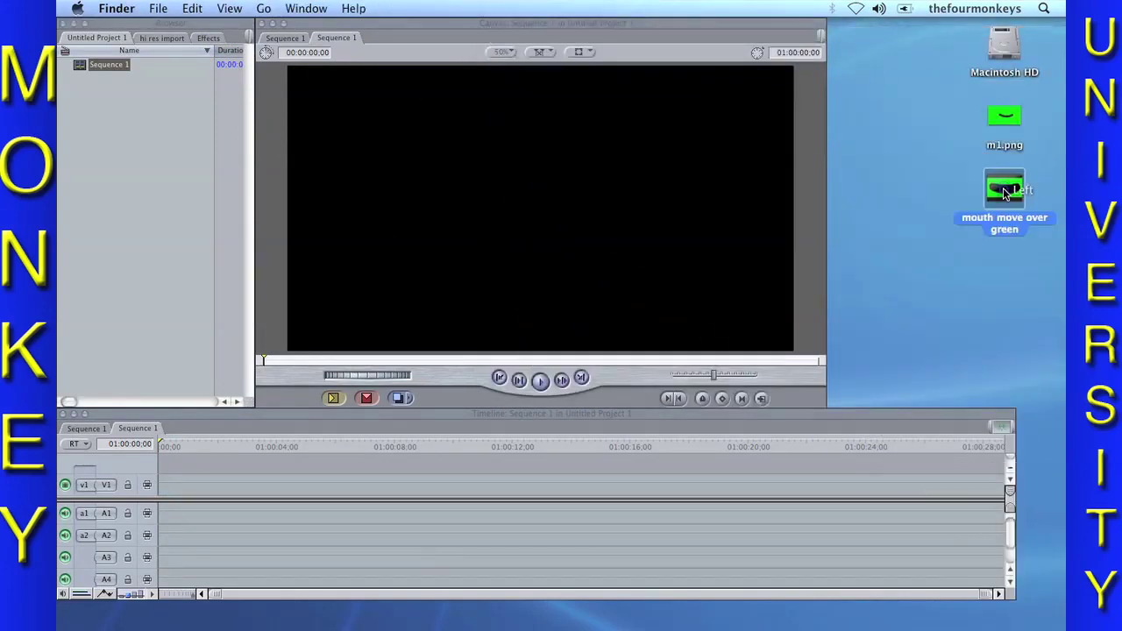
{"action": "key", "text": "space"}
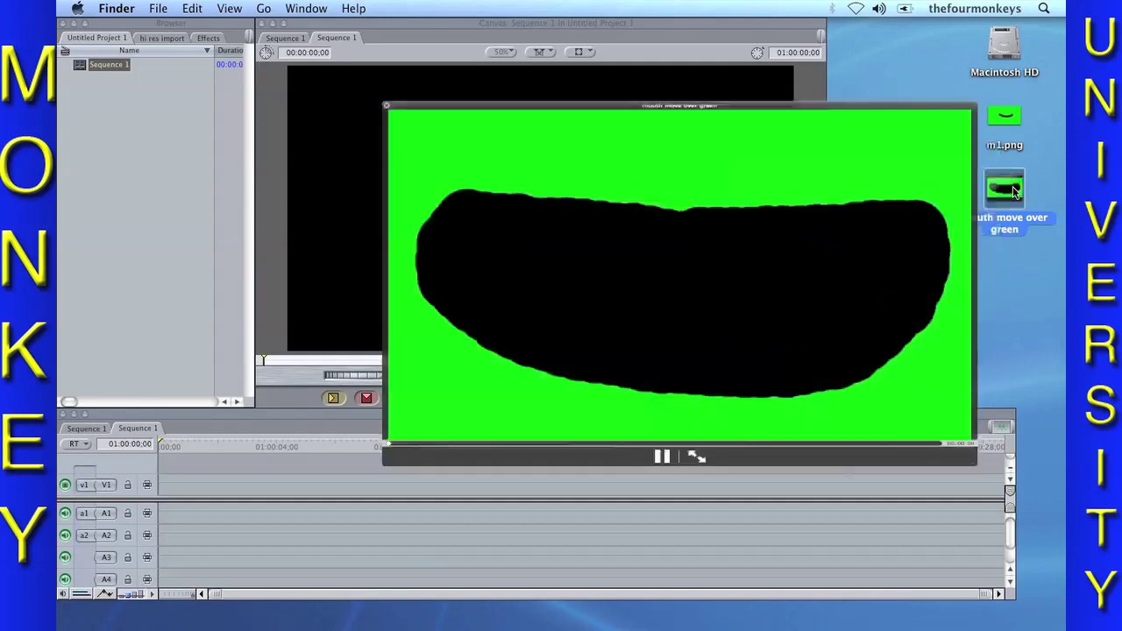
{"action": "key", "text": "space"}
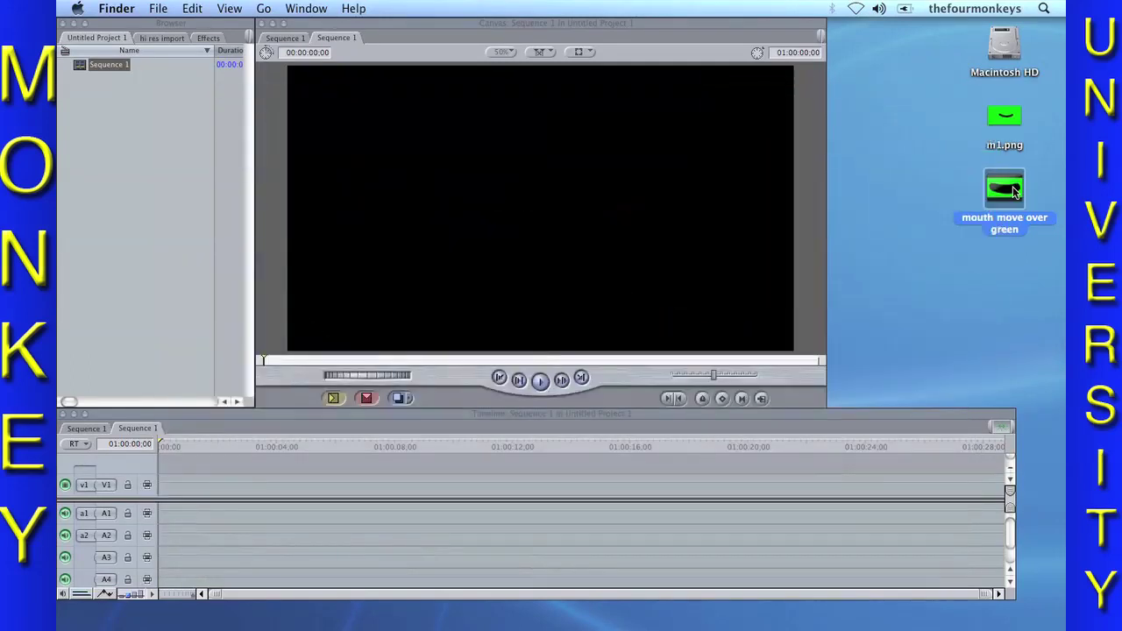
Step: Add the Desktop files "mouth move over green" and "piper tut" end to end on V1, and hey2.wav on A1 after them
{"action": "left_click_drag", "start_coordinate": [1014, 191], "coordinate": [179, 488]}
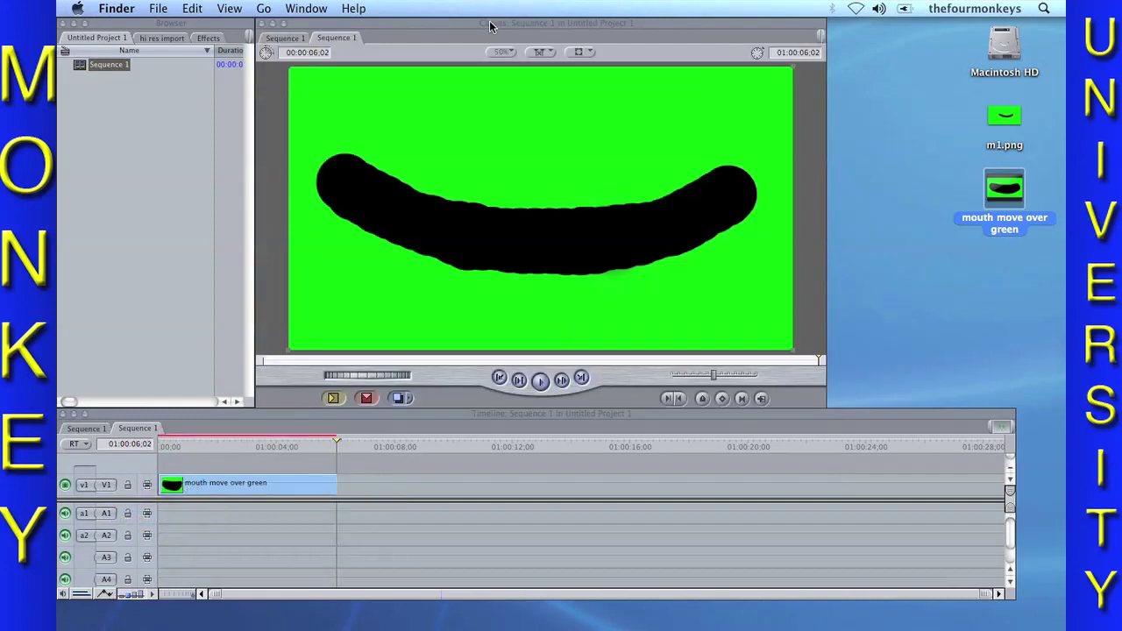
{"action": "double_click", "coordinate": [490, 22]}
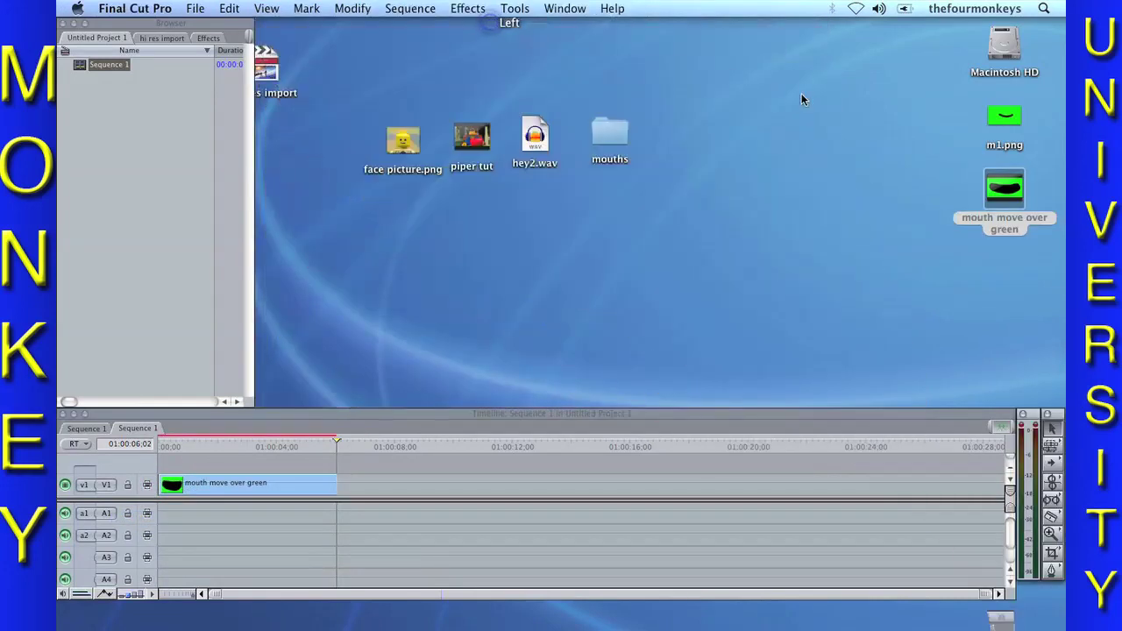
{"action": "left_click_drag", "start_coordinate": [473, 137], "coordinate": [358, 487]}
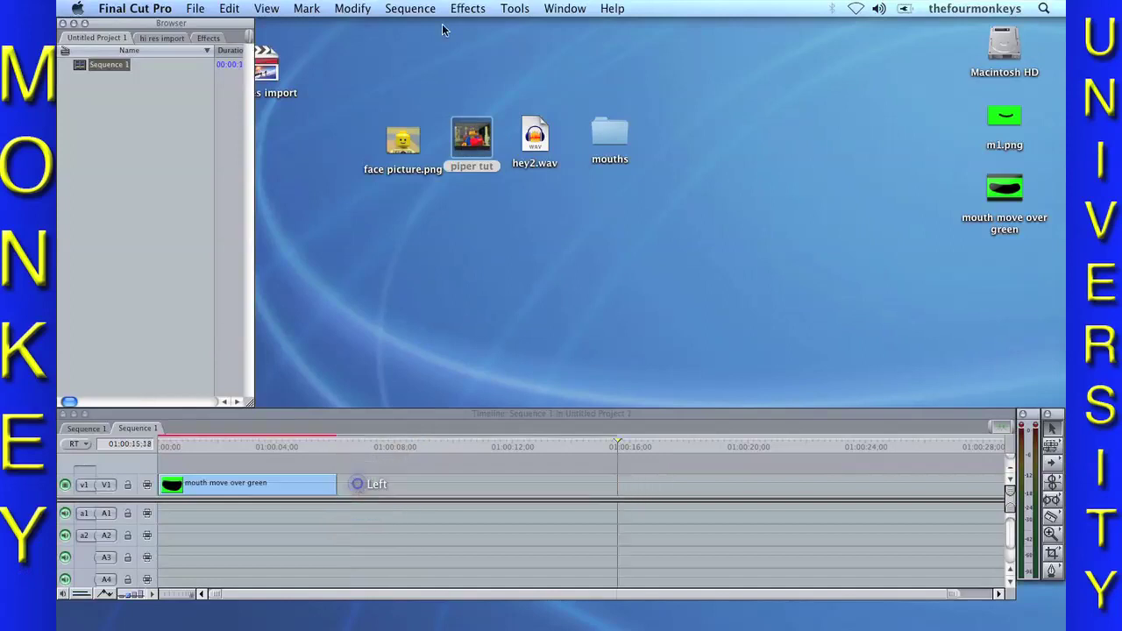
{"action": "left_click", "coordinate": [536, 138]}
{"action": "left_click_drag", "start_coordinate": [536, 138], "coordinate": [635, 498]}
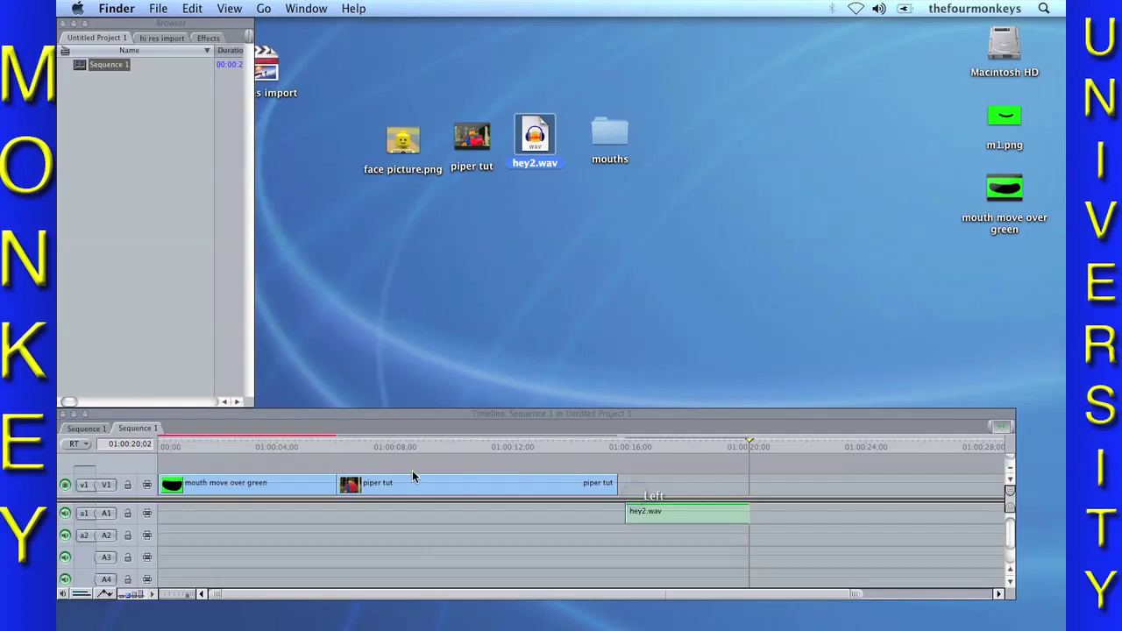
Step: Restore the minimized Canvas, move the mouth clip to V2 beyond the other clips, and shift piper tut to the start of V1
{"action": "left_click", "coordinate": [171, 483]}
{"action": "left_click", "coordinate": [193, 482]}
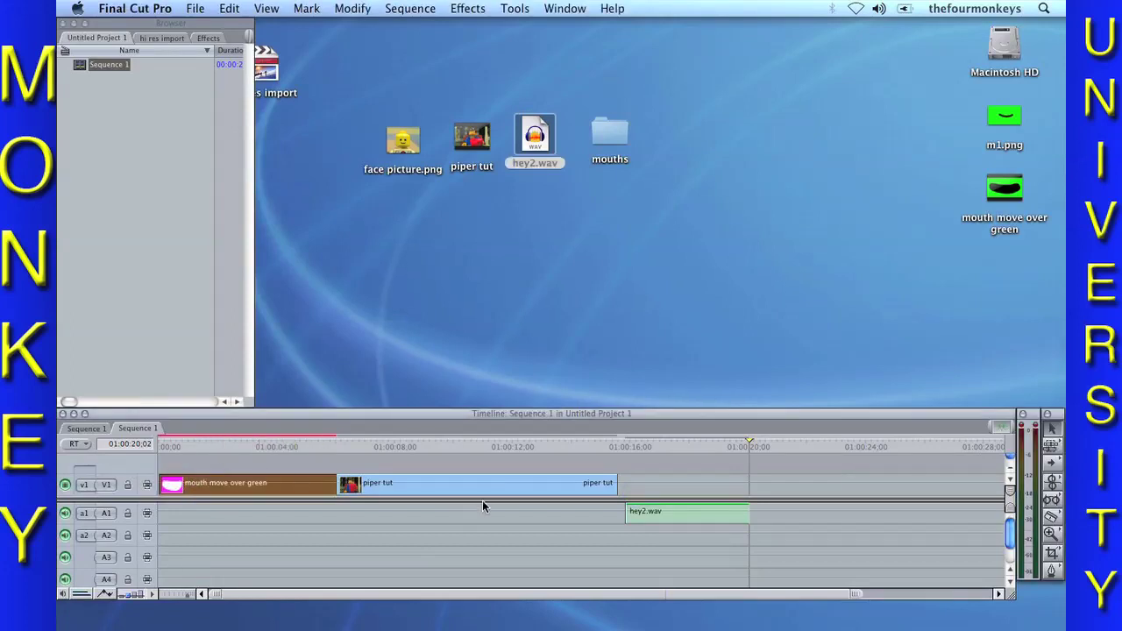
{"action": "mouse_move", "coordinate": [973, 624]}
{"action": "left_click", "coordinate": [1001, 610]}
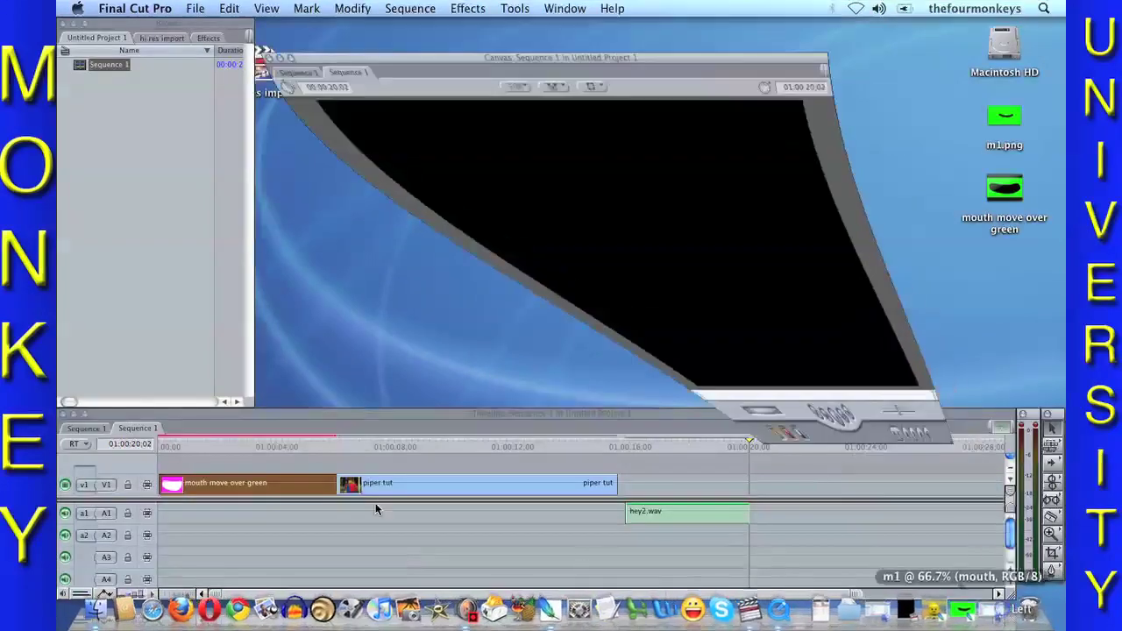
{"action": "left_click_drag", "start_coordinate": [293, 441], "coordinate": [143, 439]}
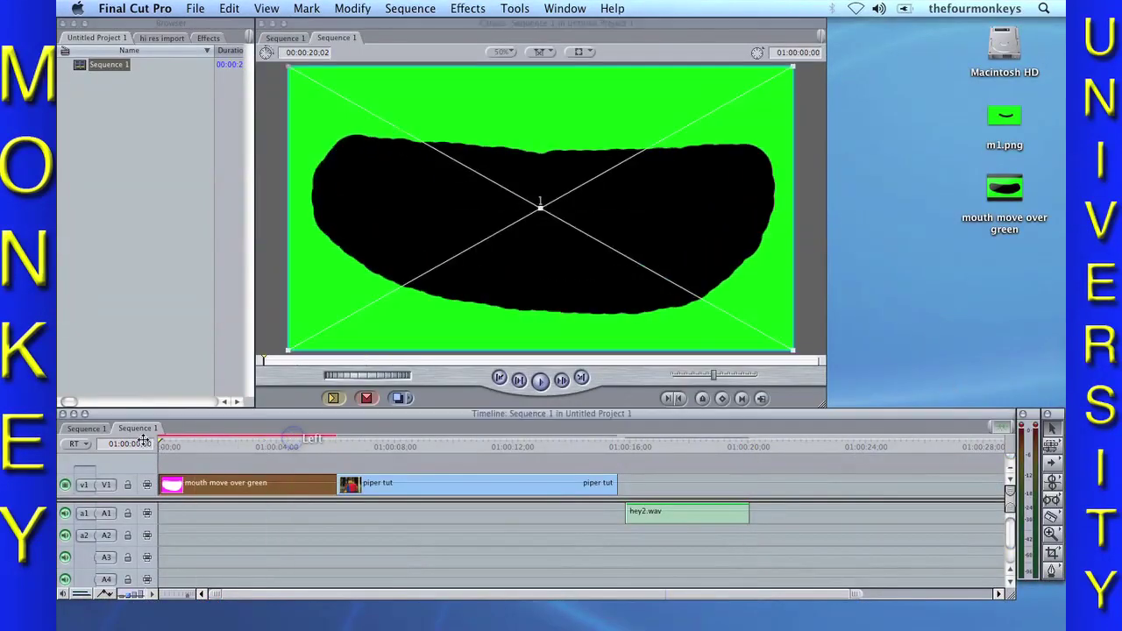
{"action": "left_click_drag", "start_coordinate": [192, 478], "coordinate": [793, 447]}
{"action": "left_click_drag", "start_coordinate": [492, 484], "coordinate": [258, 488]}
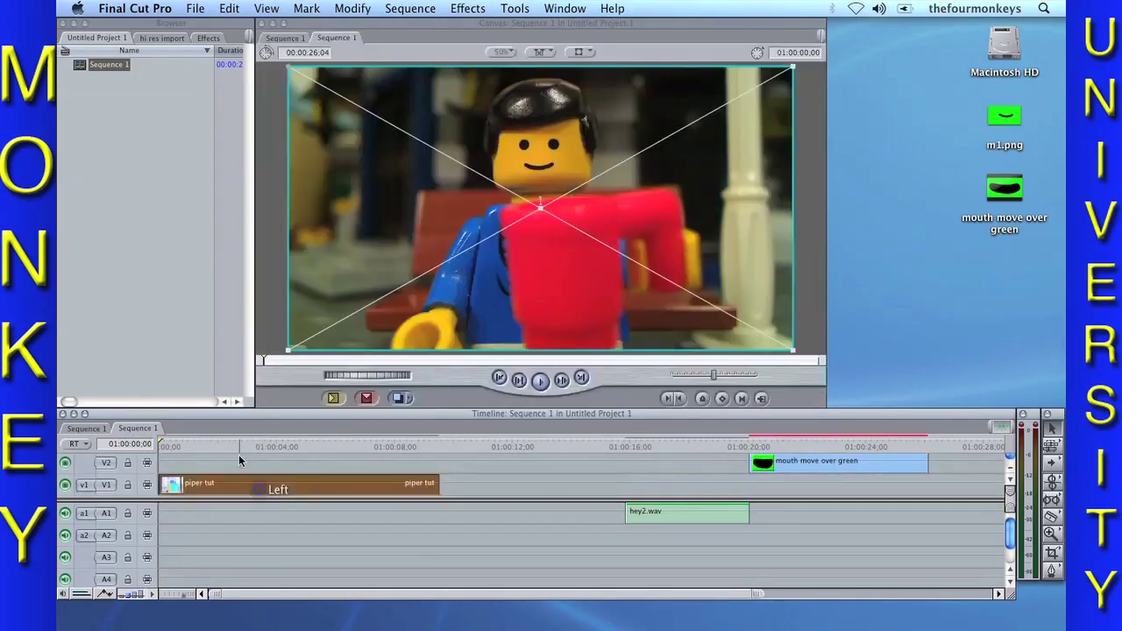
Step: Play piper tut up to 01:00:03;00, start hey2.wav there on A1, and place the mouth clip on V2 right after piper tut
{"action": "left_click", "coordinate": [235, 444]}
{"action": "left_click_drag", "start_coordinate": [235, 444], "coordinate": [182, 443]}
{"action": "key", "text": "space"}
{"action": "key", "text": "space"}
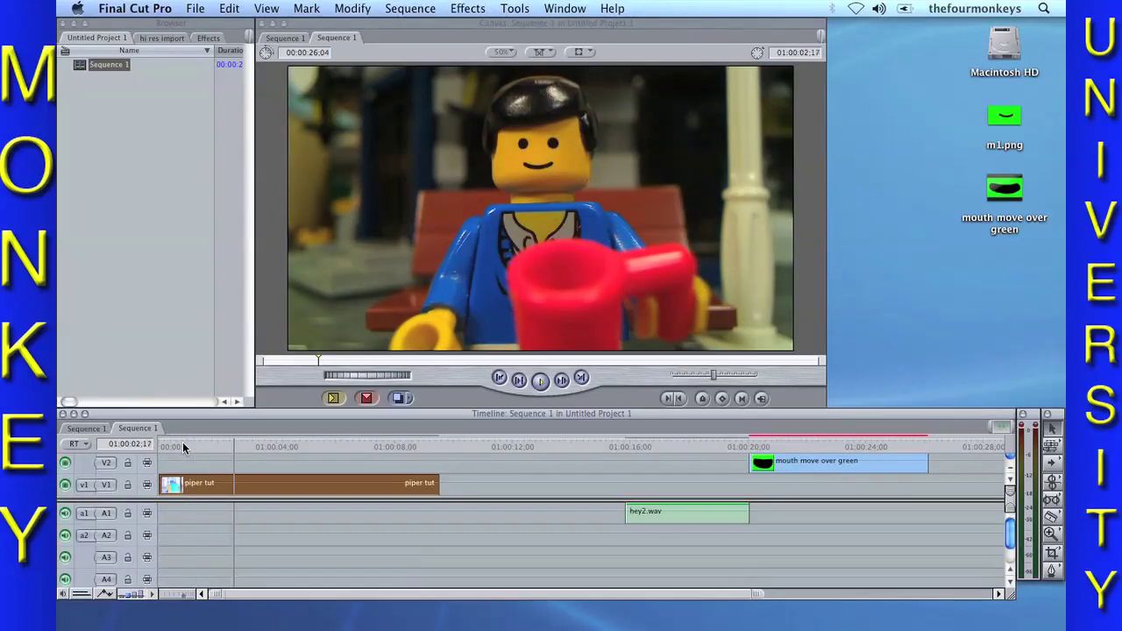
{"action": "key", "text": "space"}
{"action": "left_click_drag", "start_coordinate": [777, 441], "coordinate": [467, 465]}
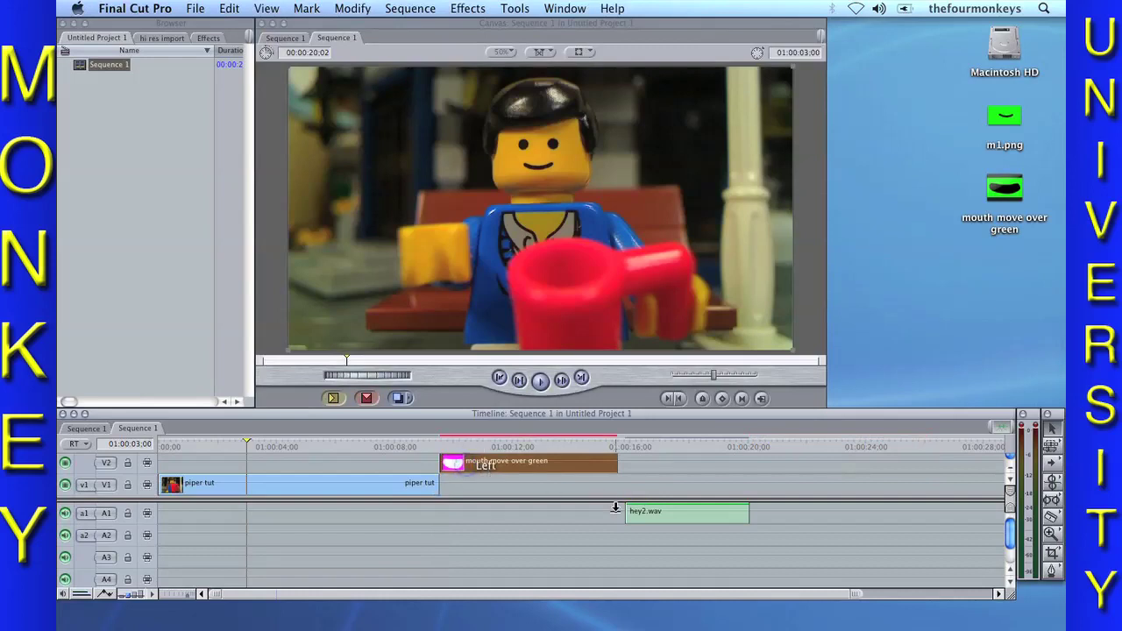
{"action": "left_click_drag", "start_coordinate": [636, 517], "coordinate": [259, 516]}
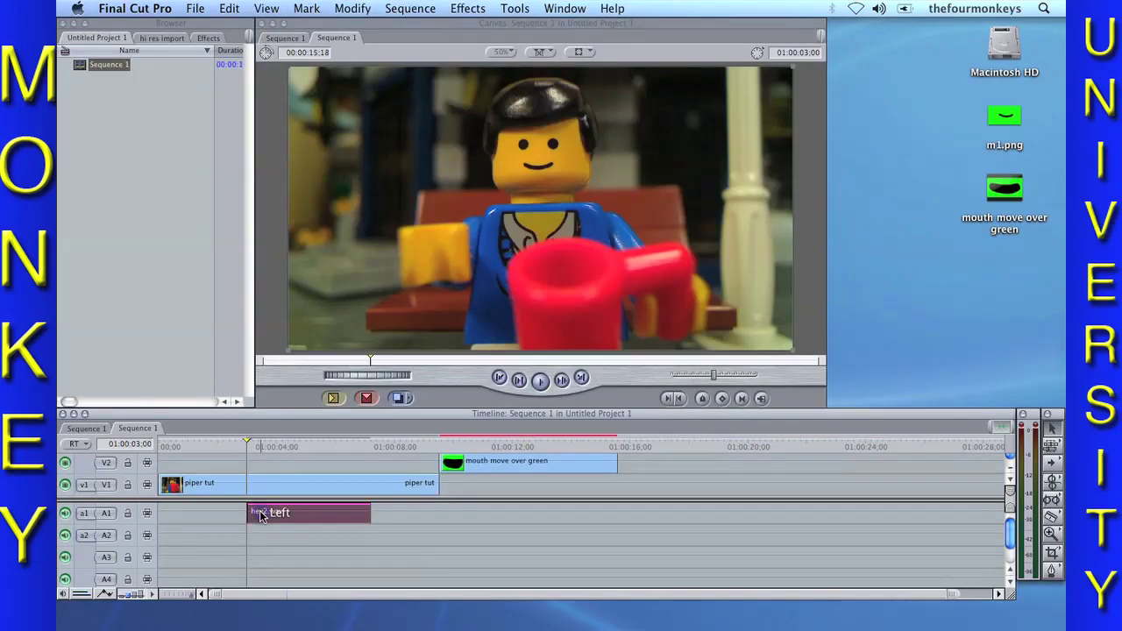
Step: Play hey2.wav against the video and split the audio clip at 01:00:05;03
{"action": "key", "text": "space"}
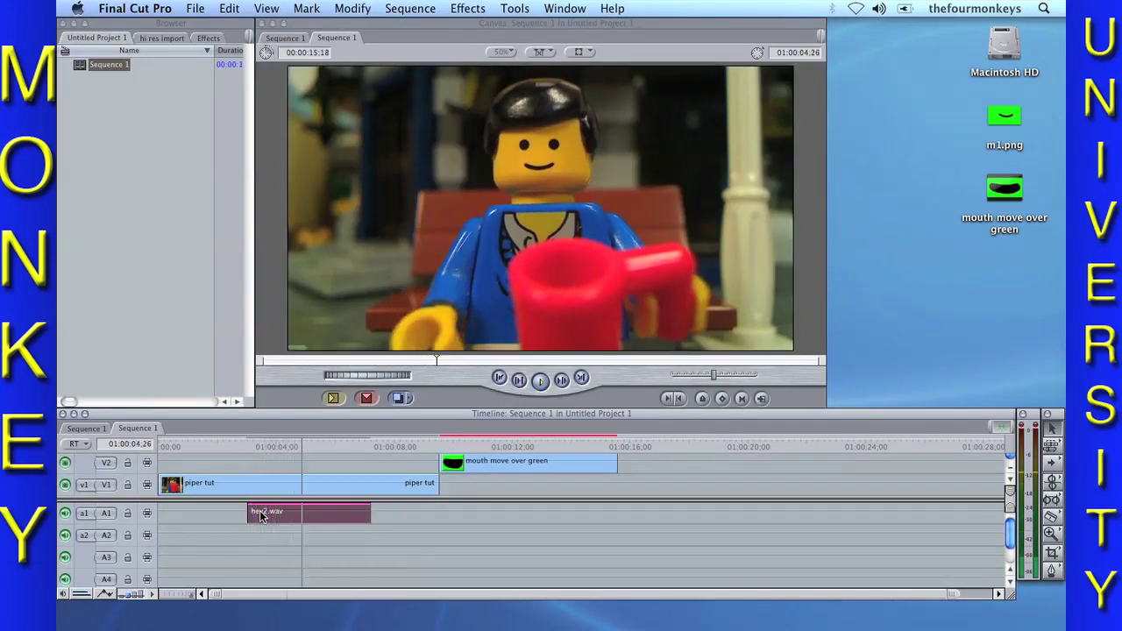
{"action": "left_click", "coordinate": [1052, 518]}
{"action": "left_click", "coordinate": [310, 514]}
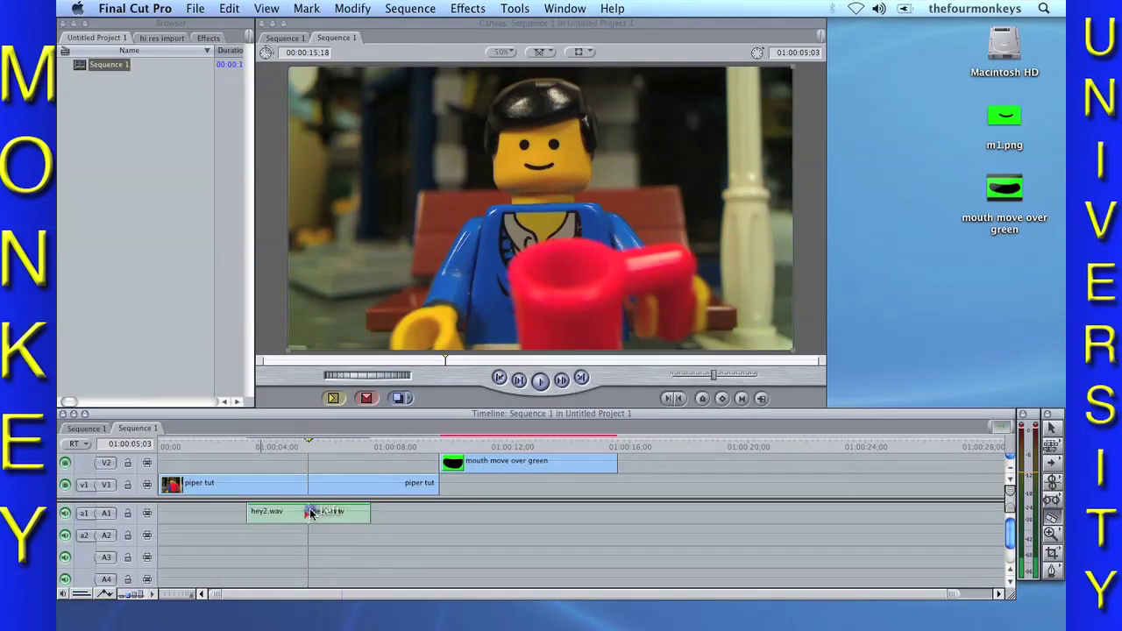
Step: Move the second piece of hey2.wav to start at about 01:00:07;00 on A1 and play it back
{"action": "left_click", "coordinate": [1053, 427]}
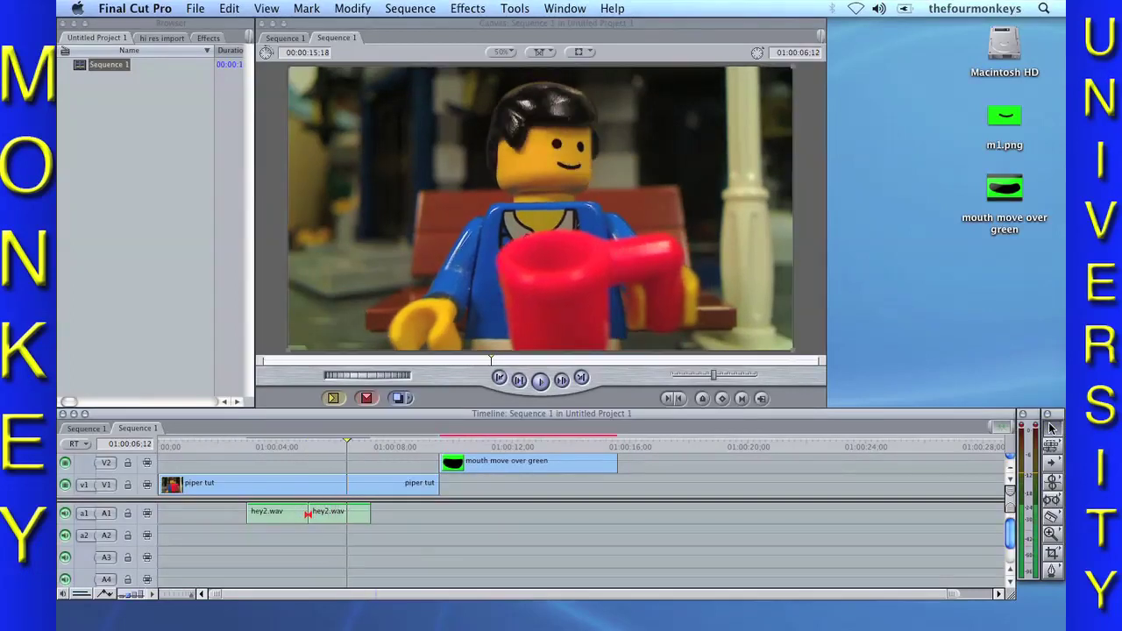
{"action": "key", "text": "Left"}
{"action": "key", "text": "Left"}
{"action": "key", "text": "Left"}
{"action": "key", "text": "Left"}
{"action": "key", "text": "Left"}
{"action": "key", "text": "Left"}
{"action": "key", "text": "Left"}
{"action": "key", "text": "Left"}
{"action": "key", "text": "Left"}
{"action": "key", "text": "Left"}
{"action": "key", "text": "Left"}
{"action": "key", "text": "Left"}
{"action": "key", "text": "Left"}
{"action": "key", "text": "Left"}
{"action": "key", "text": "Left"}
{"action": "key", "text": "Left"}
{"action": "key", "text": "Left"}
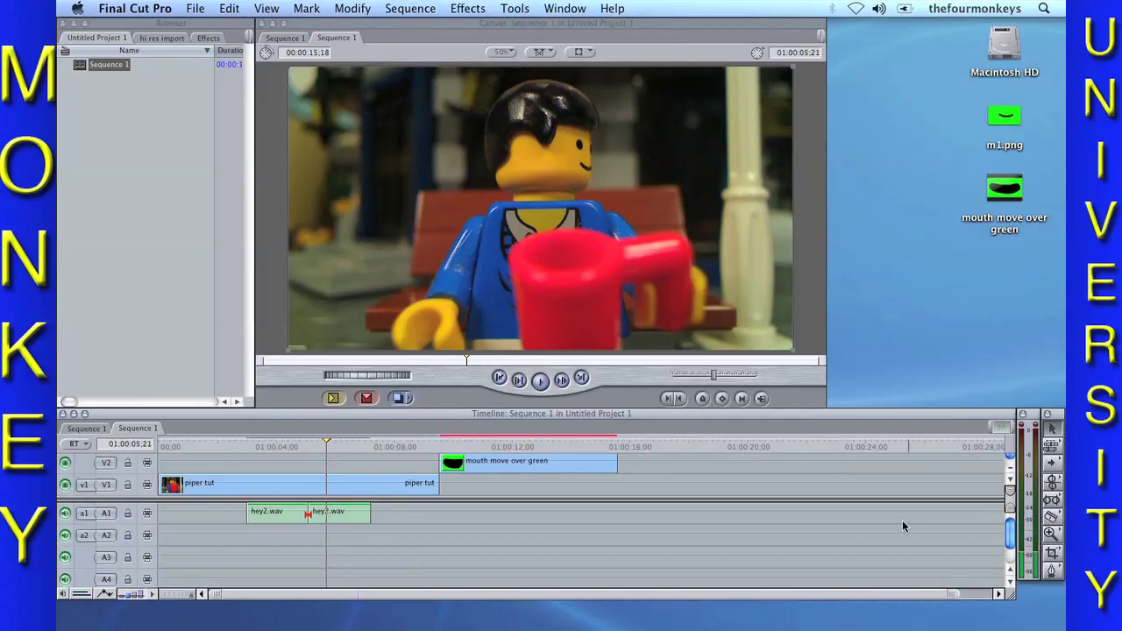
{"action": "left_click_drag", "start_coordinate": [308, 513], "coordinate": [378, 515]}
{"action": "key", "text": "space"}
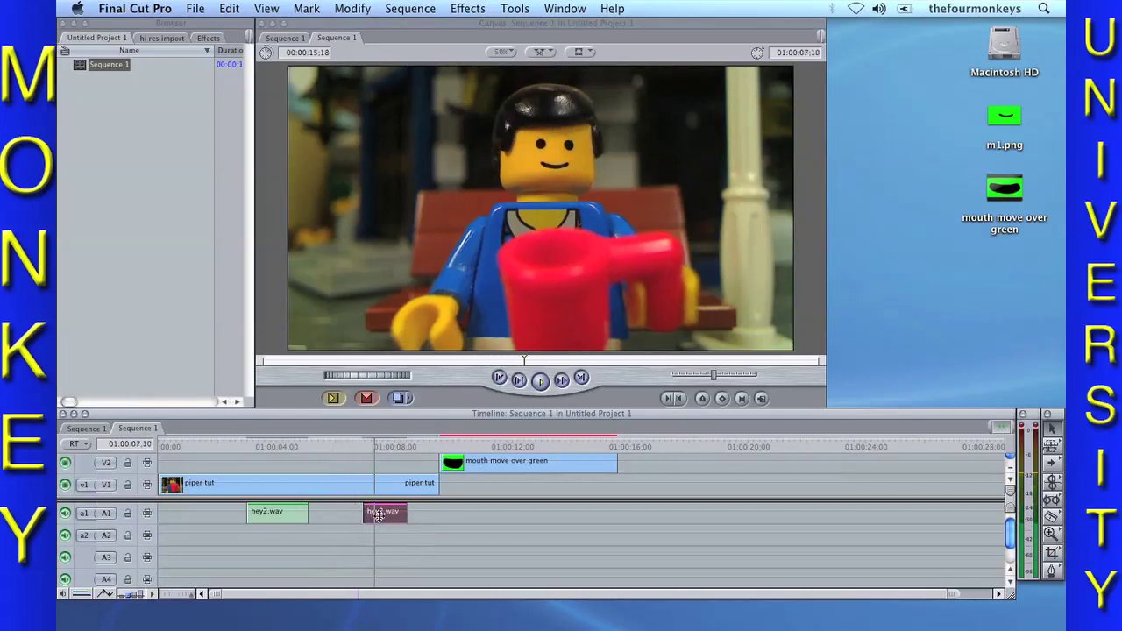
Step: Shift the second hey2.wav piece to start at 01:00:07;22 and play it against the video
{"action": "left_click_drag", "start_coordinate": [388, 511], "coordinate": [399, 518]}
{"action": "key", "text": "Left"}
{"action": "key", "text": "Left"}
{"action": "key", "text": "Left"}
{"action": "key", "text": "Left"}
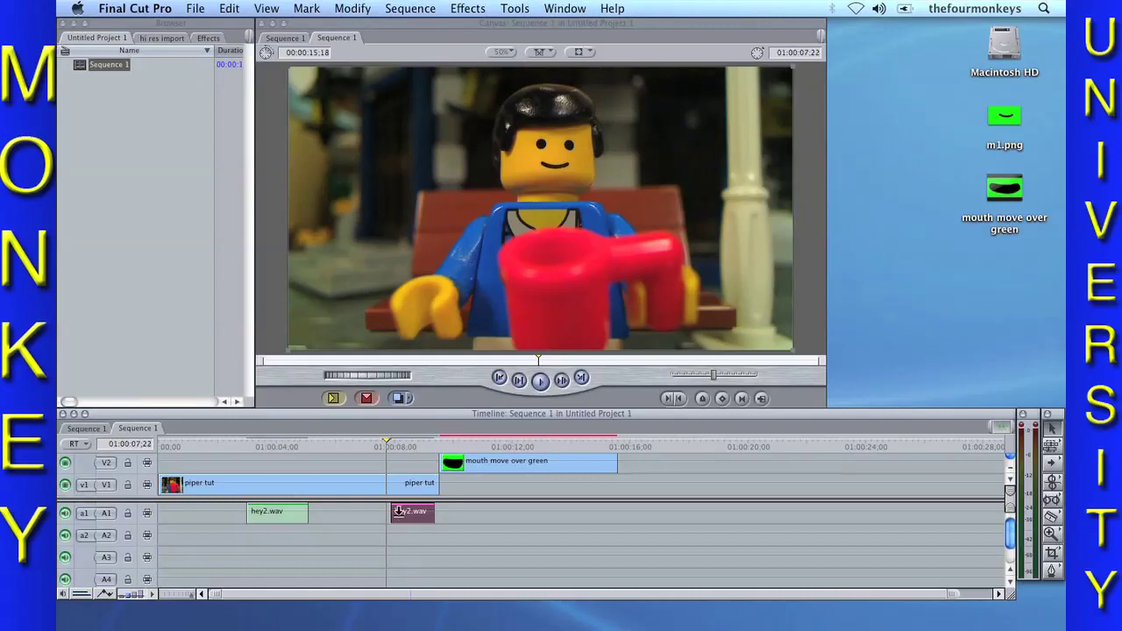
{"action": "left_click_drag", "start_coordinate": [398, 517], "coordinate": [394, 519]}
{"action": "key", "text": "space"}
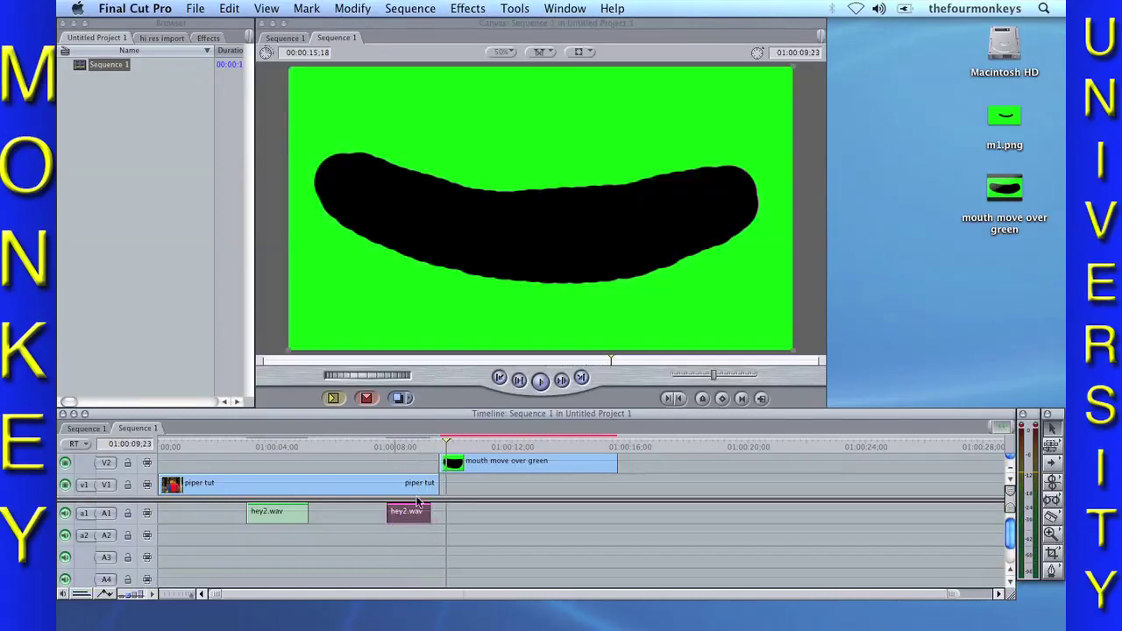
Step: Render the "mouth move over green" clip on V2, accepting the default render folder for the unsaved project
{"action": "left_click", "coordinate": [543, 459]}
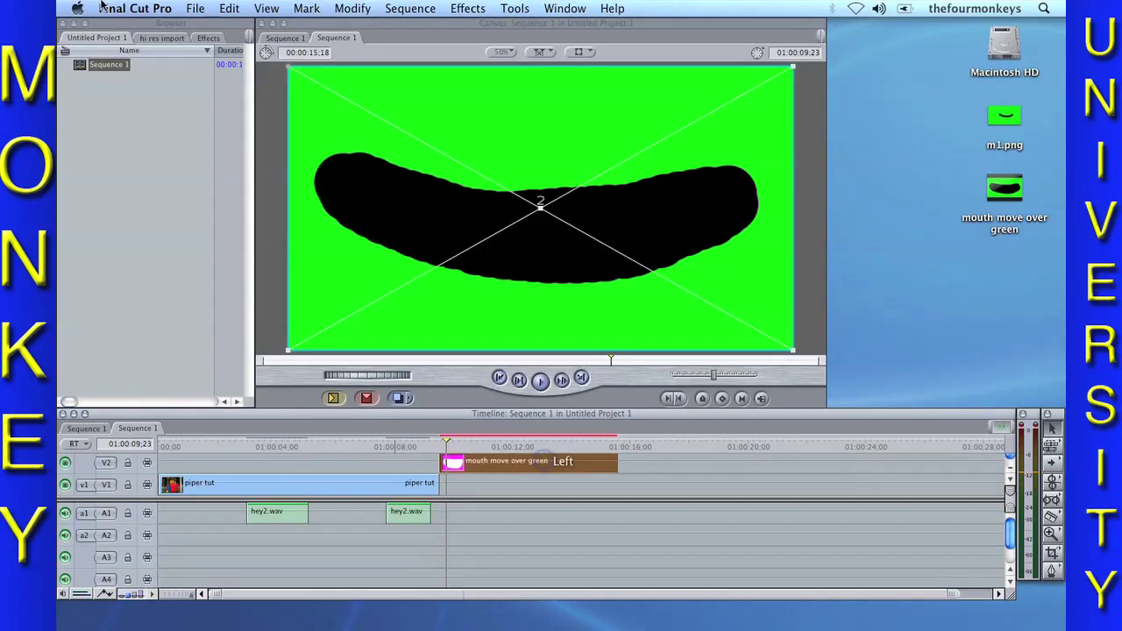
{"action": "key", "text": "Left"}
{"action": "key", "text": "Left"}
{"action": "key", "text": "Left"}
{"action": "key", "text": "Left"}
{"action": "key", "text": "Left"}
{"action": "key", "text": "Left"}
{"action": "key", "text": "space"}
{"action": "key", "text": "space"}
{"action": "key", "text": "super+r"}
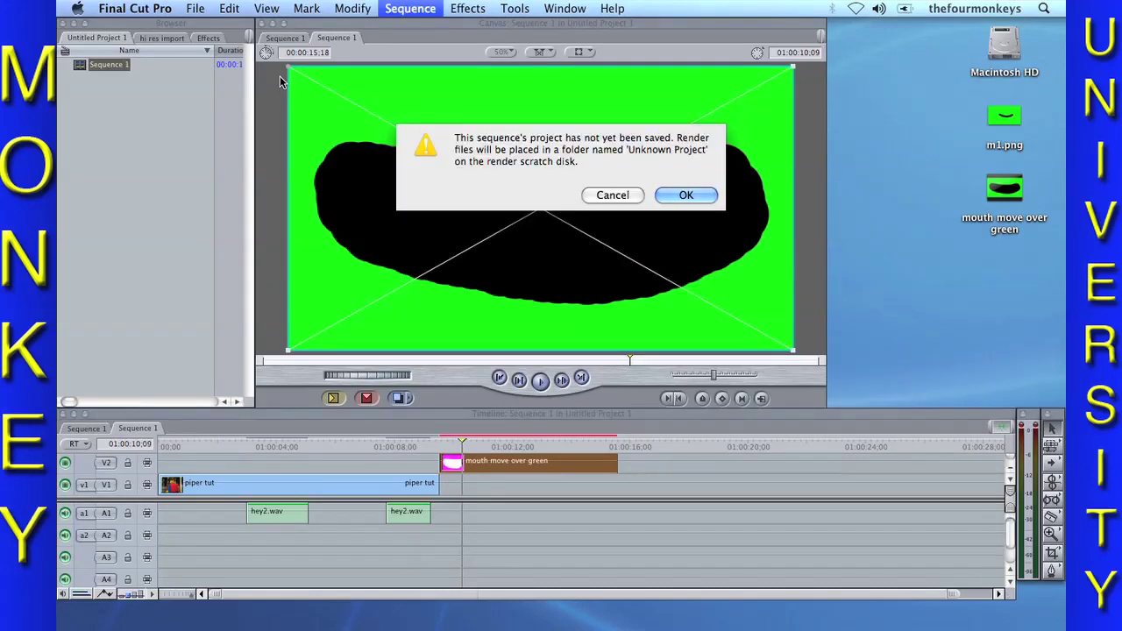
{"action": "left_click", "coordinate": [686, 196]}
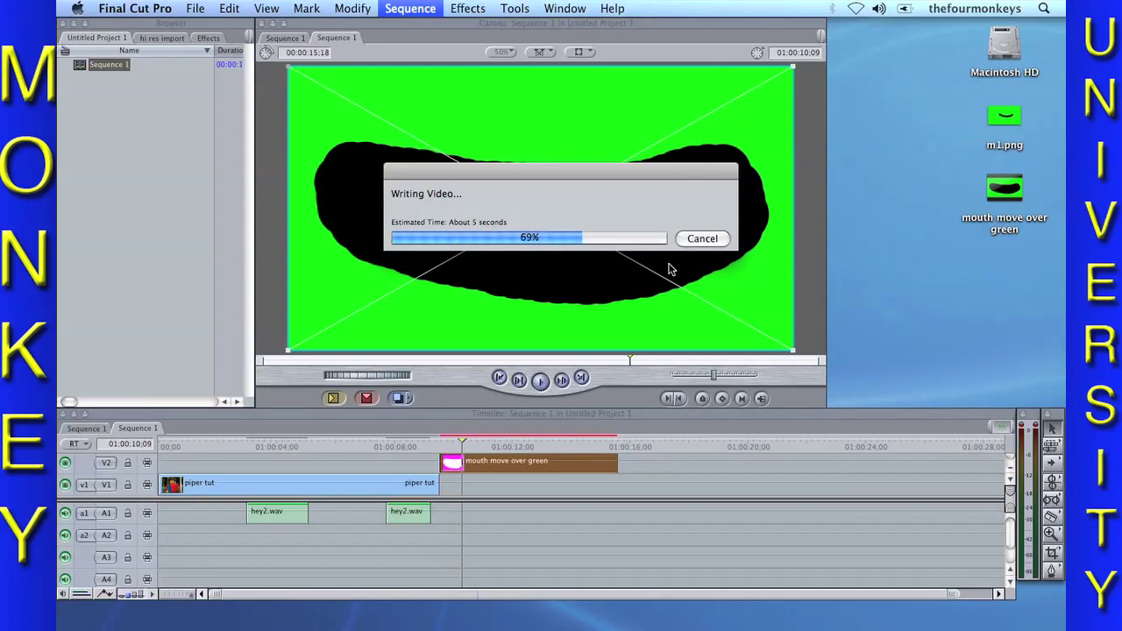
Step: Play the rendered mouth clip, trim its end to 01:00:10;13, and move it on V2 to start at 01:00:03;00 above the first hey2.wav piece
{"action": "left_click", "coordinate": [450, 446]}
{"action": "left_click_drag", "start_coordinate": [450, 447], "coordinate": [442, 446]}
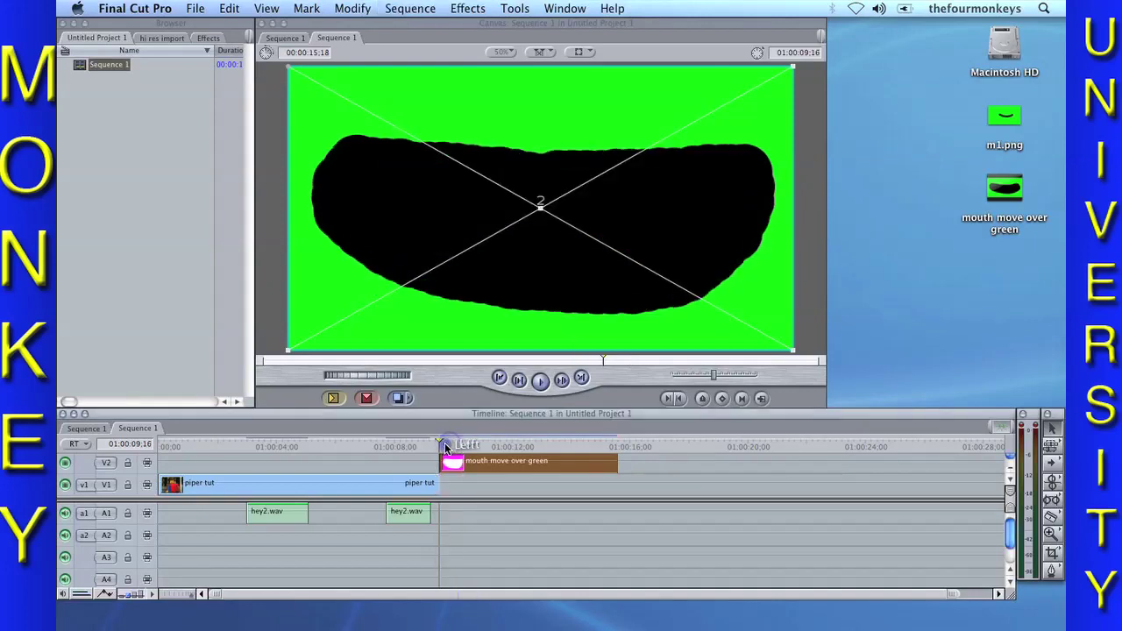
{"action": "key", "text": "space"}
{"action": "key", "text": "space"}
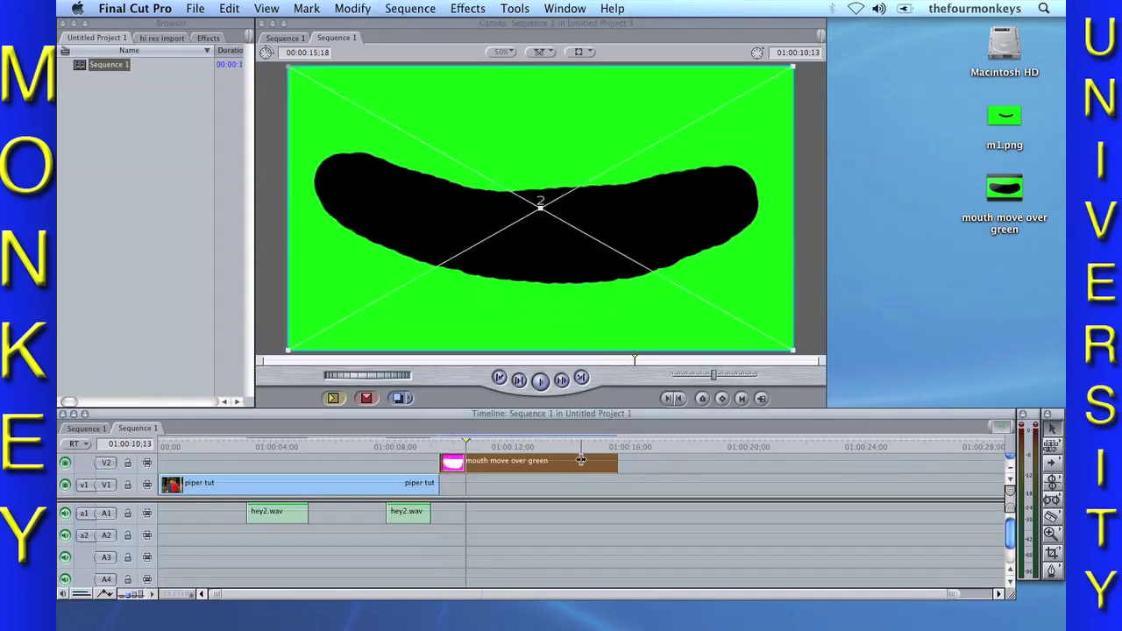
{"action": "left_click_drag", "start_coordinate": [612, 466], "coordinate": [265, 463]}
{"action": "left_click", "coordinate": [253, 446]}
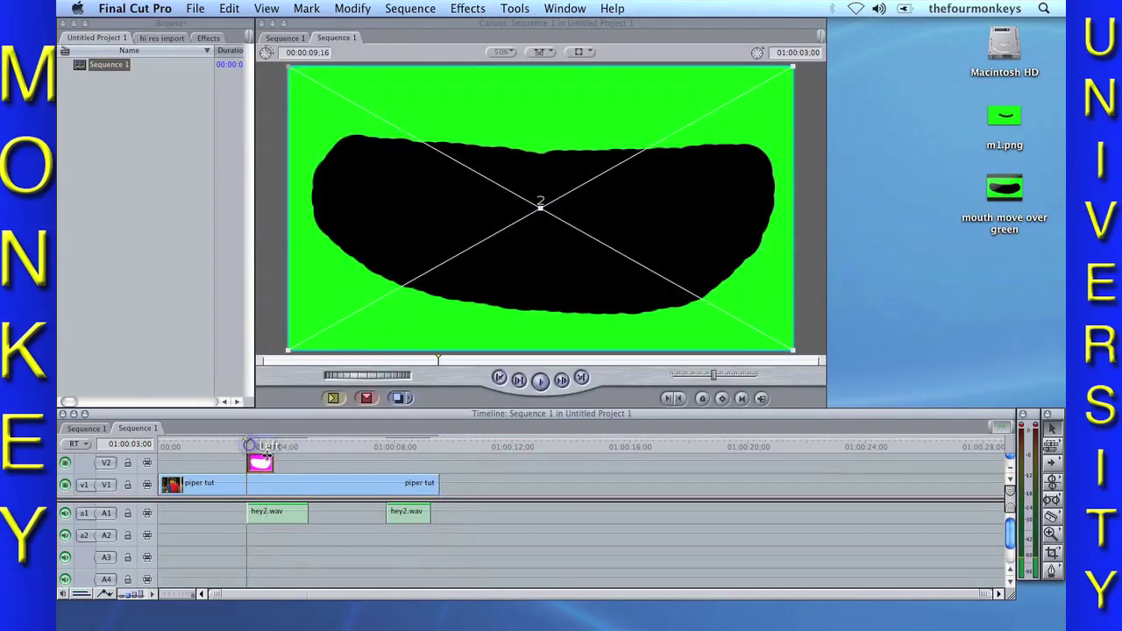
Step: Play the first spoken line to its end and extend the mouth clip's end to 01:00:04;18
{"action": "left_click", "coordinate": [282, 464]}
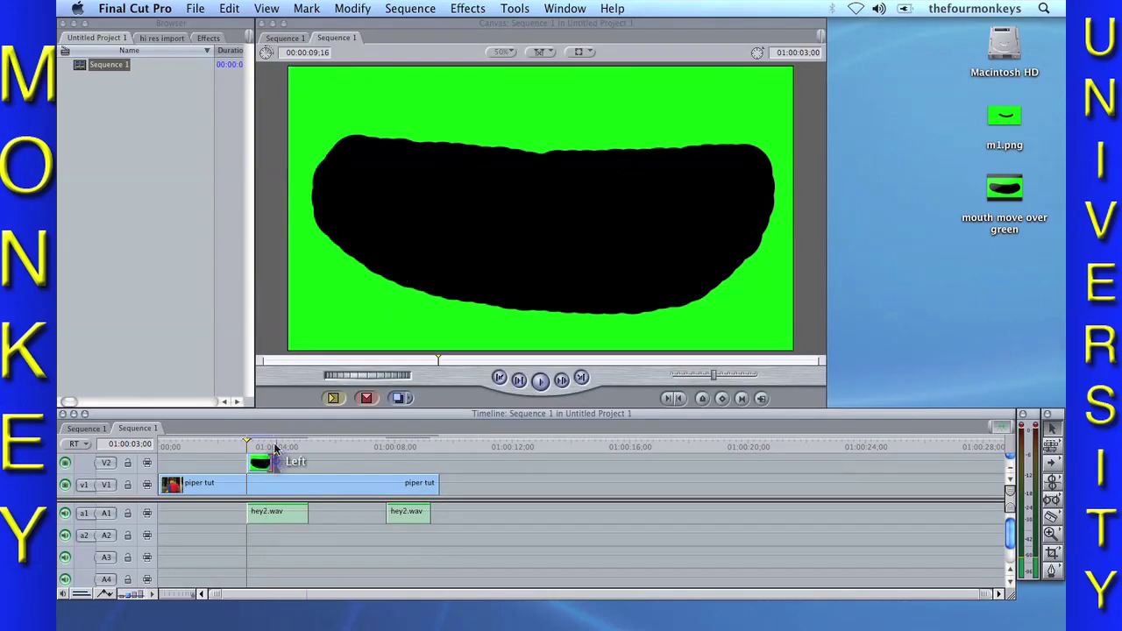
{"action": "left_click_drag", "start_coordinate": [276, 463], "coordinate": [275, 463]}
{"action": "key", "text": "space"}
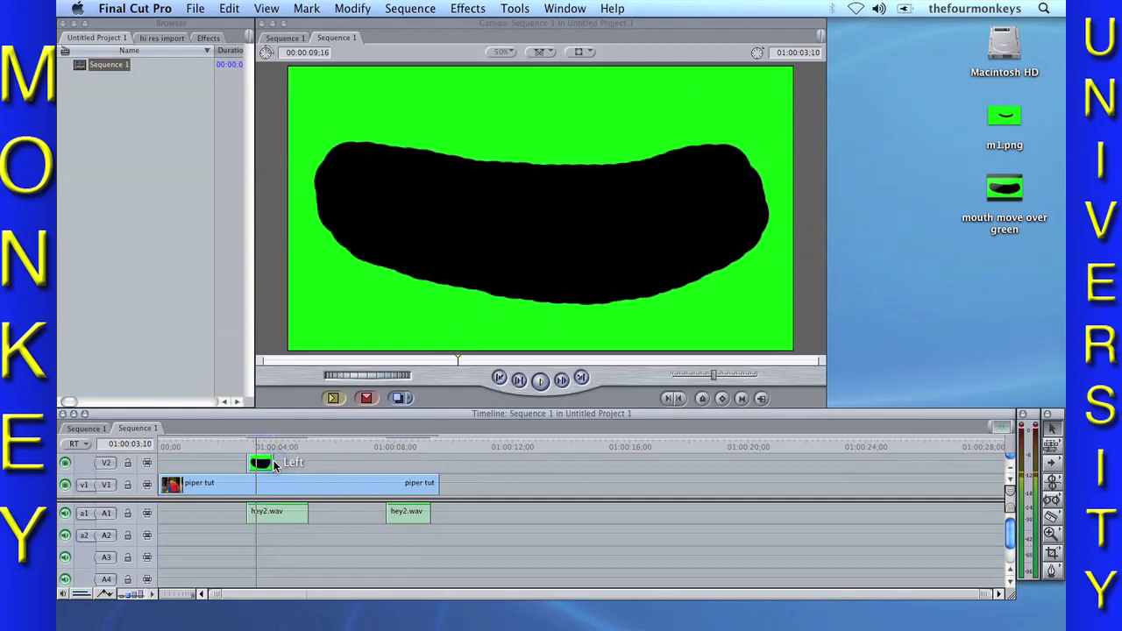
{"action": "key", "text": "space"}
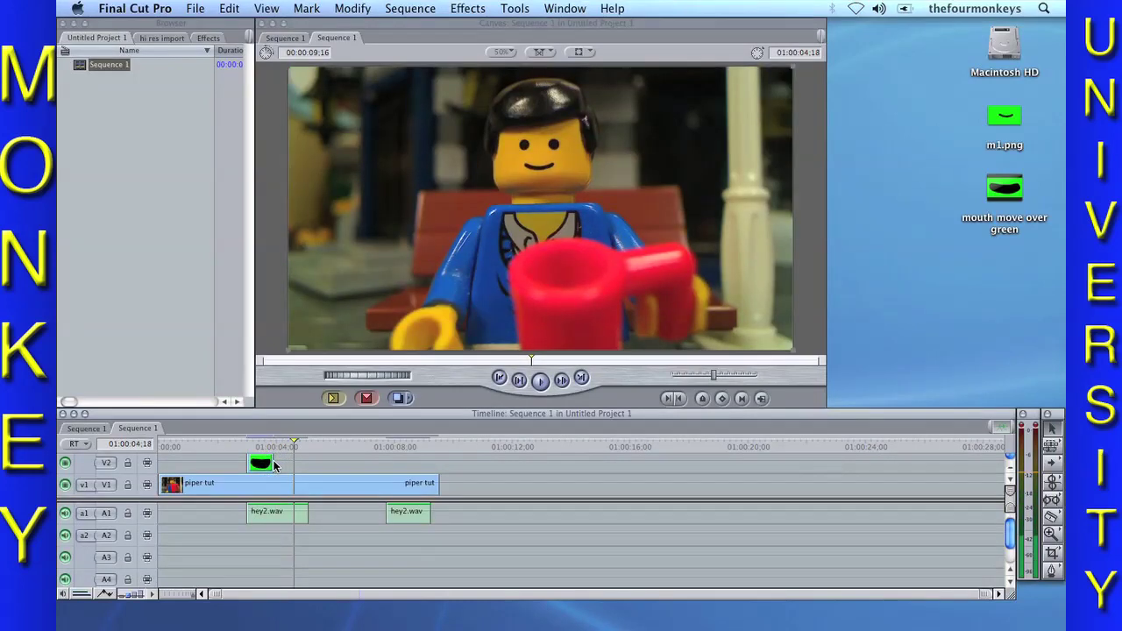
{"action": "left_click", "coordinate": [260, 468]}
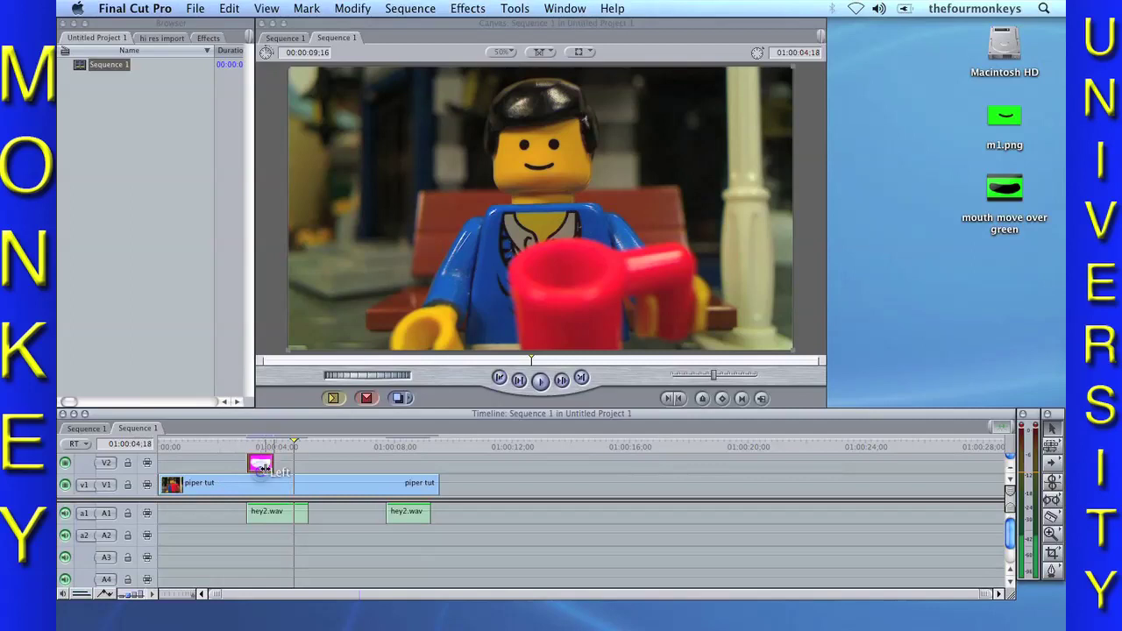
{"action": "left_click_drag", "start_coordinate": [275, 466], "coordinate": [289, 458]}
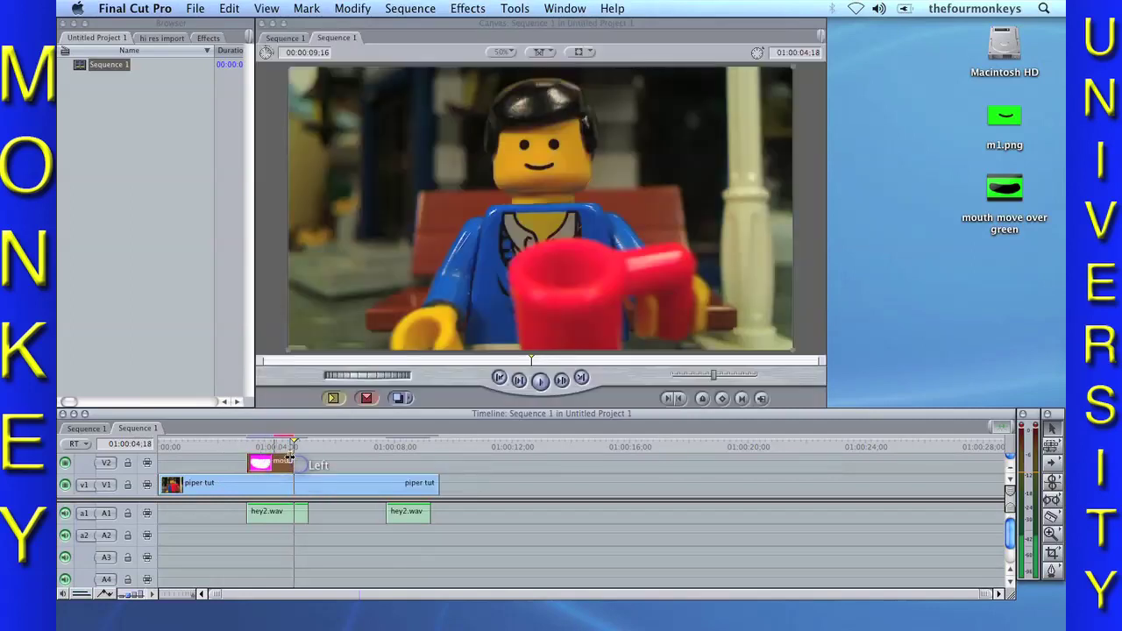
Step: Apply the Chroma Keyer Copy effect to the mouth clip on V2 at 01:00:03;00 and open its settings
{"action": "double_click", "coordinate": [274, 468]}
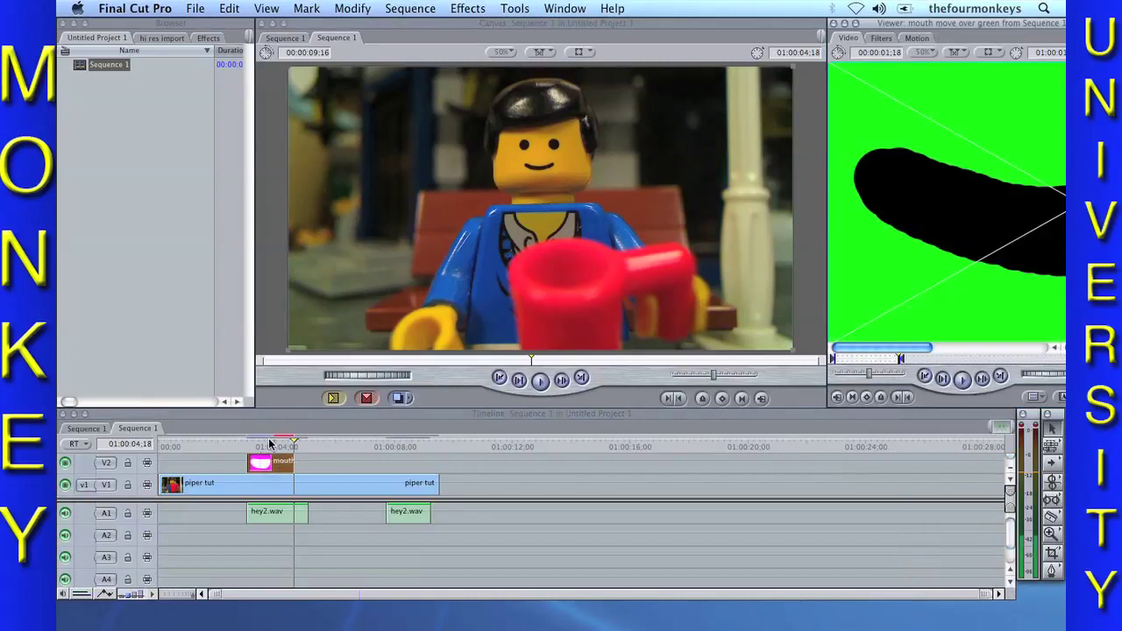
{"action": "left_click_drag", "start_coordinate": [270, 445], "coordinate": [248, 444]}
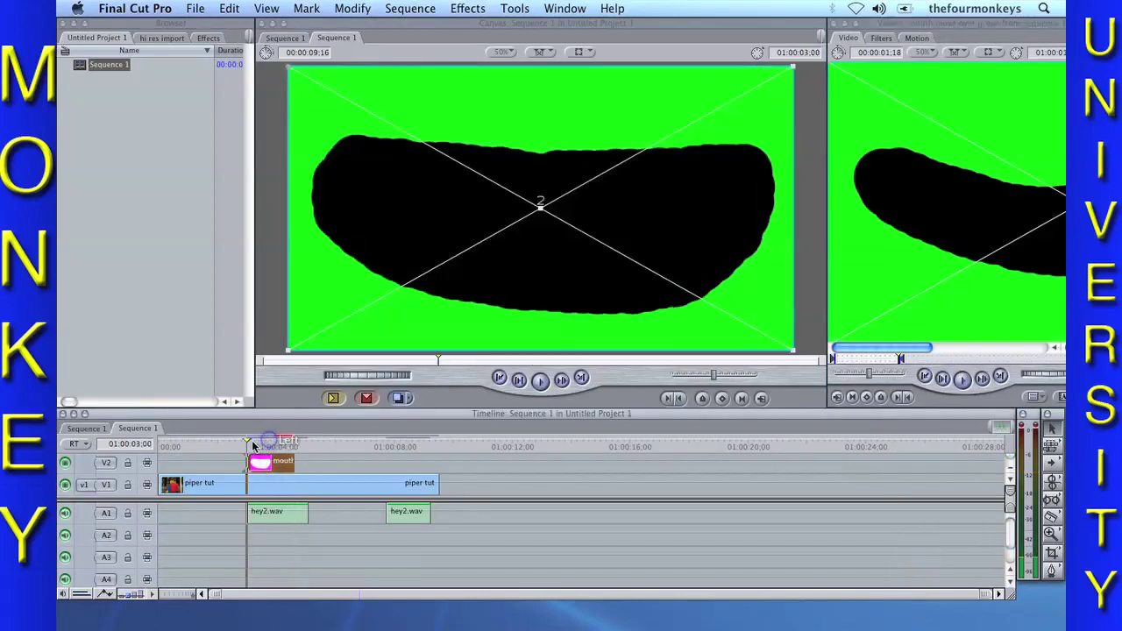
{"action": "left_click", "coordinate": [207, 38]}
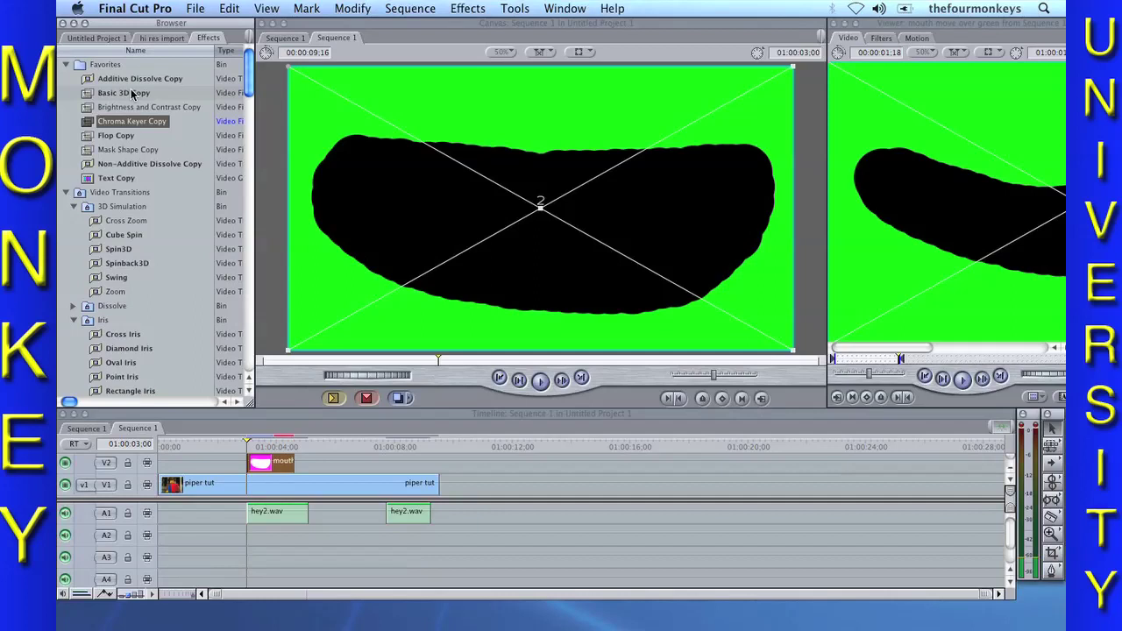
{"action": "left_click_drag", "start_coordinate": [90, 125], "coordinate": [278, 468]}
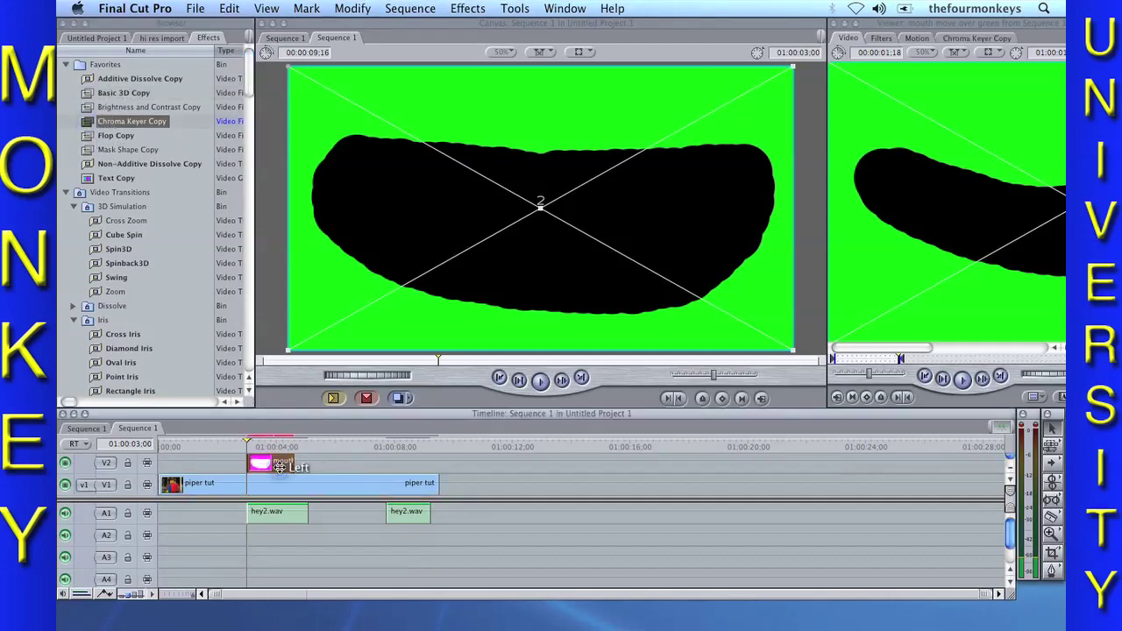
{"action": "left_click", "coordinate": [954, 41]}
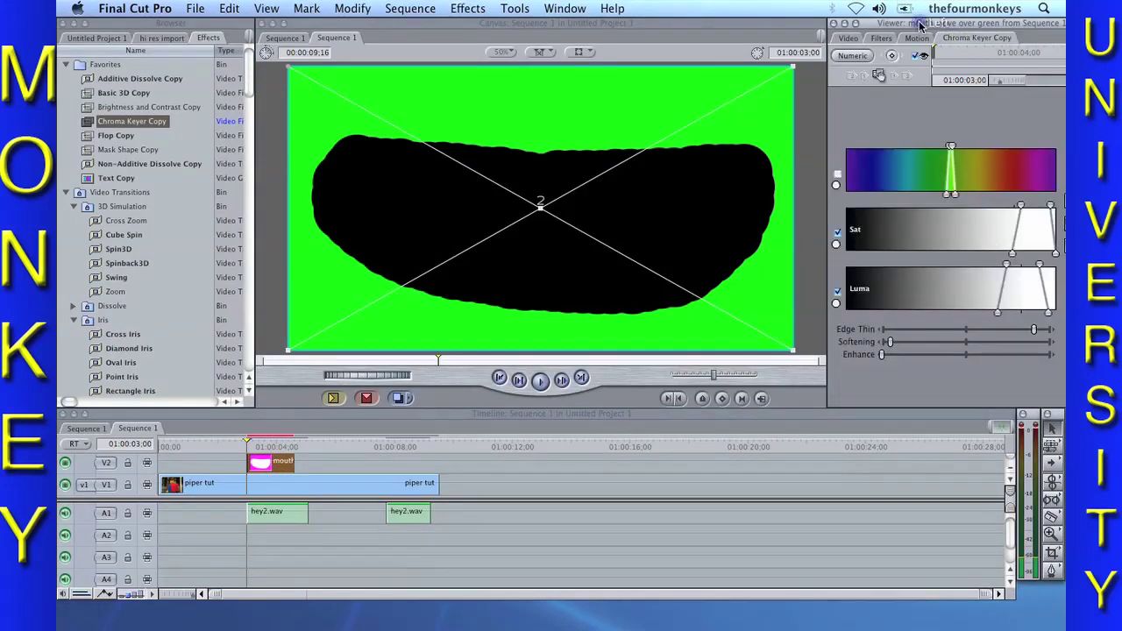
Step: Key out the mouth clip's green by sampling its background, and fine-tune the key's Softening and Edge Thin
{"action": "left_click_drag", "start_coordinate": [922, 23], "coordinate": [904, 23]}
{"action": "left_click", "coordinate": [1052, 200]}
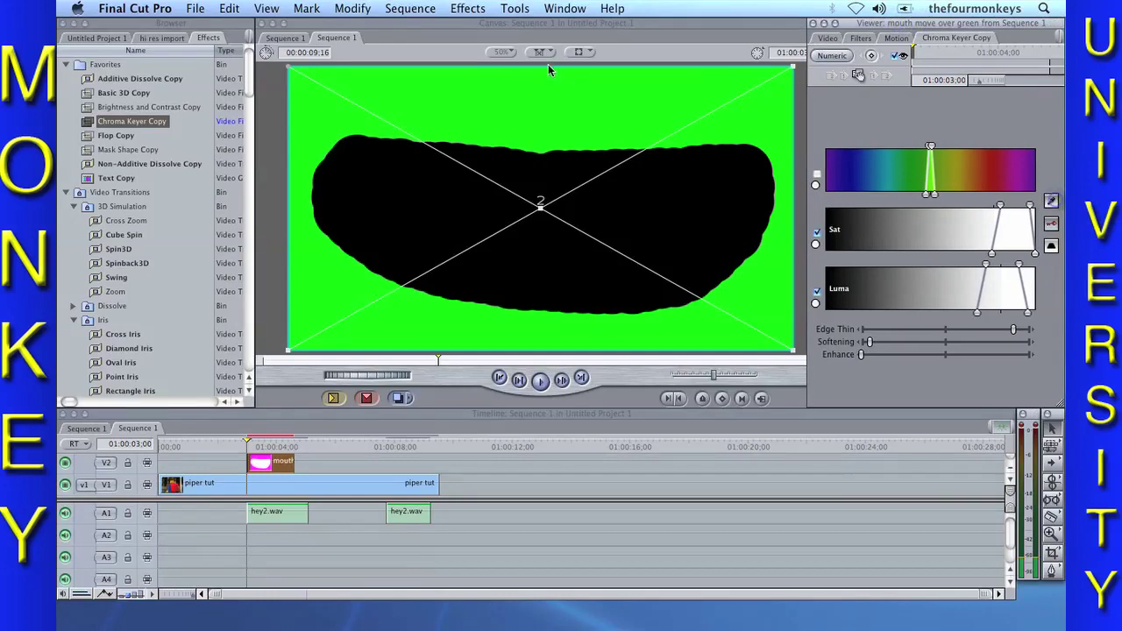
{"action": "left_click", "coordinate": [524, 82]}
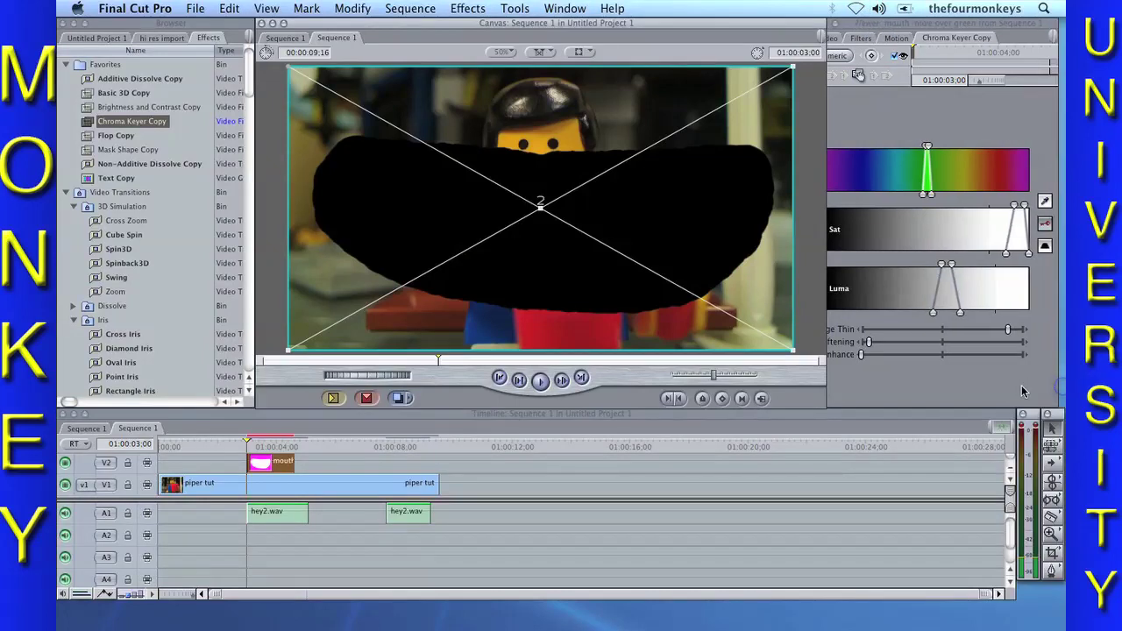
{"action": "left_click_drag", "start_coordinate": [912, 31], "coordinate": [927, 31]}
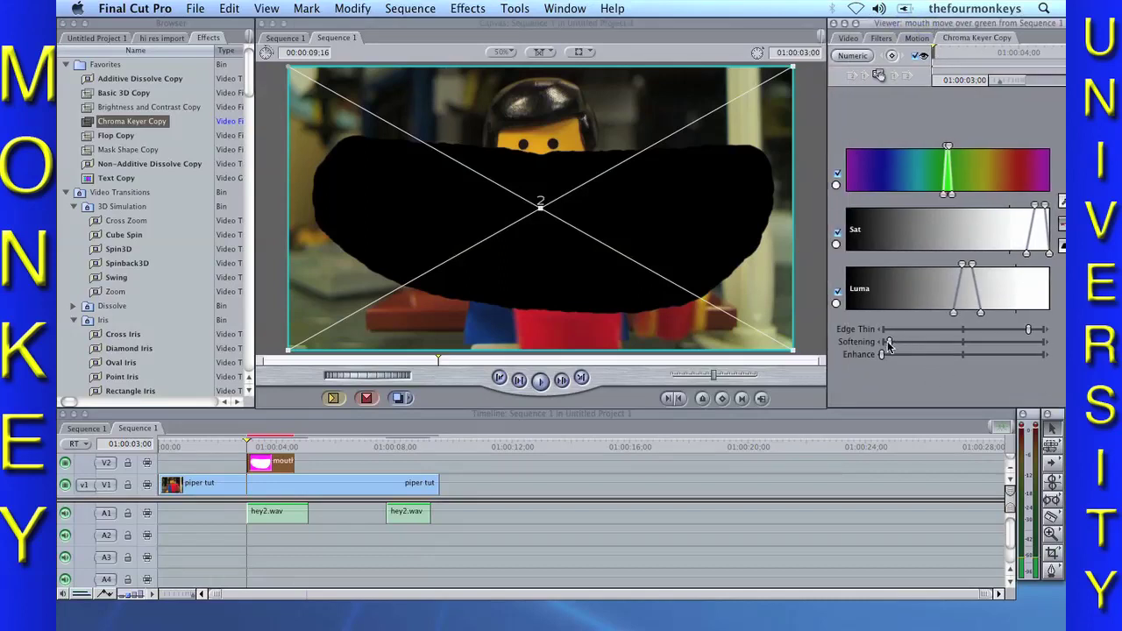
{"action": "mouse_move", "coordinate": [890, 348]}
{"action": "left_mouse_down"}
{"action": "mouse_move", "coordinate": [919, 346]}
{"action": "mouse_move", "coordinate": [891, 345]}
{"action": "left_mouse_up"}
{"action": "mouse_move", "coordinate": [1026, 335]}
{"action": "left_mouse_down"}
{"action": "mouse_move", "coordinate": [899, 329]}
{"action": "mouse_move", "coordinate": [1031, 327]}
{"action": "left_mouse_up"}
Step: Check the key at 01:00:03;09 and widen its color, saturation and luma ranges to remove the leftover green
{"action": "key", "text": "space"}
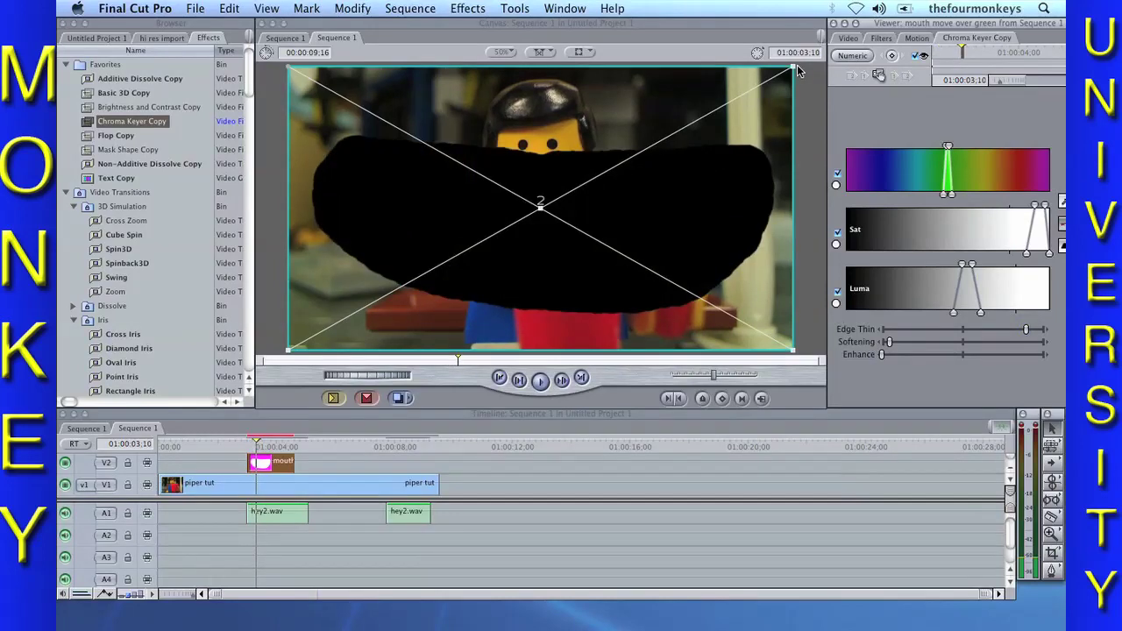
{"action": "key", "text": "Left"}
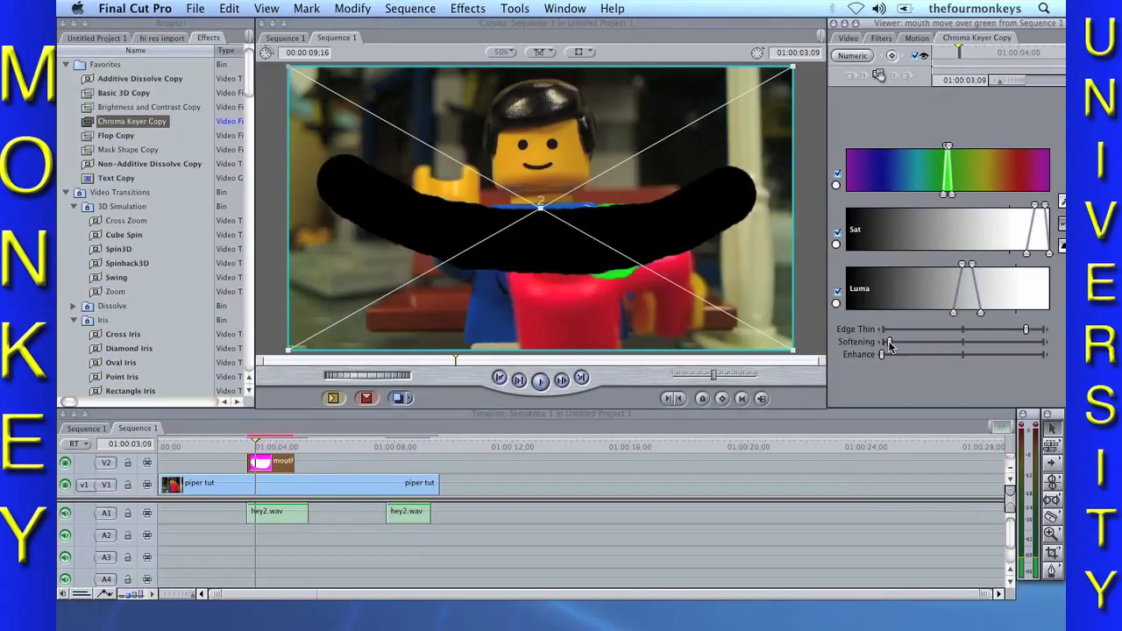
{"action": "left_click_drag", "start_coordinate": [951, 151], "coordinate": [952, 150]}
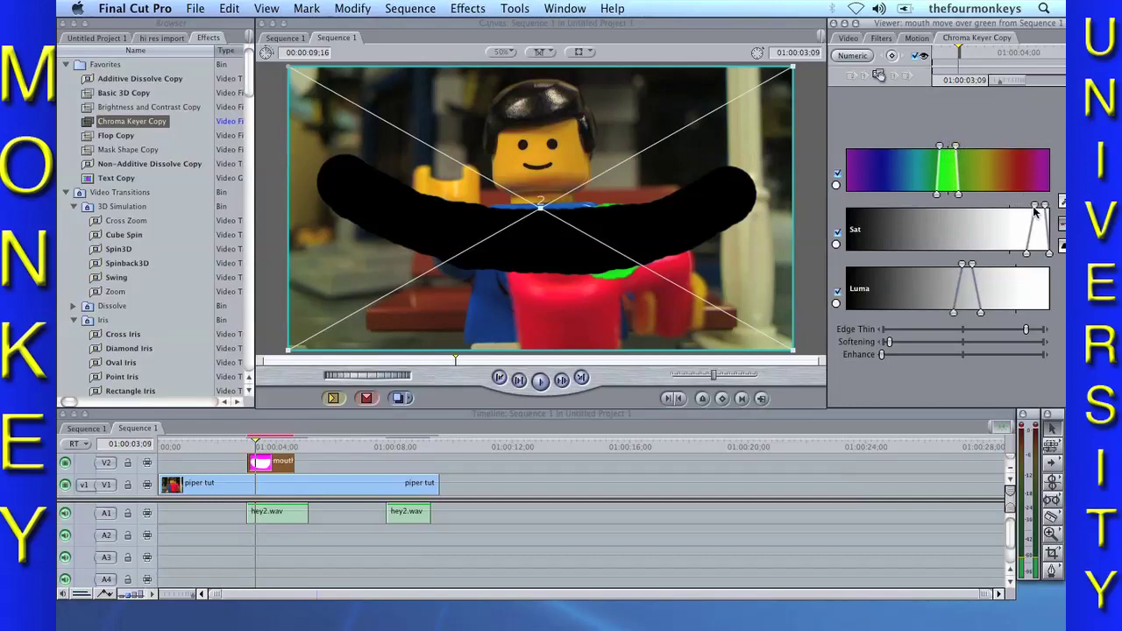
{"action": "left_click_drag", "start_coordinate": [1035, 206], "coordinate": [930, 206]}
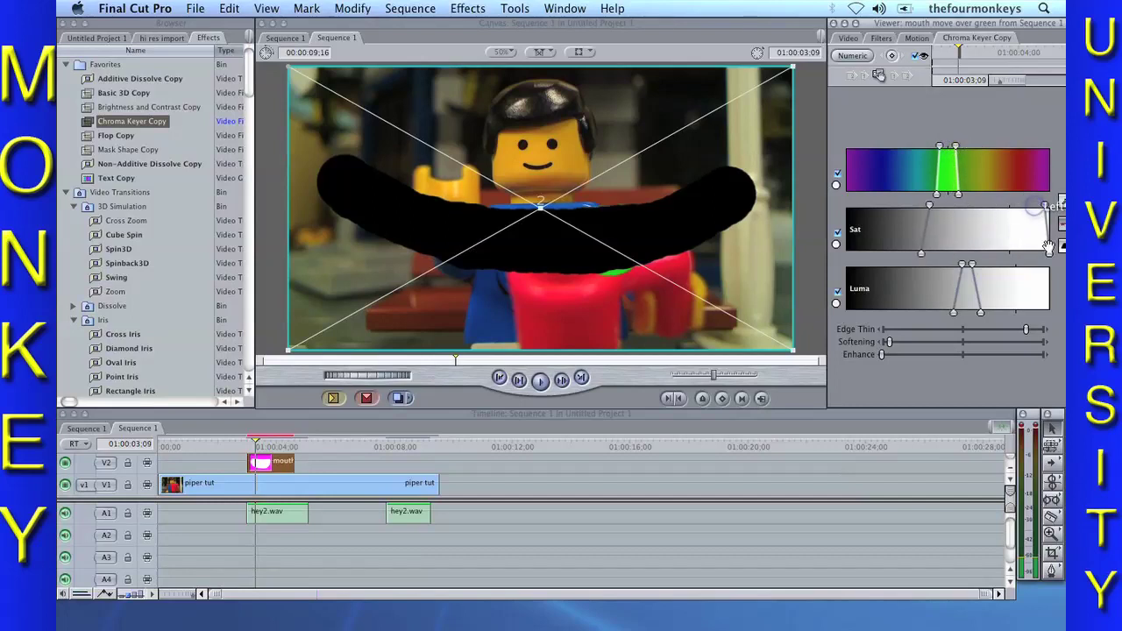
{"action": "left_click_drag", "start_coordinate": [962, 266], "coordinate": [883, 266]}
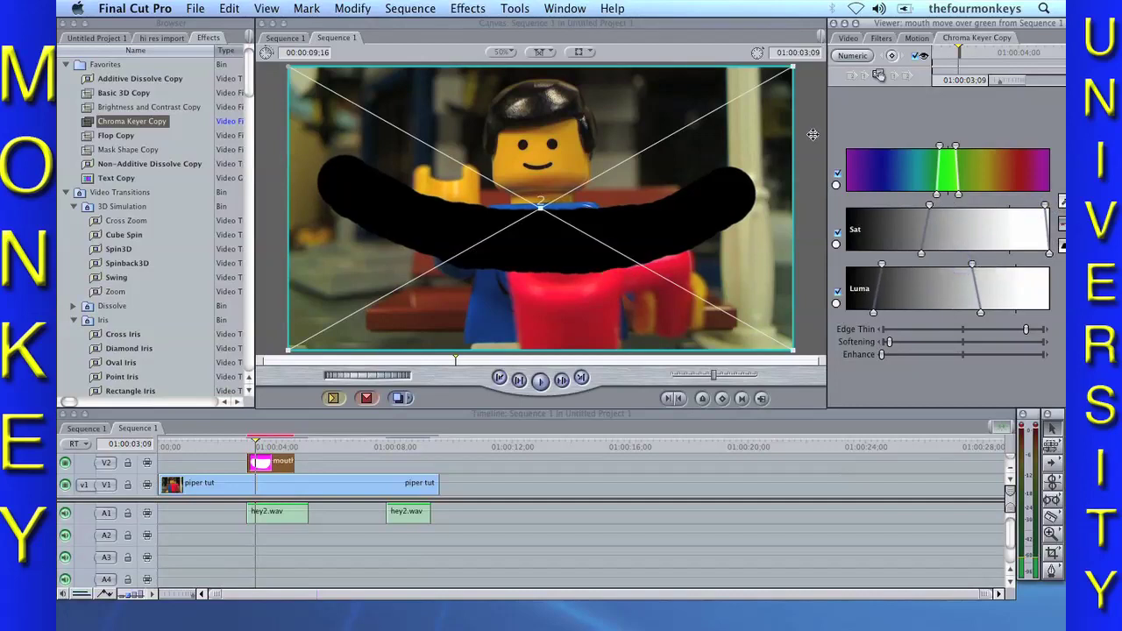
Step: Scale the keyed mouth down, move it over the Lego figure's printed mouth, and rotate and resize it to match
{"action": "left_click_drag", "start_coordinate": [793, 70], "coordinate": [541, 177]}
{"action": "key", "text": "super+equal"}
{"action": "key", "text": "super+equal"}
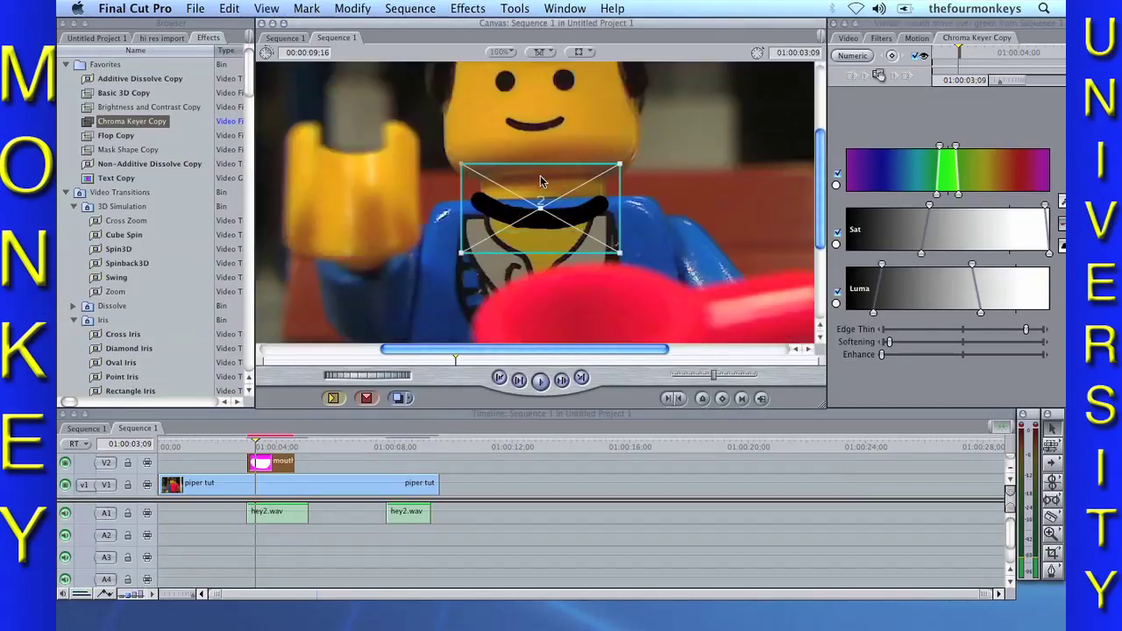
{"action": "left_click_drag", "start_coordinate": [823, 133], "coordinate": [822, 157]}
{"action": "left_click_drag", "start_coordinate": [536, 298], "coordinate": [533, 136]}
{"action": "left_click_drag", "start_coordinate": [700, 262], "coordinate": [580, 154]}
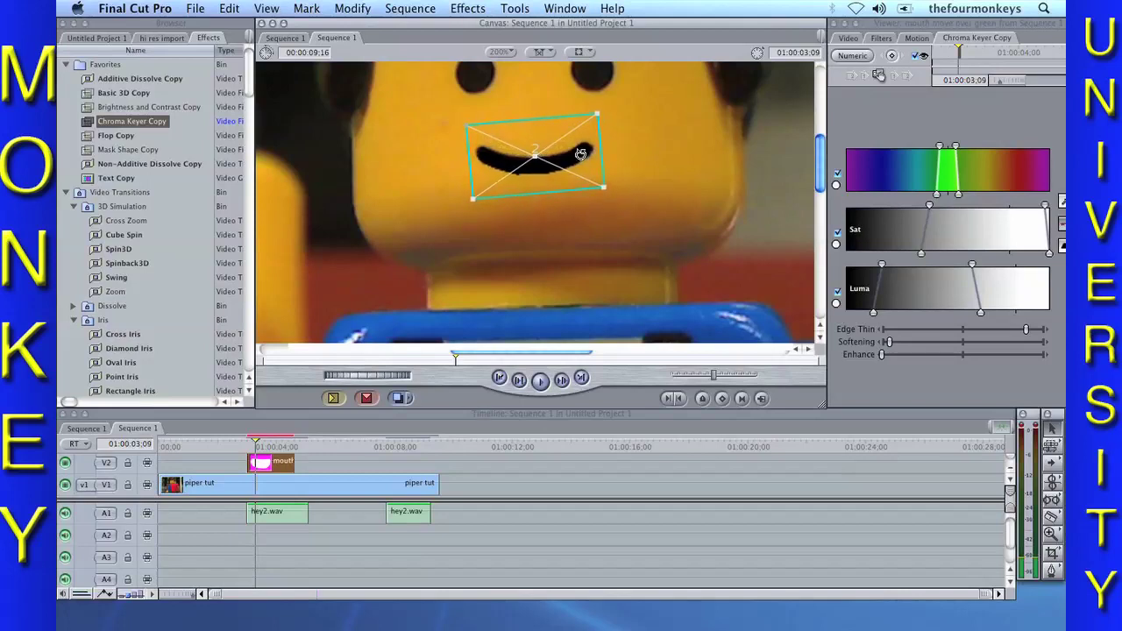
{"action": "left_click_drag", "start_coordinate": [602, 191], "coordinate": [580, 169]}
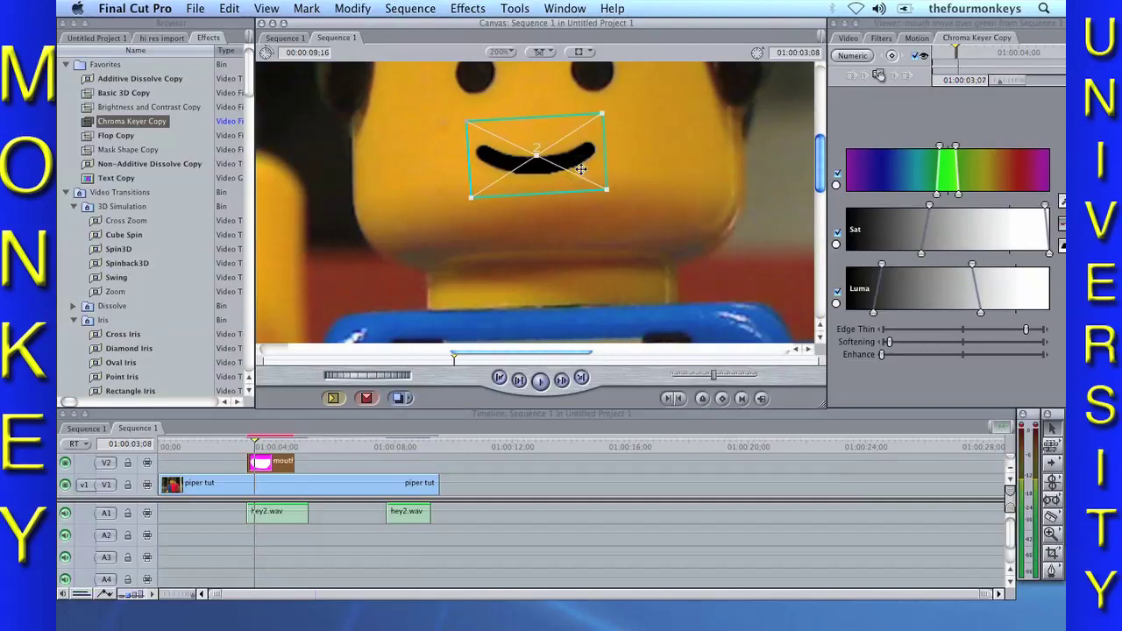
Step: Compare the overlaid mouth with the figure's printed mouth frame by frame from 01:00:03;09 back to 01:00:02;26 and forward again
{"action": "key", "text": "Left"}
{"action": "key", "text": "Left"}
{"action": "key", "text": "Left"}
{"action": "key", "text": "Left"}
{"action": "key", "text": "Left"}
{"action": "key", "text": "Left"}
{"action": "key", "text": "Left"}
{"action": "key", "text": "Left"}
{"action": "key", "text": "Left"}
{"action": "key", "text": "Left"}
{"action": "key", "text": "Left"}
{"action": "key", "text": "Left"}
{"action": "key", "text": "Left"}
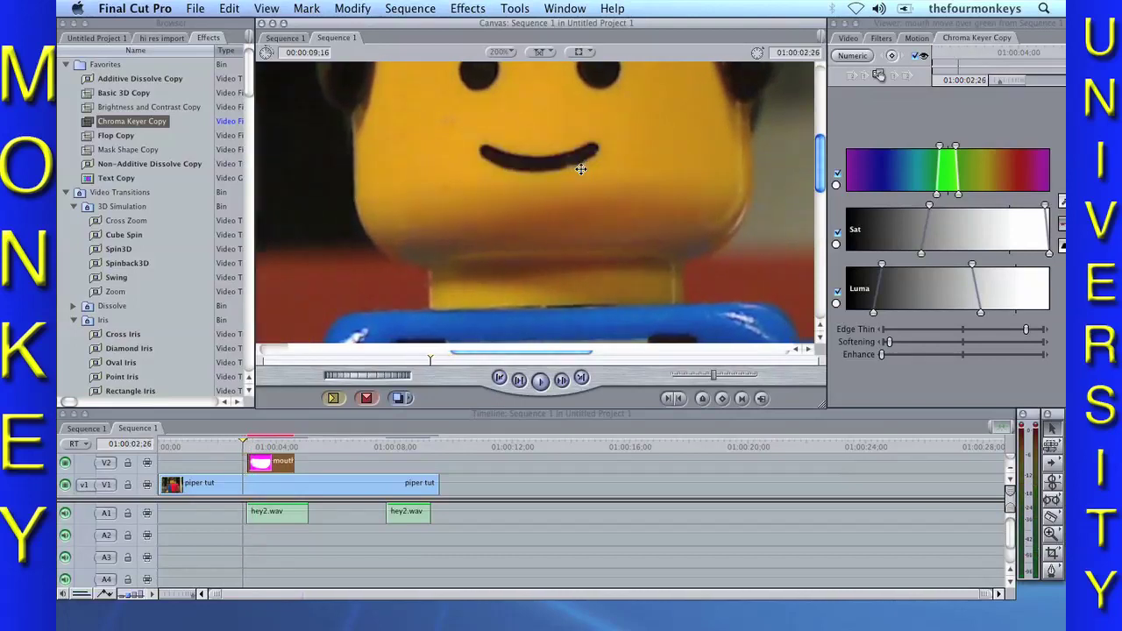
{"action": "key", "text": "Right"}
{"action": "key", "text": "Right"}
{"action": "key", "text": "Right"}
{"action": "key", "text": "Right"}
{"action": "key", "text": "Right"}
{"action": "key", "text": "Right"}
{"action": "key", "text": "Right"}
{"action": "key", "text": "Right"}
{"action": "key", "text": "Right"}
{"action": "key", "text": "Right"}
{"action": "key", "text": "Right"}
{"action": "key", "text": "Right"}
{"action": "key", "text": "Right"}
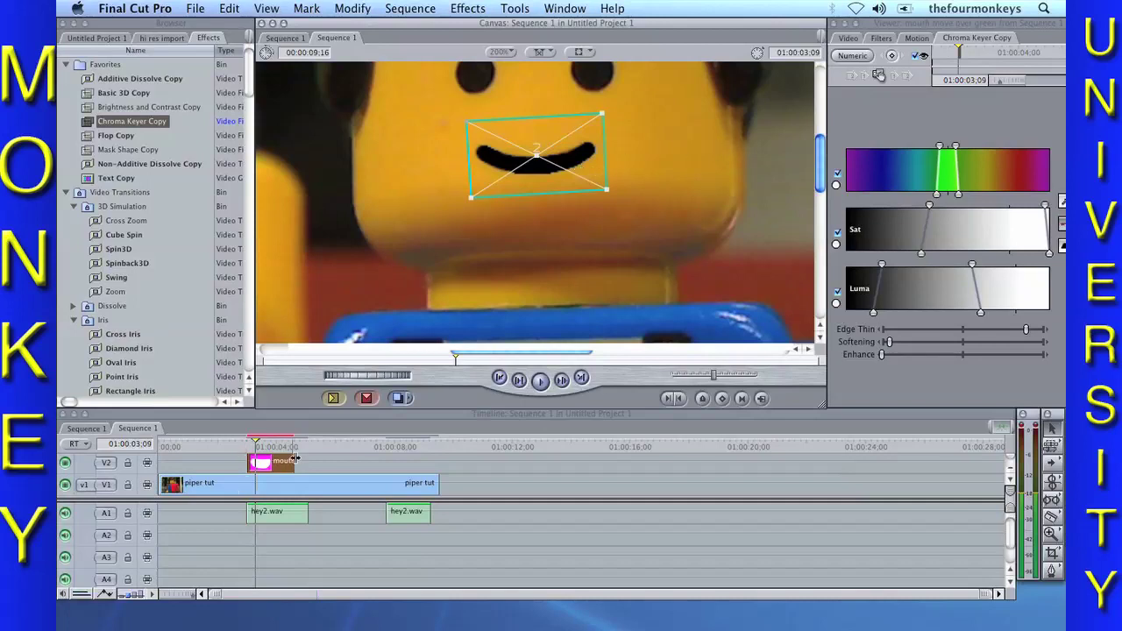
Step: Trim the mouth clip's end to 01:00:03;09 and paste a copy of it on V2 at about 01:00:03;24
{"action": "left_click_drag", "start_coordinate": [296, 459], "coordinate": [259, 469]}
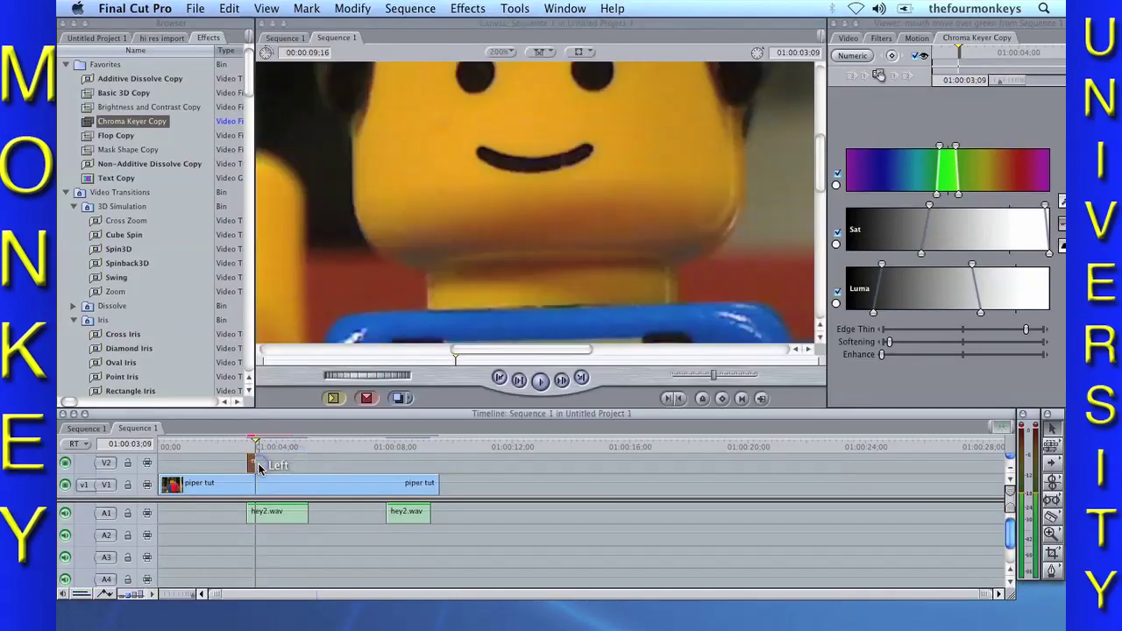
{"action": "key", "text": "Right"}
{"action": "key", "text": "Right"}
{"action": "key", "text": "Right"}
{"action": "key", "text": "Right"}
{"action": "key", "text": "Right"}
{"action": "key", "text": "Right"}
{"action": "key", "text": "Right"}
{"action": "key", "text": "Right"}
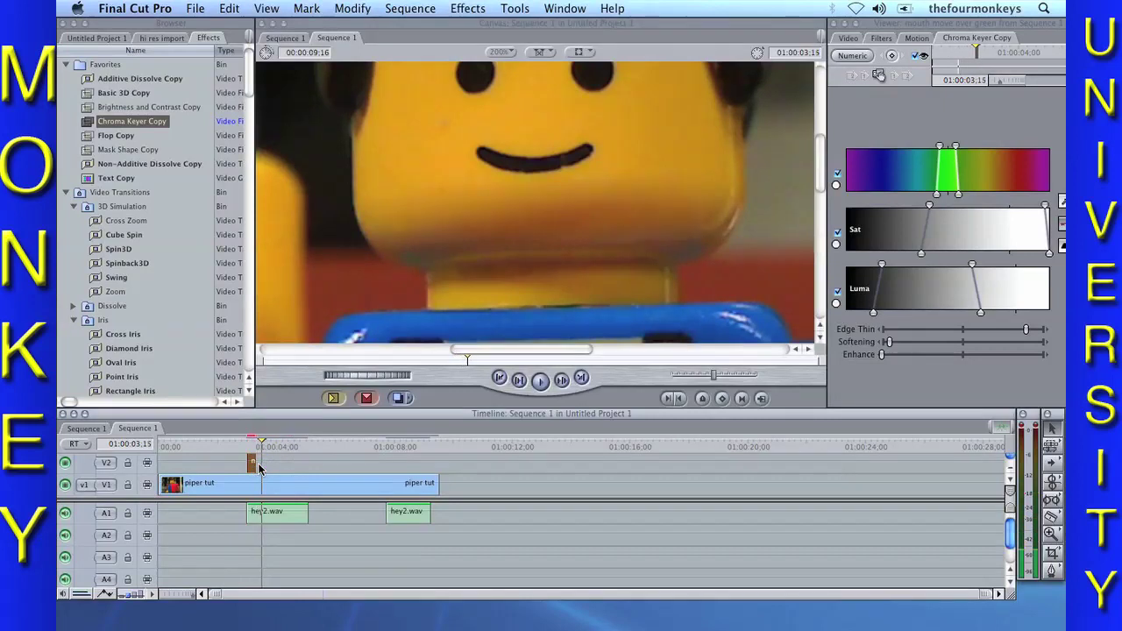
{"action": "key", "text": "Right"}
{"action": "key", "text": "Right"}
{"action": "key", "text": "Right"}
{"action": "key", "text": "Right"}
{"action": "key", "text": "Right"}
{"action": "key", "text": "Right"}
{"action": "key", "text": "Right"}
{"action": "key", "text": "Right"}
{"action": "key", "text": "Right"}
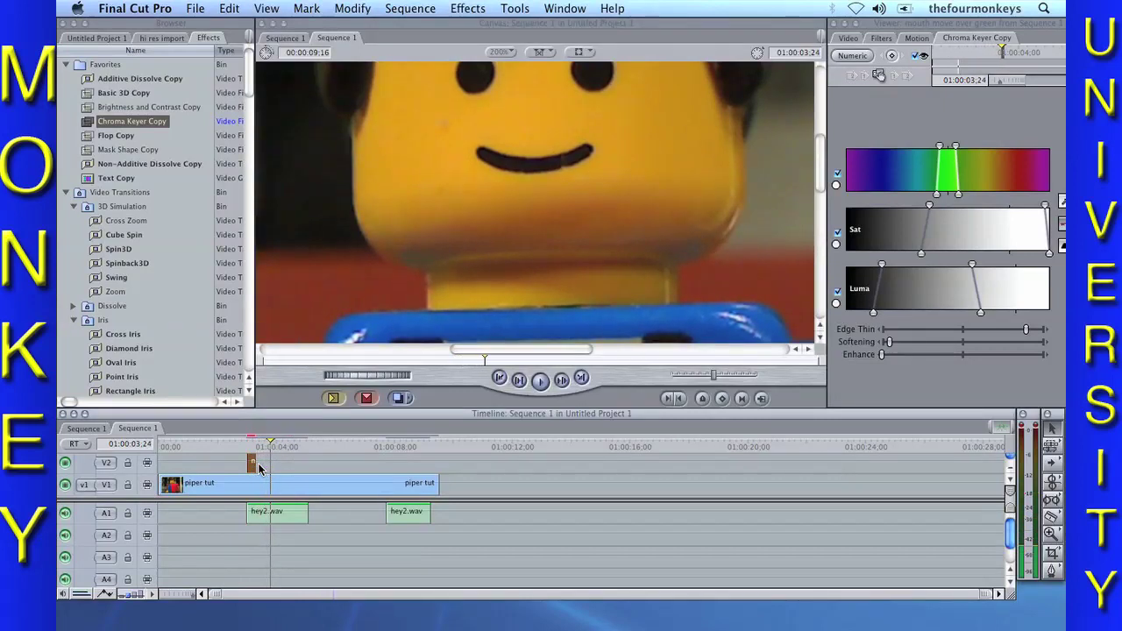
{"action": "key", "text": "Left"}
{"action": "key", "text": "super+v"}
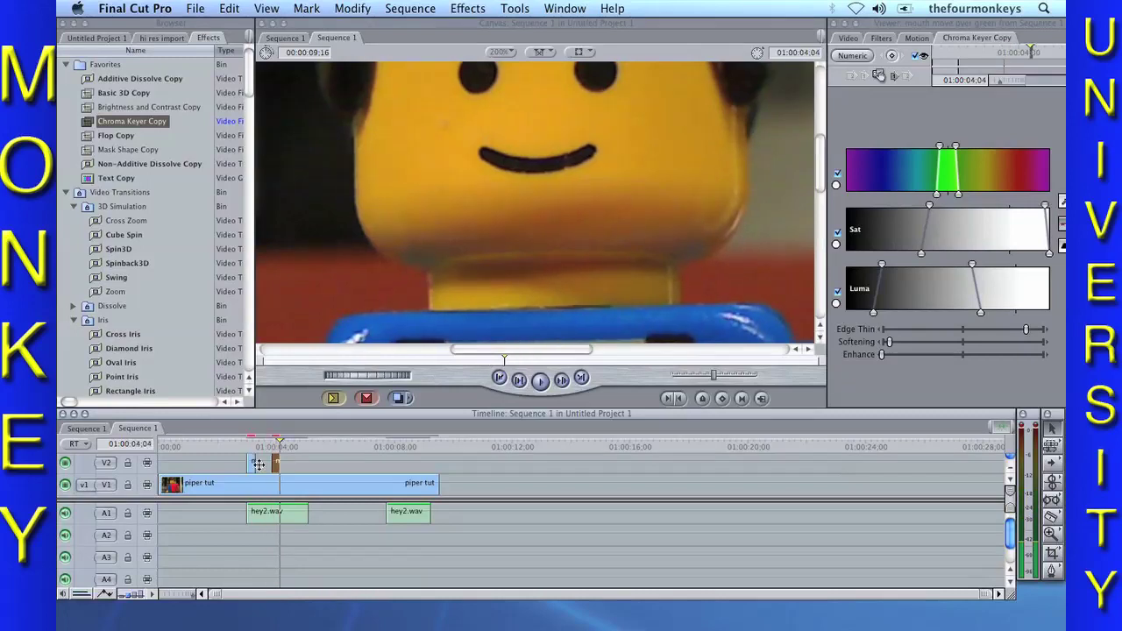
Step: Check the pasted mouth piece frame by frame and extend its end to 01:00:04;13
{"action": "key", "text": "Left"}
{"action": "key", "text": "Left"}
{"action": "key", "text": "Left"}
{"action": "key", "text": "Left"}
{"action": "key", "text": "Left"}
{"action": "key", "text": "Left"}
{"action": "key", "text": "Left"}
{"action": "key", "text": "Left"}
{"action": "key", "text": "Left"}
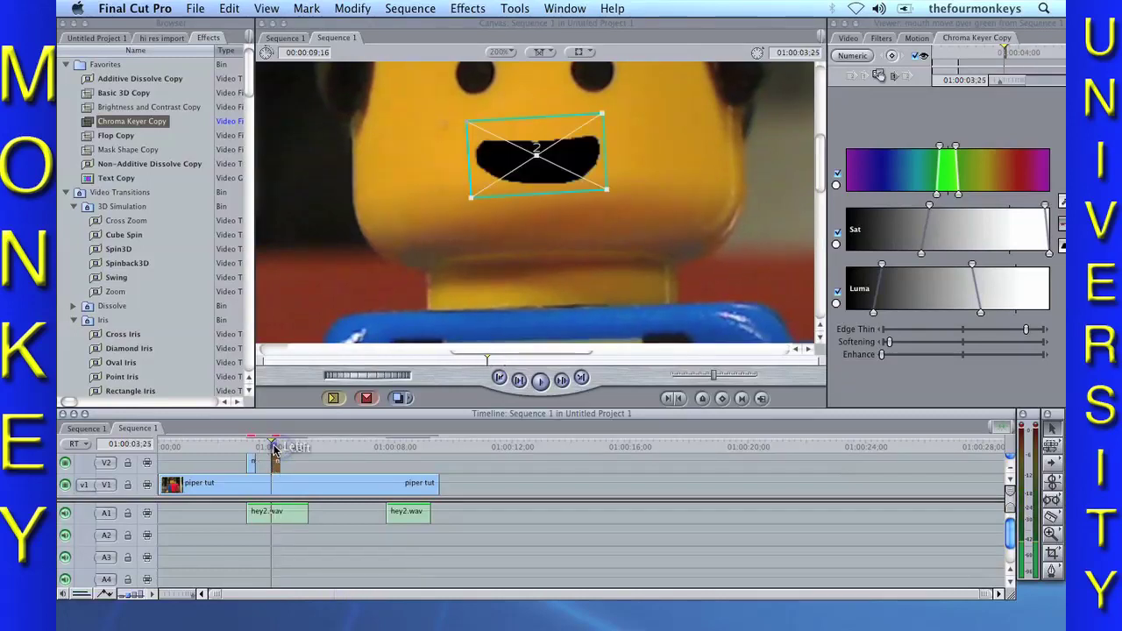
{"action": "key", "text": "Right"}
{"action": "key", "text": "Right"}
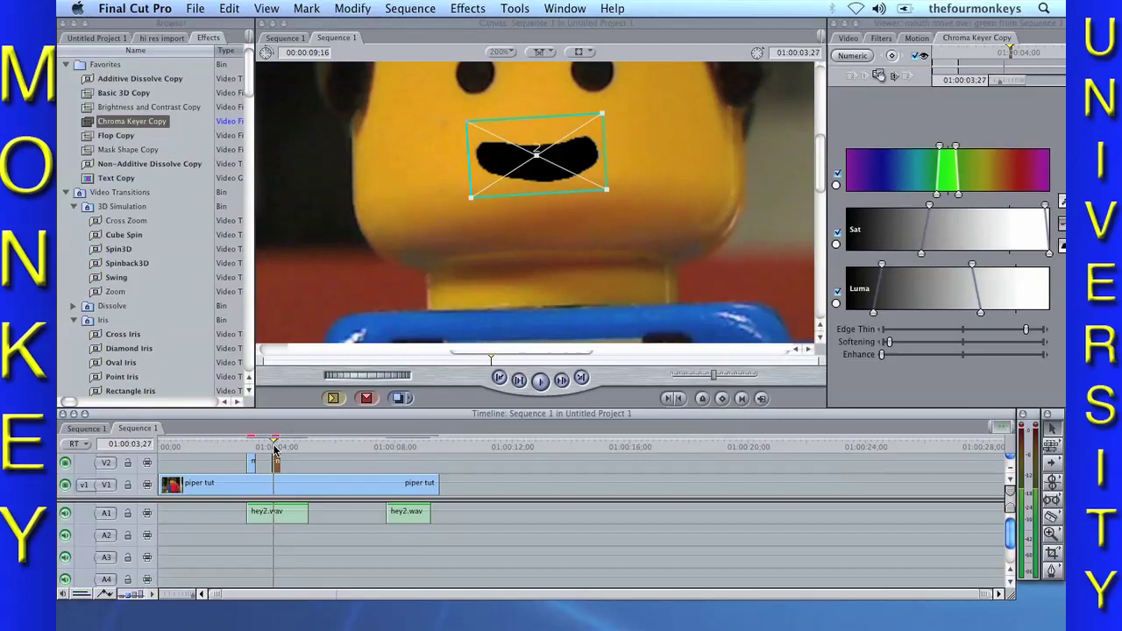
{"action": "key", "text": "Right"}
{"action": "key", "text": "Right"}
{"action": "key", "text": "Right"}
{"action": "key", "text": "Right"}
{"action": "key", "text": "Right"}
{"action": "key", "text": "Right"}
{"action": "key", "text": "Right"}
{"action": "key", "text": "Right"}
{"action": "key", "text": "Right"}
{"action": "key", "text": "Right"}
{"action": "key", "text": "Right"}
{"action": "key", "text": "Right"}
{"action": "key", "text": "Right"}
{"action": "key", "text": "Right"}
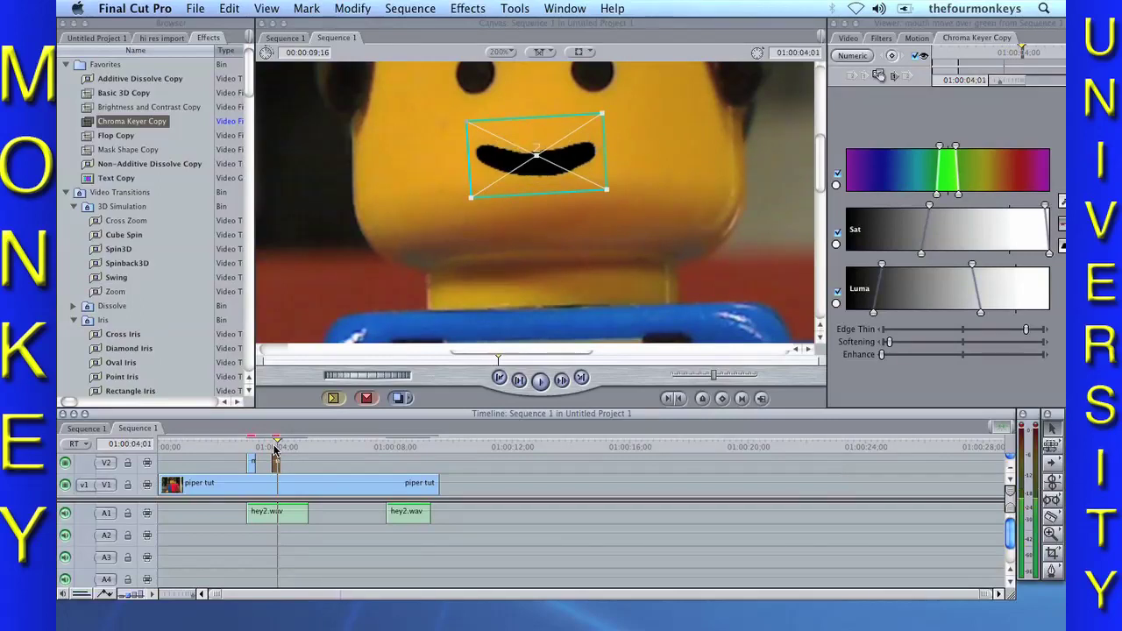
{"action": "key", "text": "Right"}
{"action": "key", "text": "Right"}
{"action": "key", "text": "Right"}
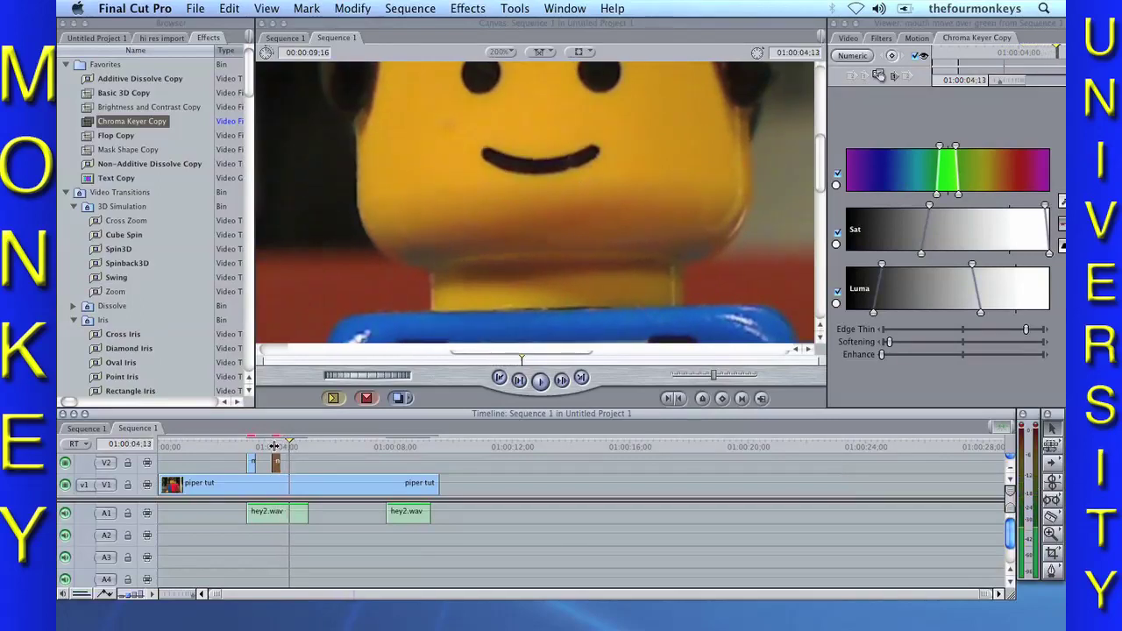
{"action": "left_click_drag", "start_coordinate": [281, 471], "coordinate": [272, 448]}
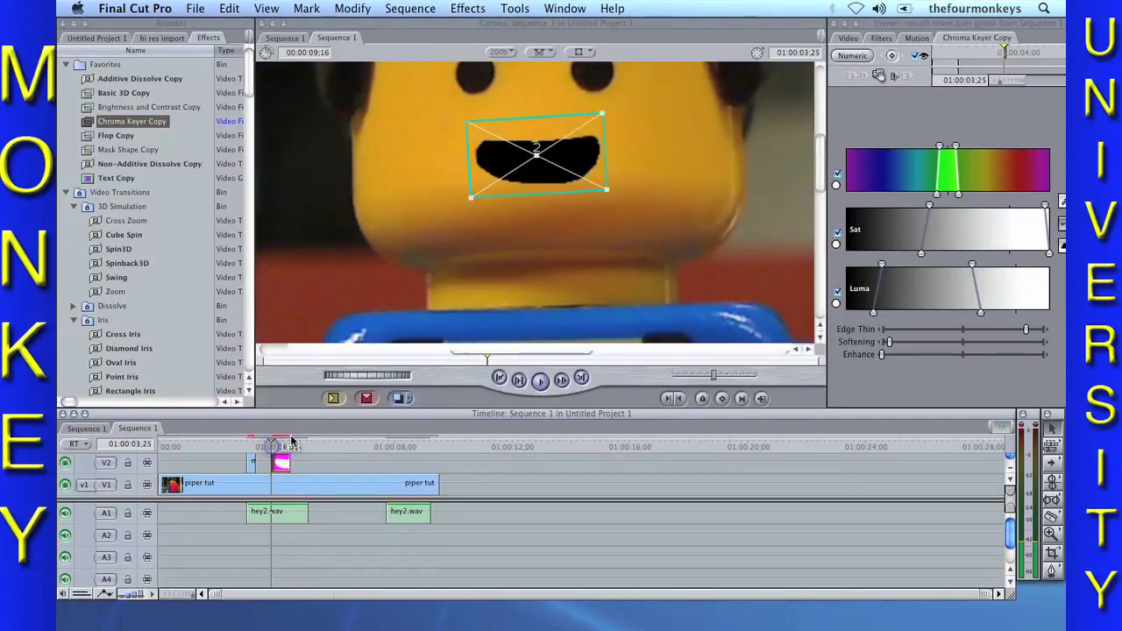
Step: Select the first mouth piece on V2 and add a motion keyframe to it at 01:00:03;03
{"action": "left_click", "coordinate": [245, 445]}
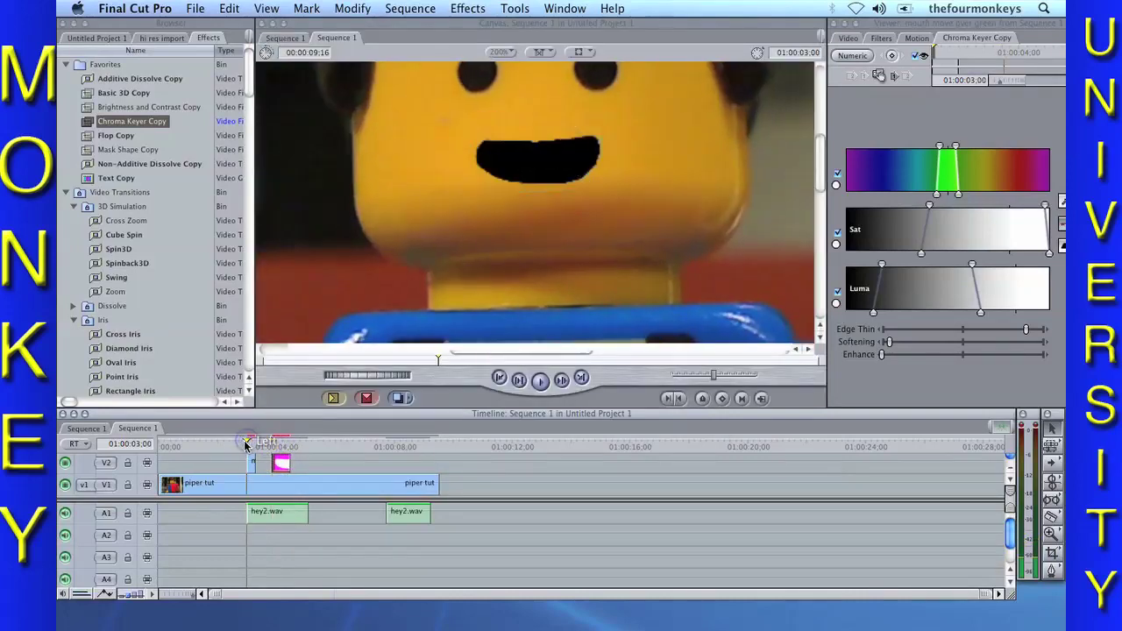
{"action": "left_click", "coordinate": [252, 463]}
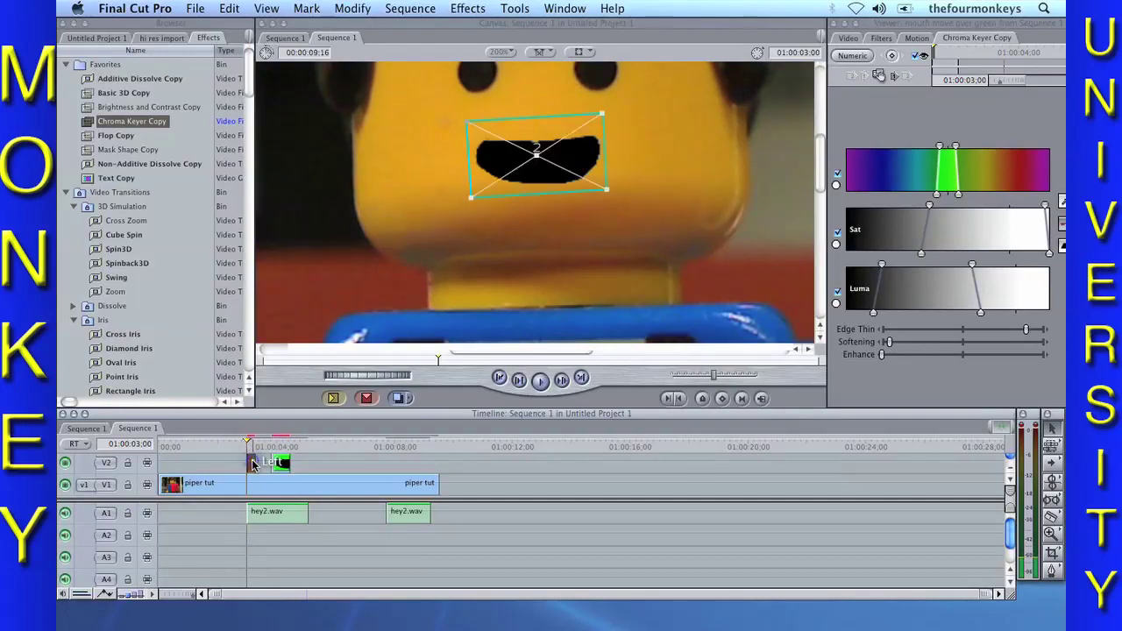
{"action": "key", "text": "Right"}
{"action": "key", "text": "Right"}
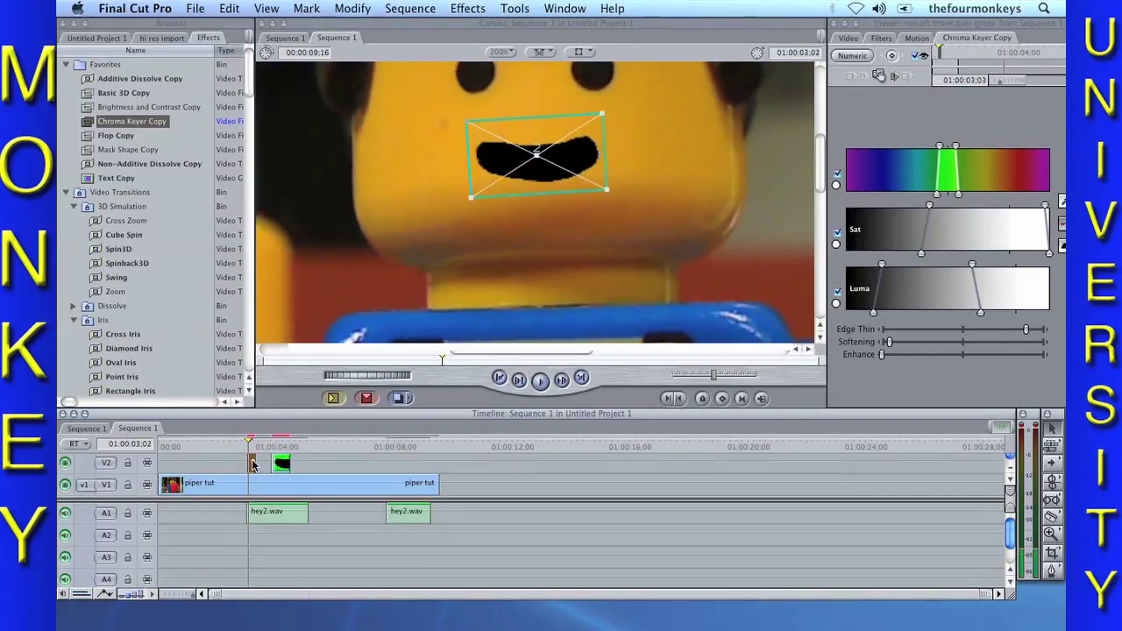
{"action": "key", "text": "Right"}
{"action": "key", "text": "Right"}
{"action": "key", "text": "Left"}
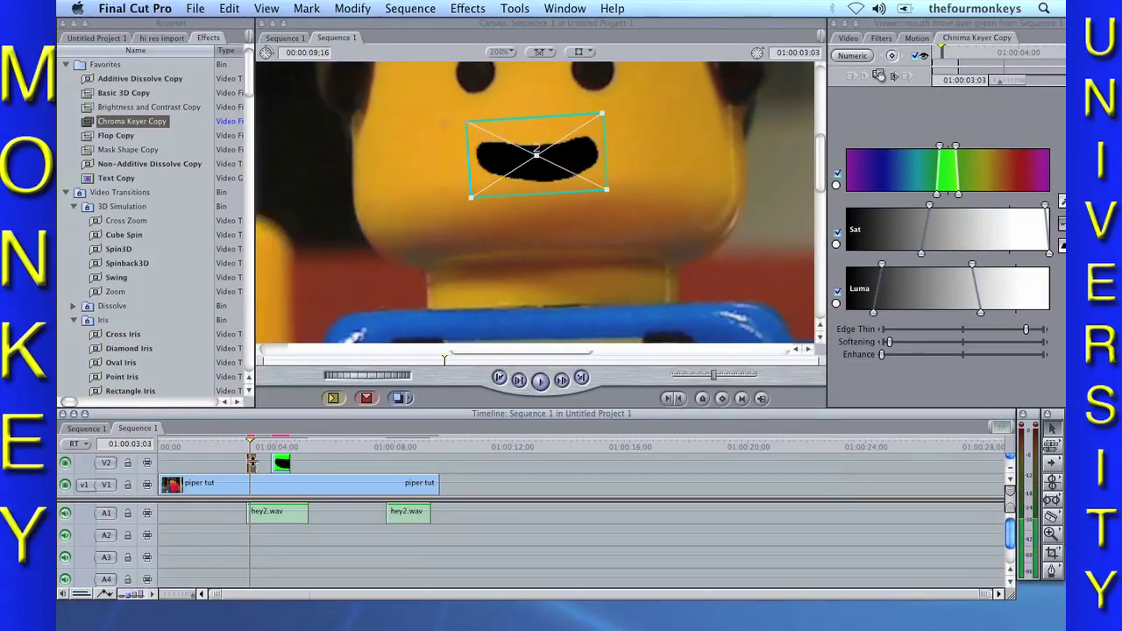
{"action": "left_click", "coordinate": [724, 399]}
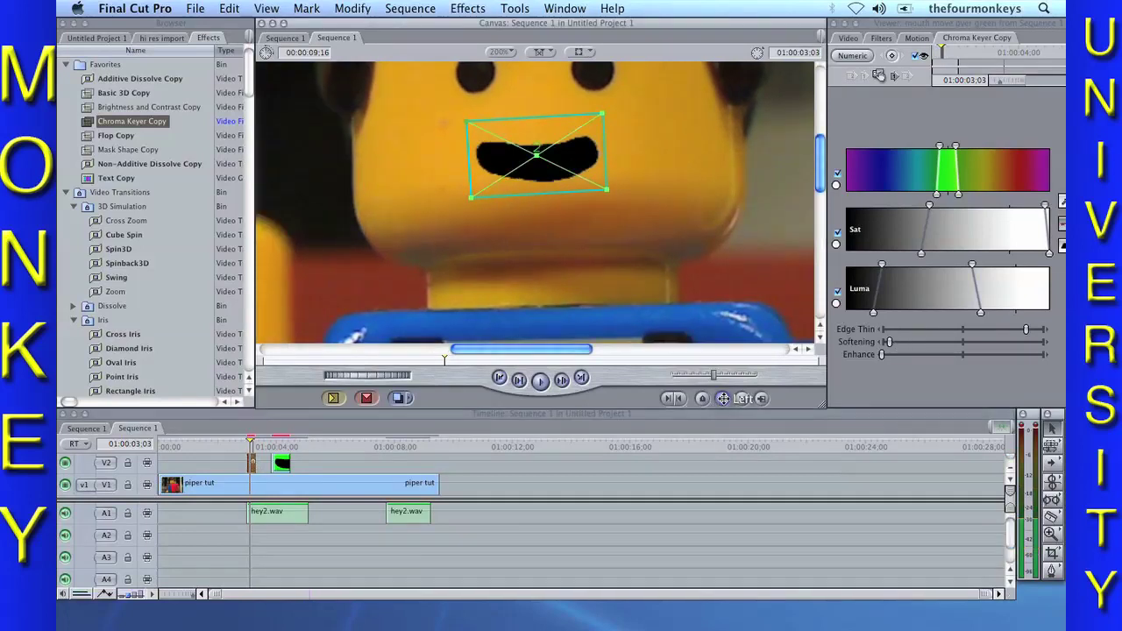
Step: Reposition the overlaid mouth at 01:00:03;04 to follow the figure's head movement
{"action": "key", "text": "Right"}
{"action": "left_click", "coordinate": [579, 145]}
{"action": "left_click_drag", "start_coordinate": [578, 141], "coordinate": [581, 144]}
{"action": "left_click", "coordinate": [581, 144]}
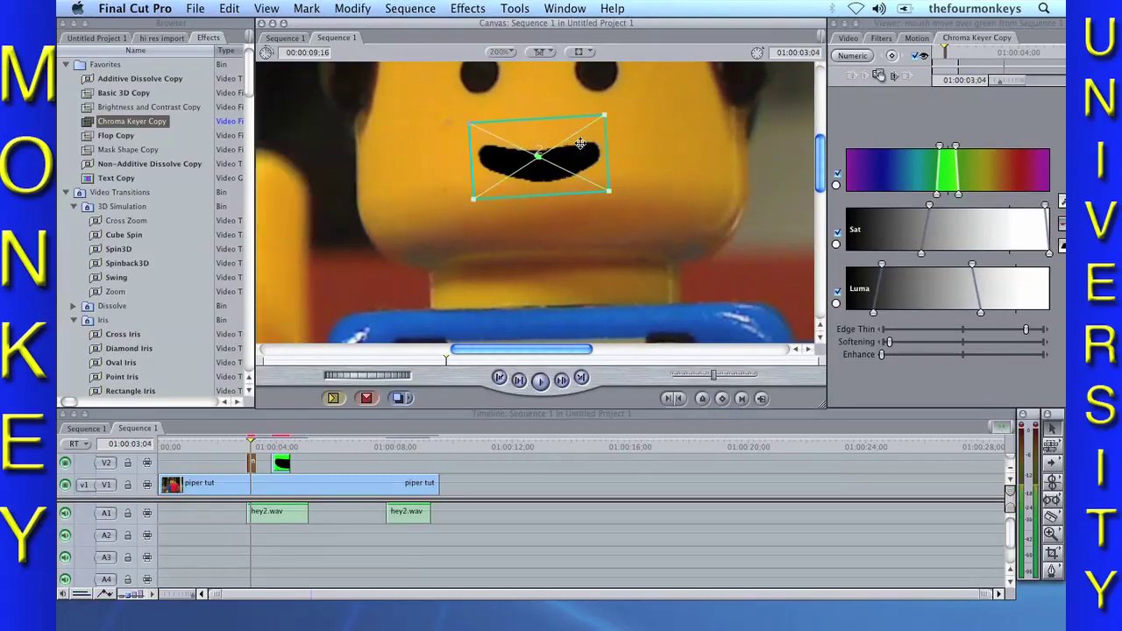
Step: Shift the overlaid mouth at 01:00:03;06 back over the figure's printed mouth
{"action": "key", "text": "Right"}
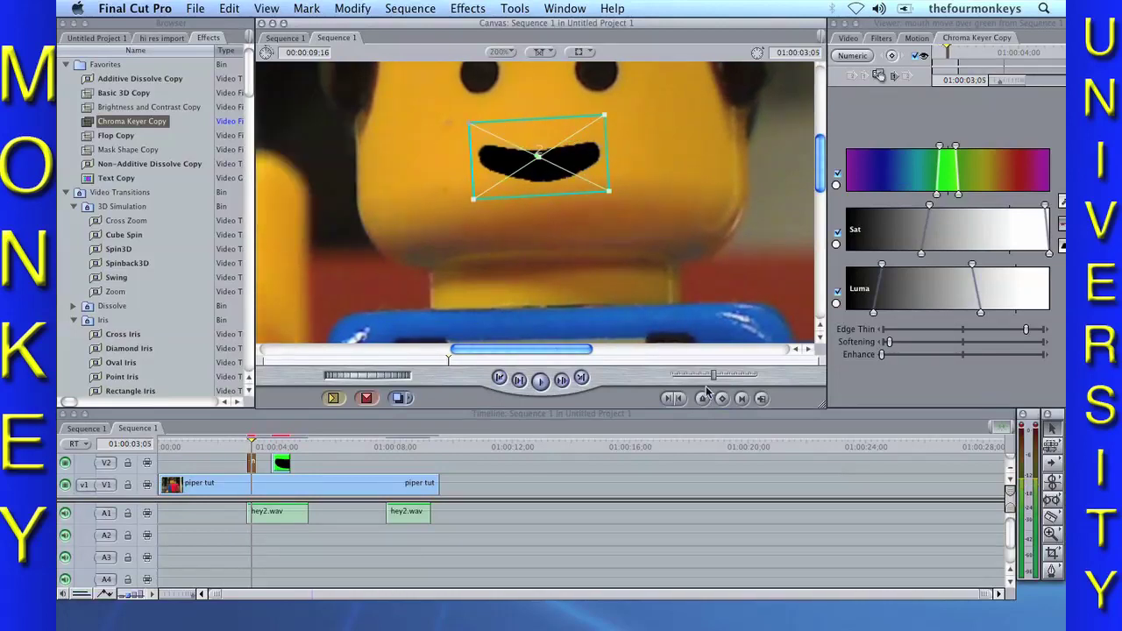
{"action": "key", "text": "Right"}
{"action": "left_click_drag", "start_coordinate": [590, 173], "coordinate": [581, 166]}
{"action": "left_click", "coordinate": [582, 166]}
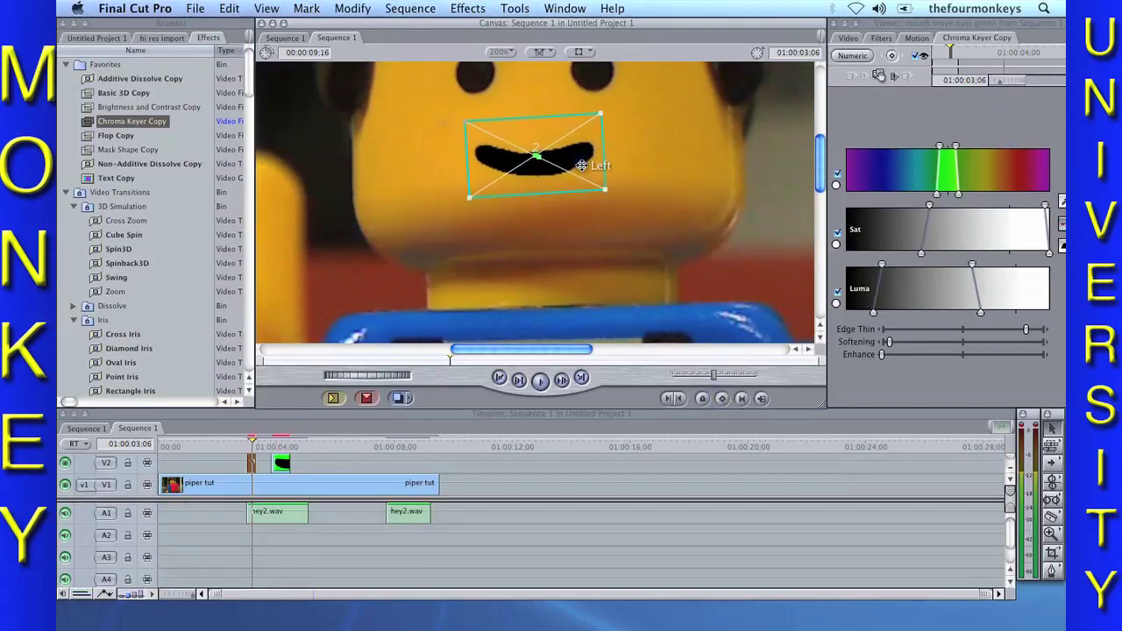
Step: Check the alignment of the first mouth piece on V2 frame by frame from 01:00:03;06 past its end
{"action": "key", "text": "Right"}
{"action": "key", "text": "Right"}
{"action": "key", "text": "Right"}
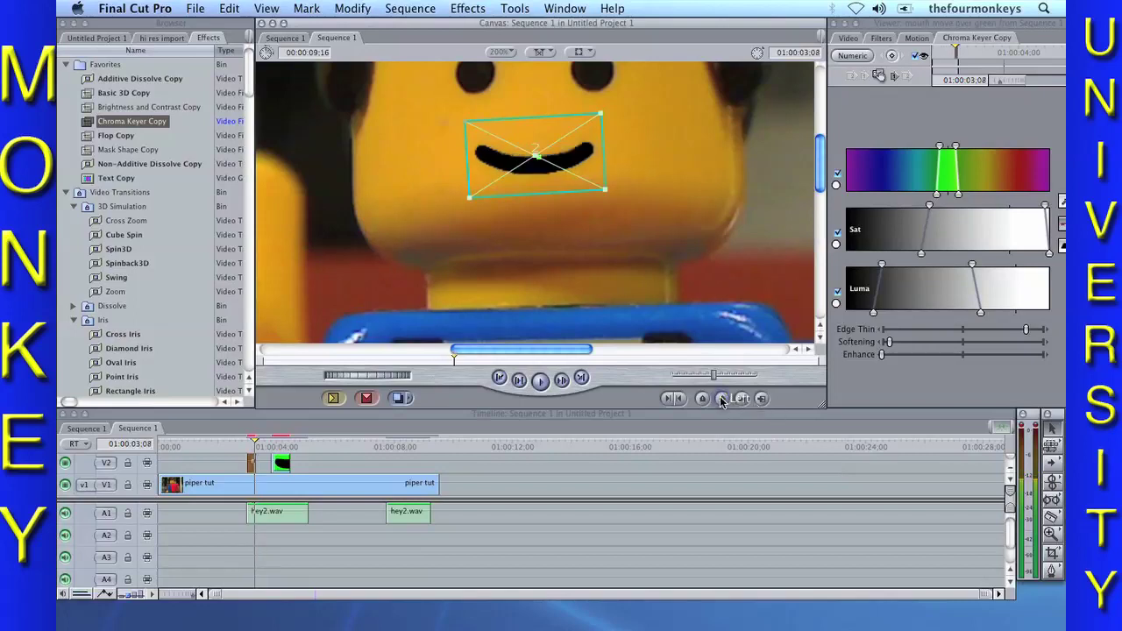
{"action": "key", "text": "Right"}
{"action": "key", "text": "Right"}
{"action": "key", "text": "Right"}
{"action": "key", "text": "Right"}
{"action": "key", "text": "Right"}
{"action": "key", "text": "Right"}
{"action": "key", "text": "Right"}
{"action": "key", "text": "Right"}
{"action": "key", "text": "Right"}
{"action": "key", "text": "Right"}
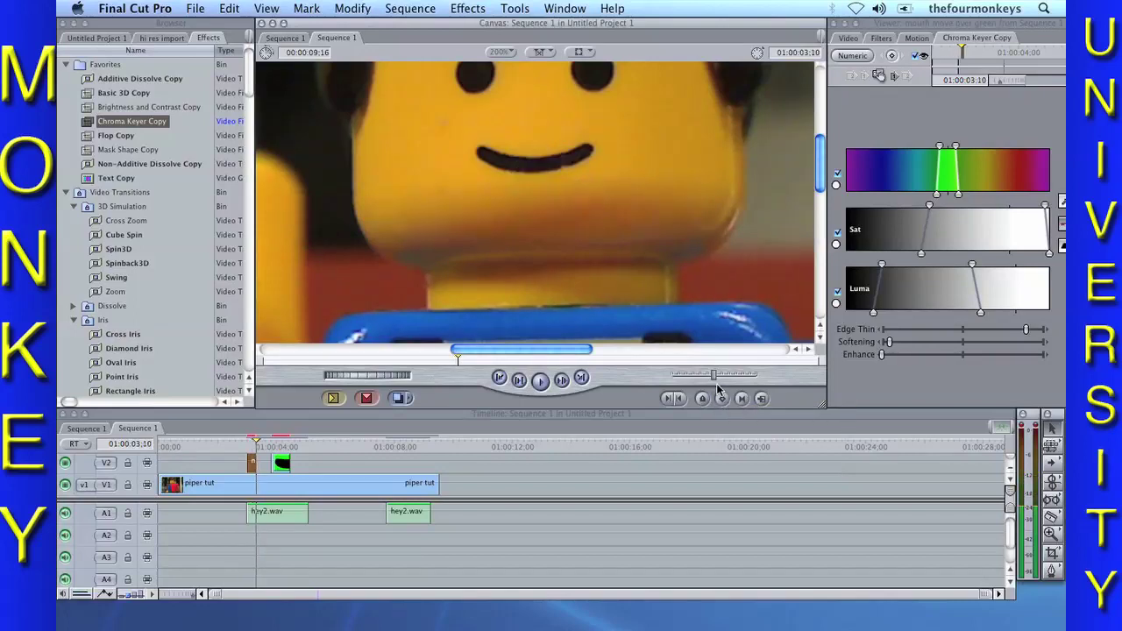
Step: Select the second mouth piece on V2 and add a motion keyframe to it at 01:00:03;25
{"action": "key", "text": "Right"}
{"action": "key", "text": "Right"}
{"action": "key", "text": "Right"}
{"action": "key", "text": "Right"}
{"action": "key", "text": "Right"}
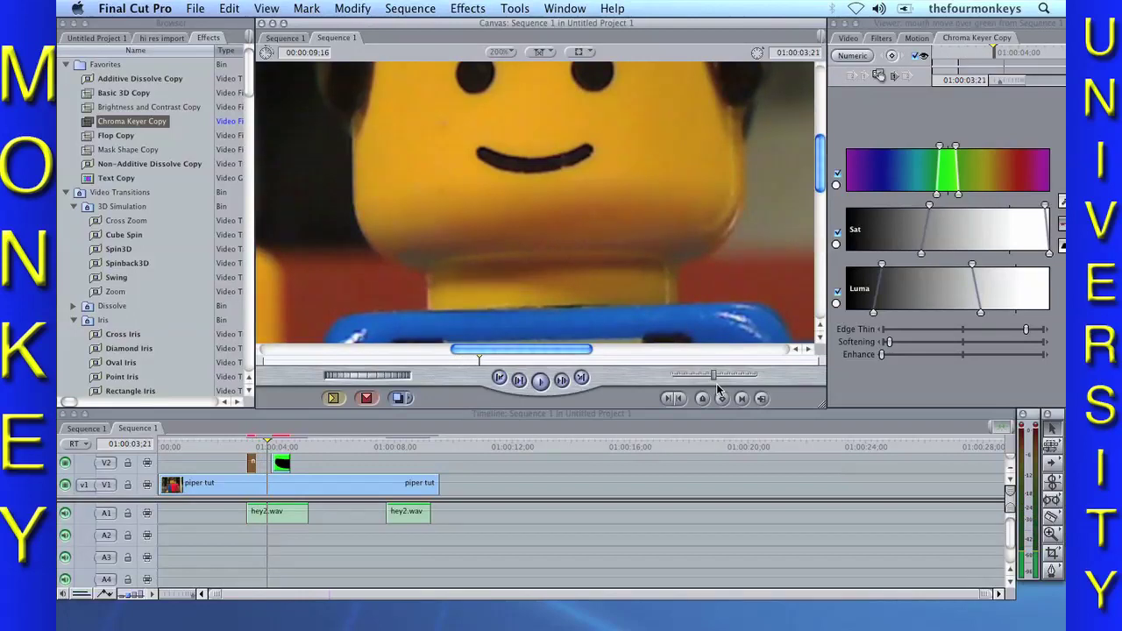
{"action": "key", "text": "Right"}
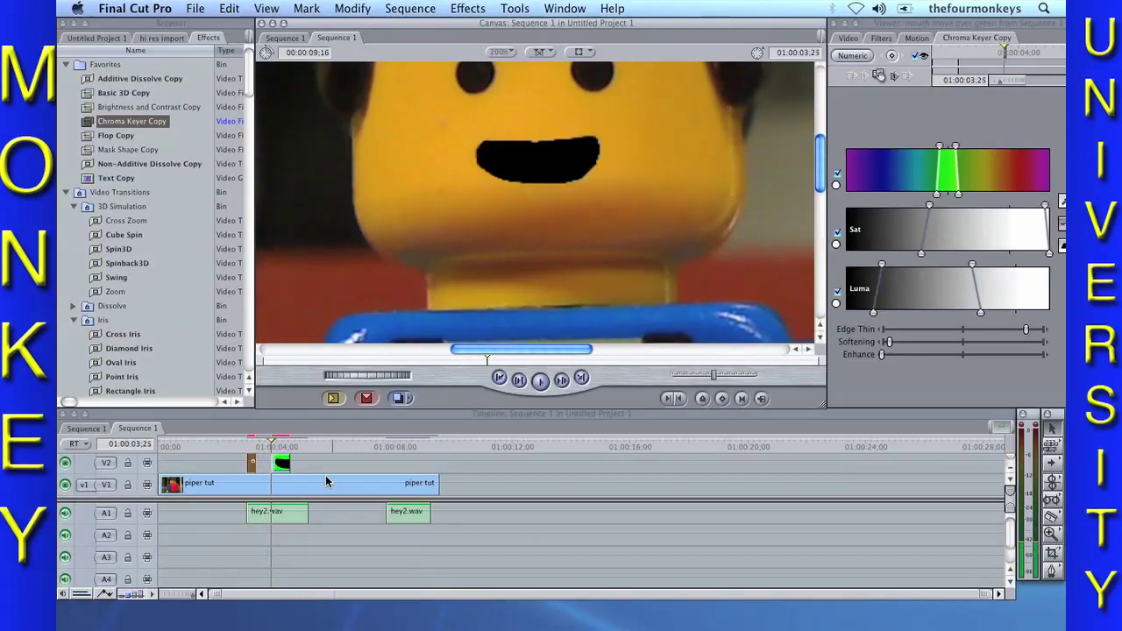
{"action": "left_click", "coordinate": [287, 464]}
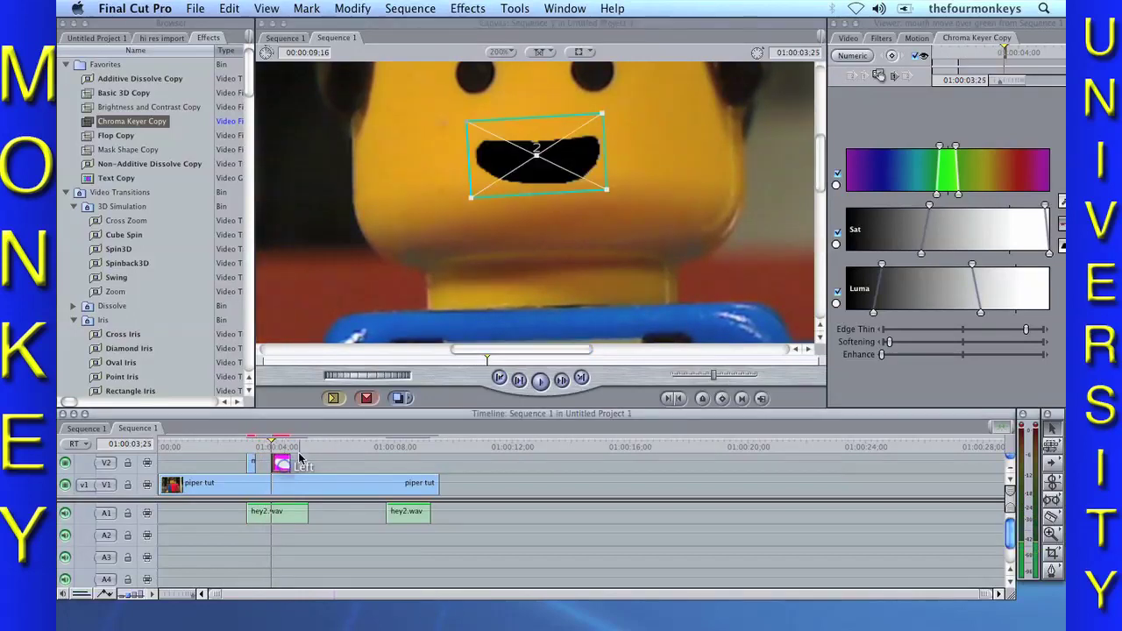
{"action": "left_click", "coordinate": [723, 400]}
Step: Examine the second mouth piece frame by frame up to 01:00:04;06 for the point where the figure's head moves
{"action": "key", "text": "Right"}
{"action": "key", "text": "Right"}
{"action": "key", "text": "Right"}
{"action": "key", "text": "Right"}
{"action": "key", "text": "Right"}
{"action": "key", "text": "Right"}
{"action": "key", "text": "Right"}
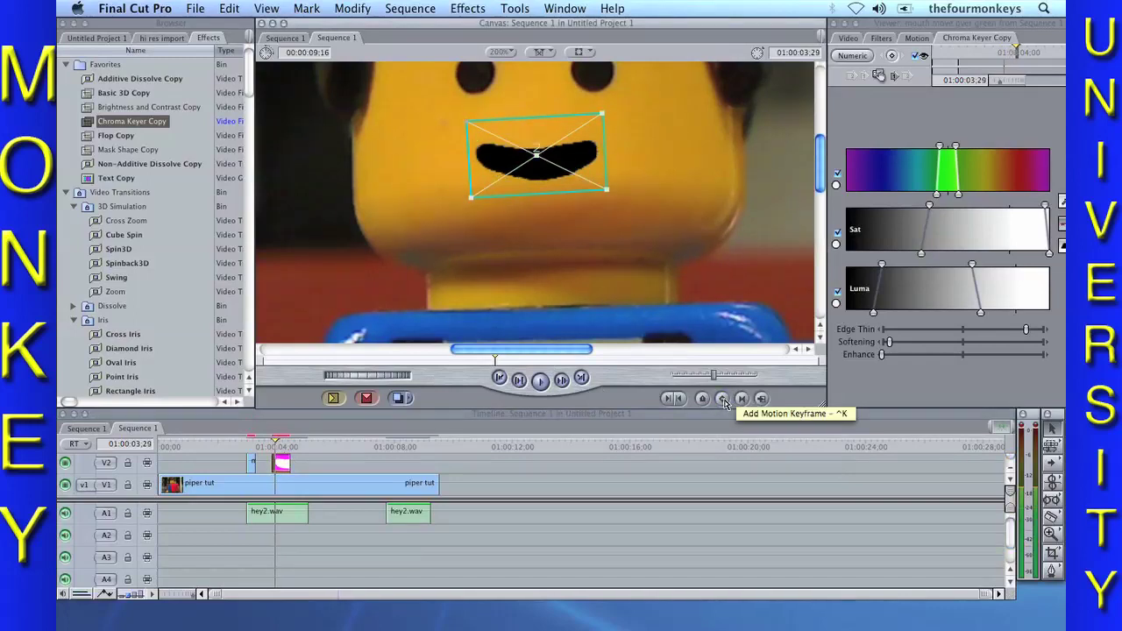
{"action": "key", "text": "Right"}
{"action": "key", "text": "Right"}
{"action": "key", "text": "Right"}
{"action": "key", "text": "Right"}
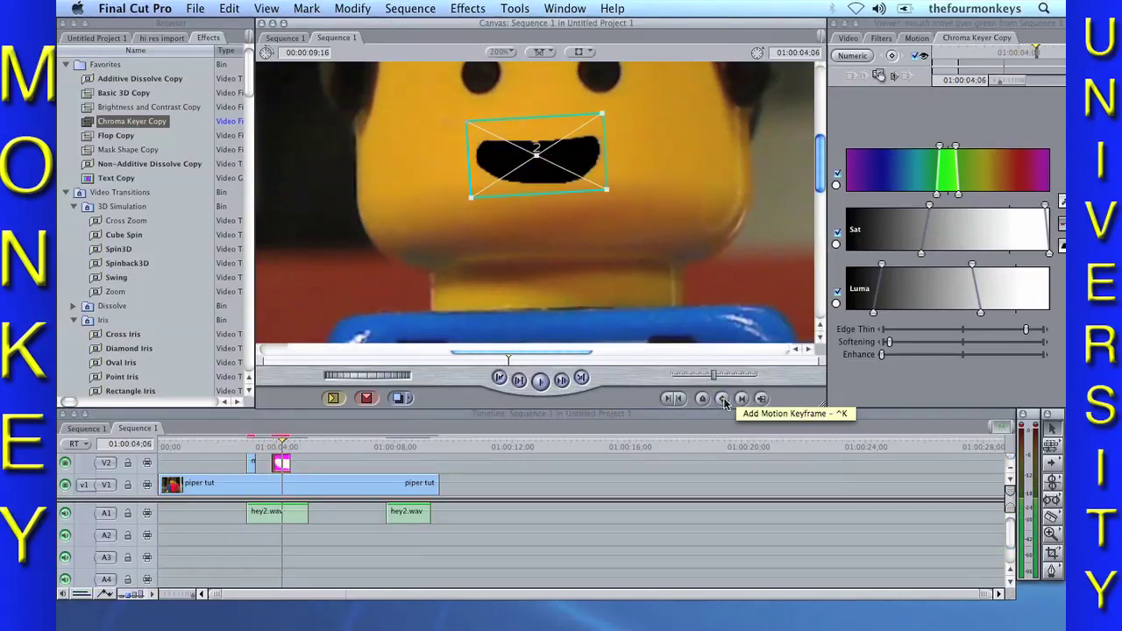
Step: Shift the overlaid mouth slightly at 01:00:04;04 to follow the head movement and add a motion keyframe there
{"action": "key", "text": "Left"}
{"action": "key", "text": "Left"}
{"action": "key", "text": "Left"}
{"action": "key", "text": "Left"}
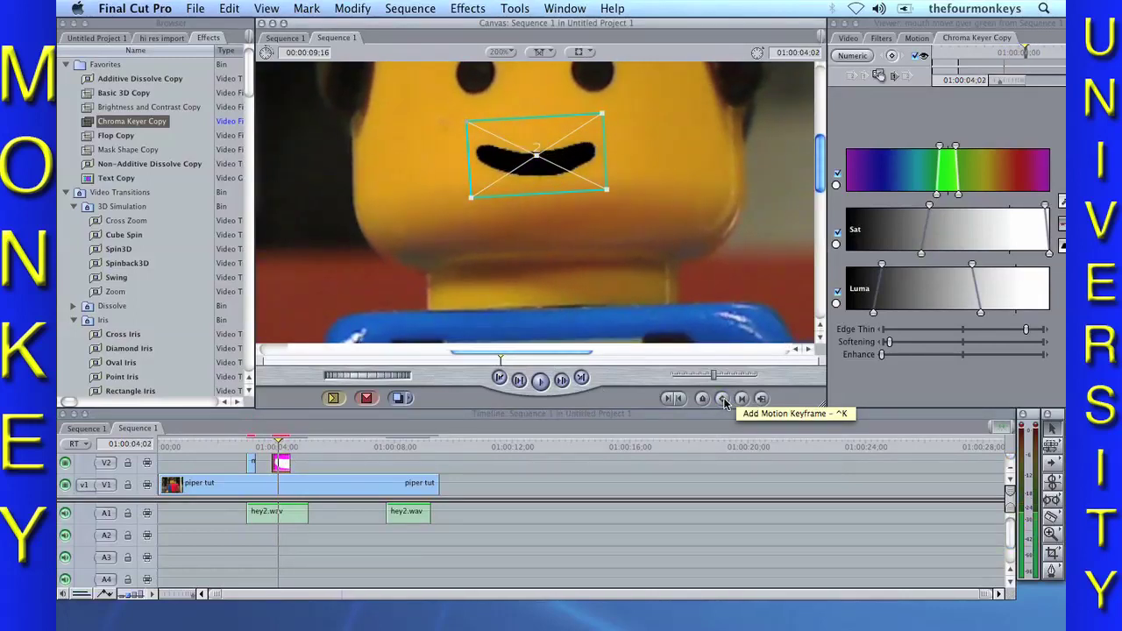
{"action": "key", "text": "Right"}
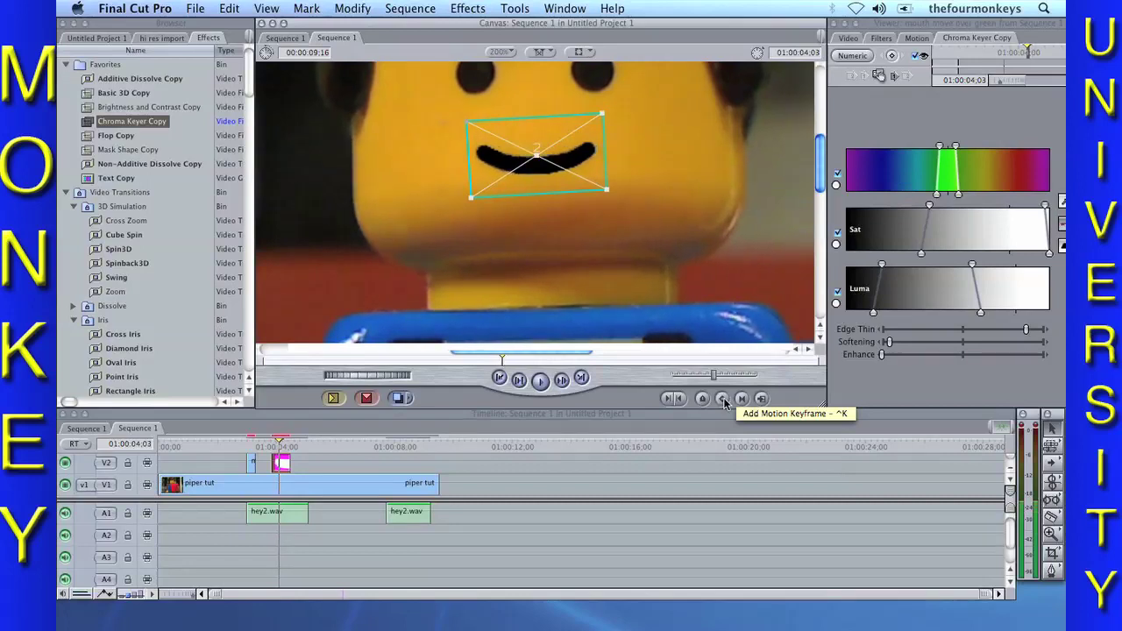
{"action": "key", "text": "Right"}
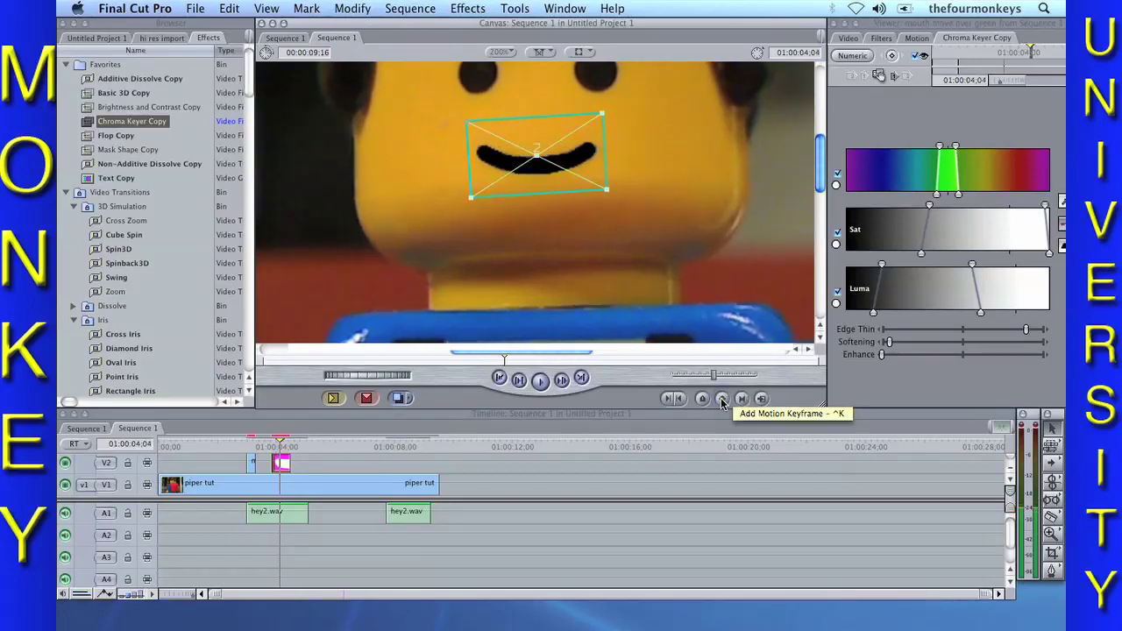
{"action": "key", "text": "Left"}
{"action": "key", "text": "Right"}
{"action": "left_click_drag", "start_coordinate": [513, 138], "coordinate": [515, 139]}
{"action": "key", "text": "Left"}
{"action": "key", "text": "Right"}
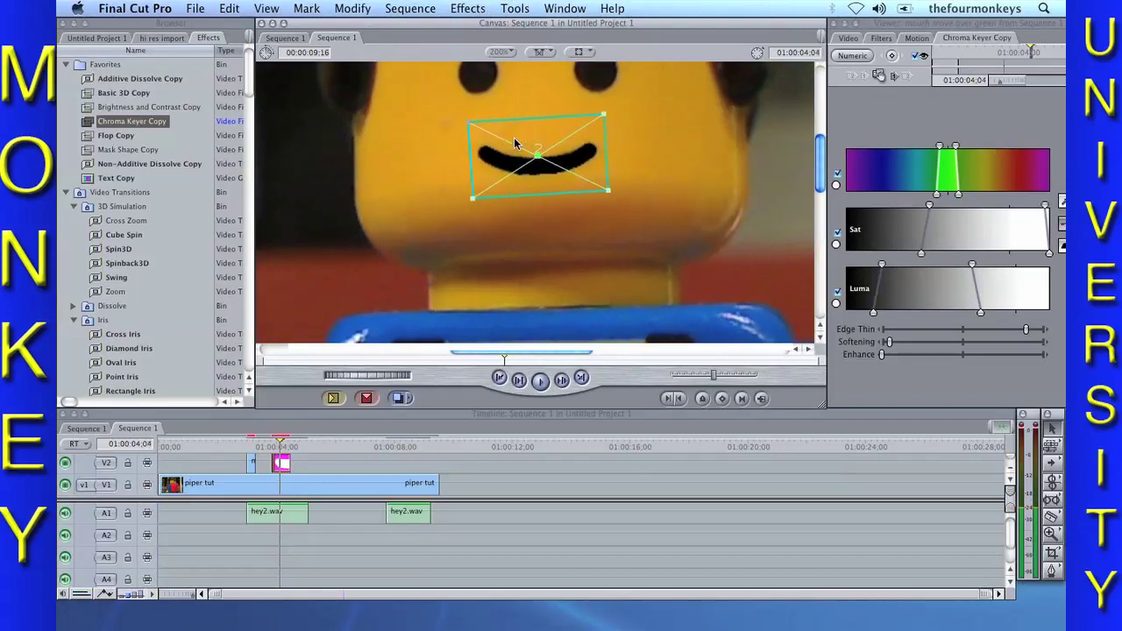
{"action": "left_click", "coordinate": [724, 398]}
Step: Reposition the overlaid mouth at 01:00:04;06 to match the figure's shifted head
{"action": "key", "text": "Right"}
{"action": "key", "text": "Right"}
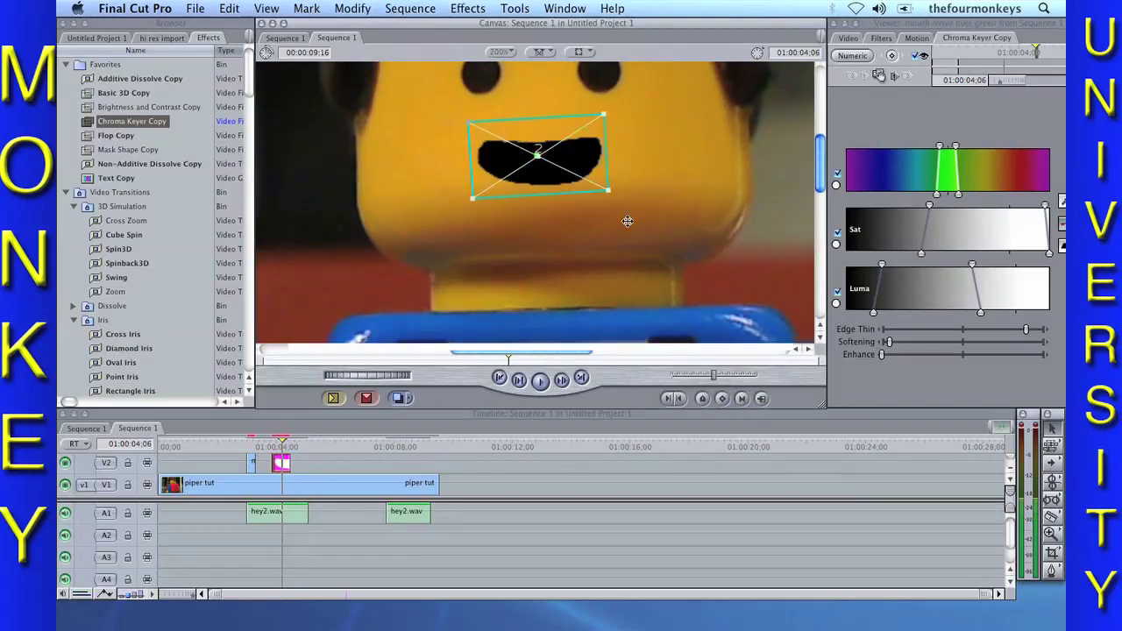
{"action": "key", "text": "Left"}
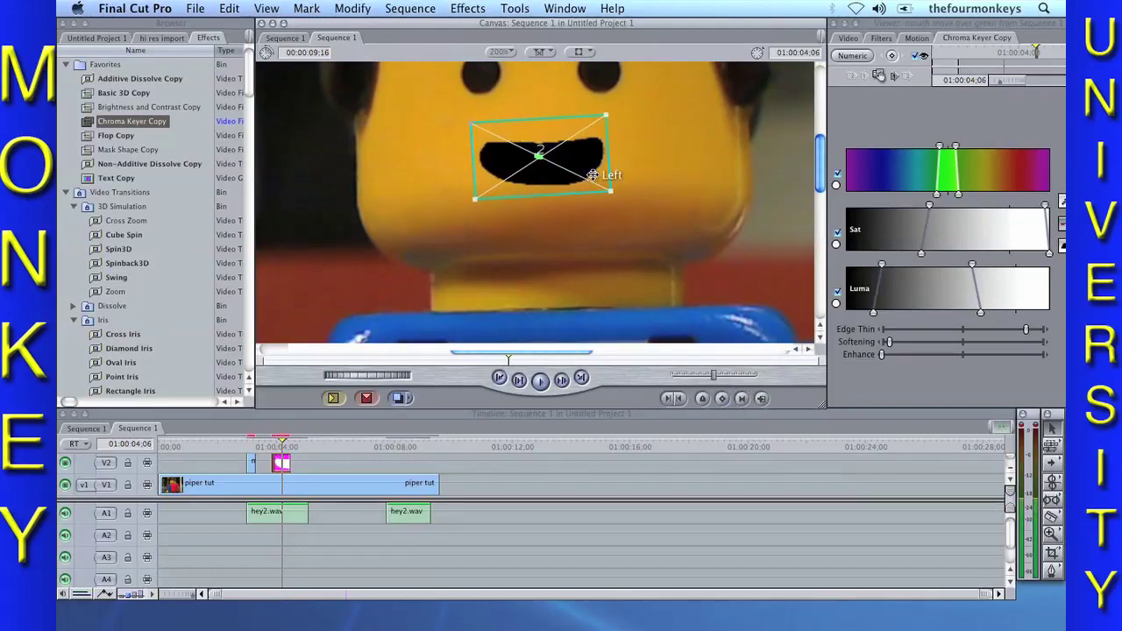
Step: Check the rest of the second mouth piece frame by frame through 01:00:04;19
{"action": "key", "text": "Right"}
{"action": "key", "text": "Right"}
{"action": "key", "text": "Right"}
{"action": "key", "text": "Right"}
{"action": "key", "text": "Right"}
{"action": "key", "text": "Right"}
{"action": "key", "text": "Right"}
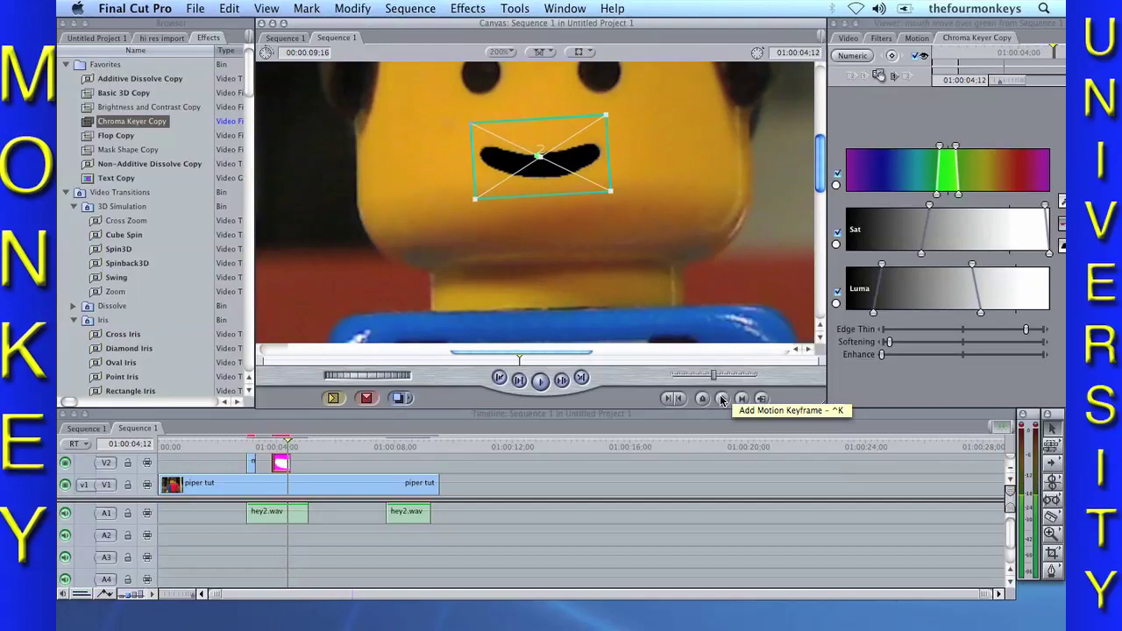
{"action": "key", "text": "Right"}
{"action": "key", "text": "Right"}
{"action": "key", "text": "Right"}
{"action": "key", "text": "Right"}
{"action": "key", "text": "Right"}
{"action": "key", "text": "Right"}
{"action": "key", "text": "Right"}
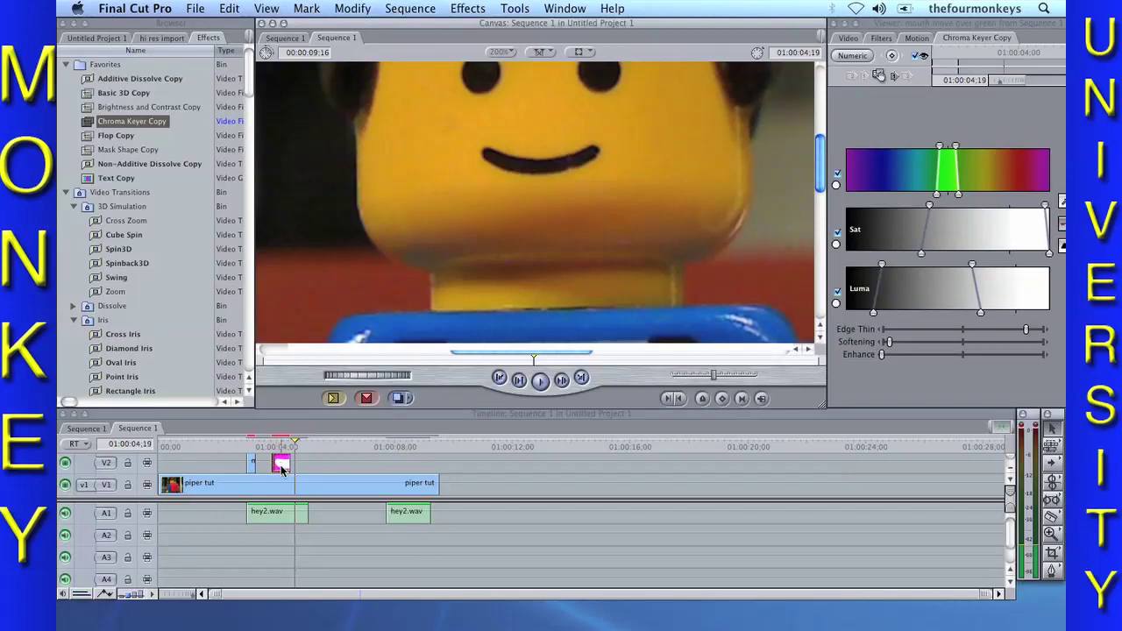
Step: Copy the first mouth piece on V2 and paste it at 01:00:07;22, where the second hey2.wav clip starts
{"action": "left_click", "coordinate": [254, 466]}
{"action": "left_click", "coordinate": [324, 466]}
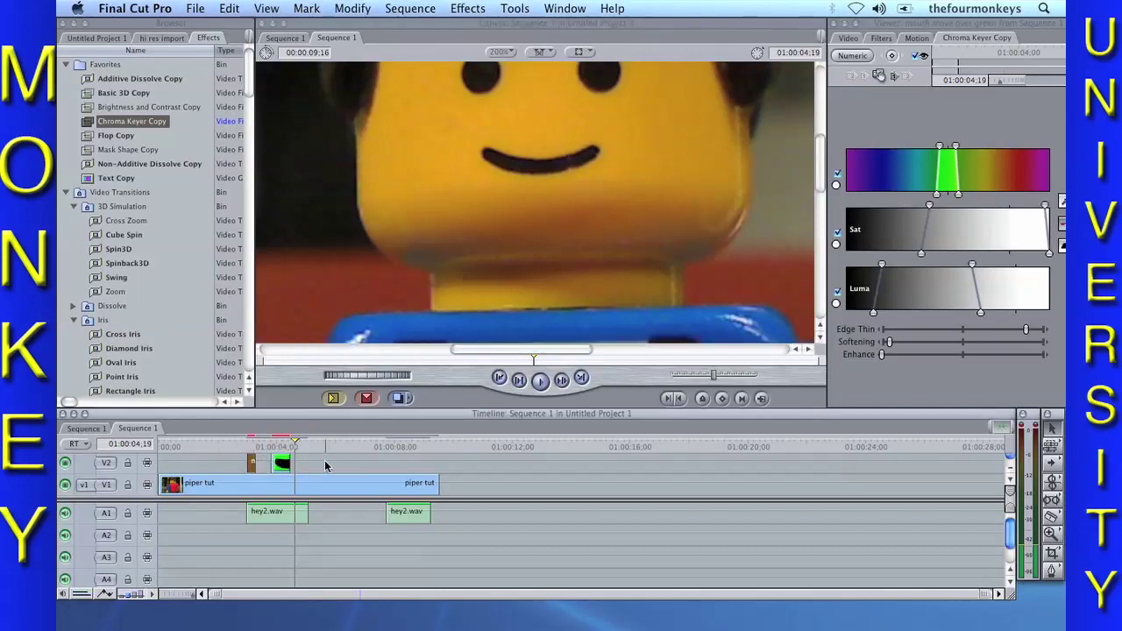
{"action": "left_click", "coordinate": [389, 446]}
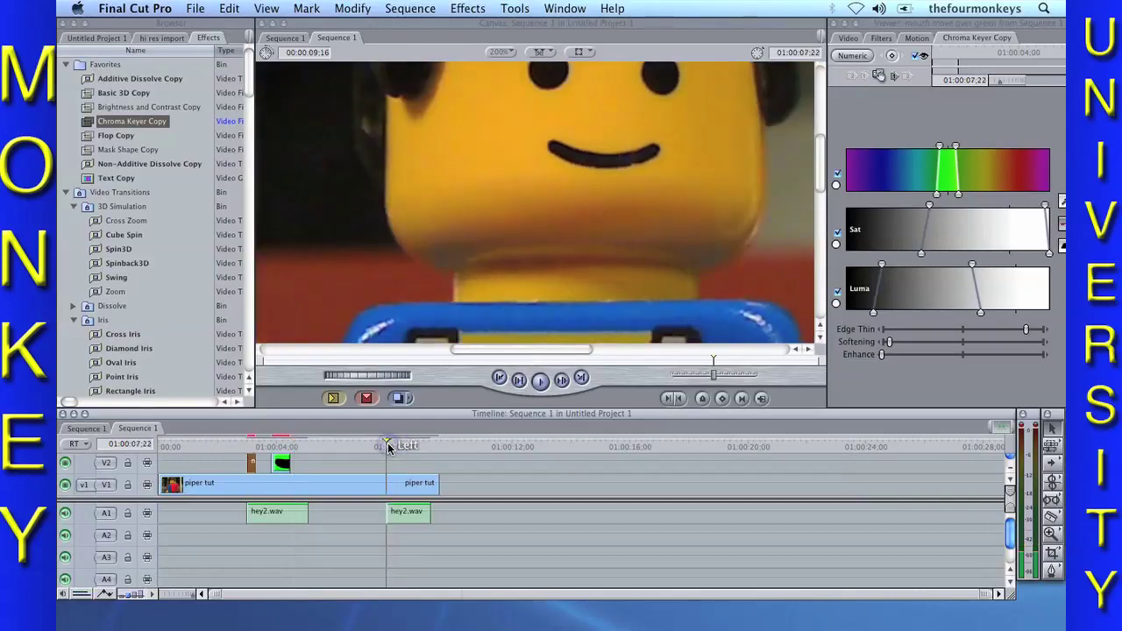
{"action": "left_click_drag", "start_coordinate": [389, 447], "coordinate": [391, 448]}
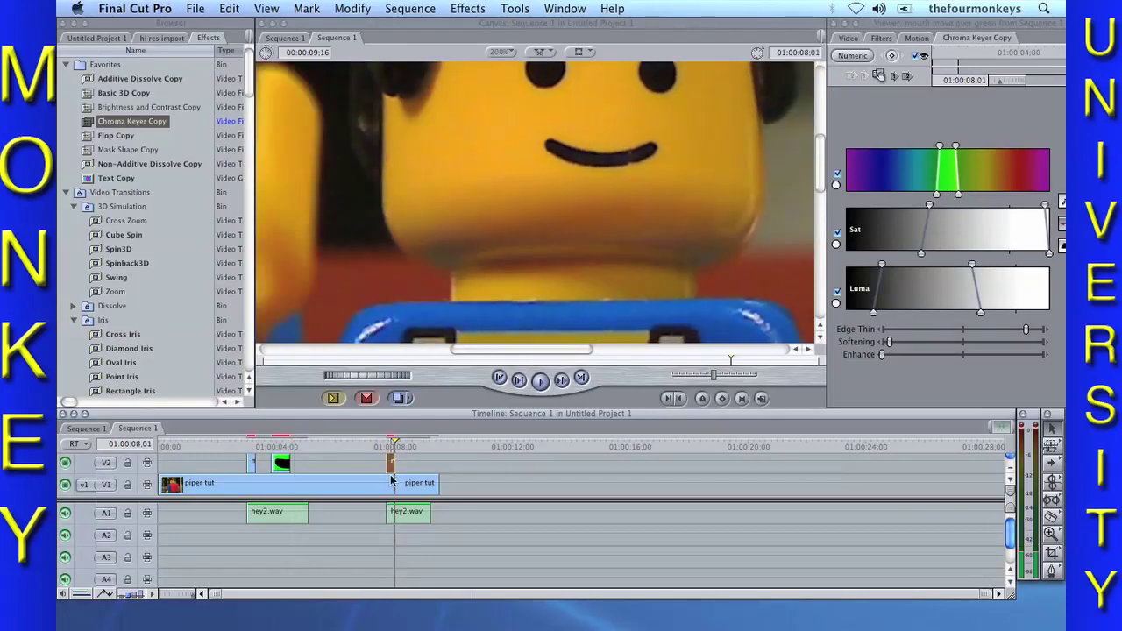
Step: Try to move the pasted third mouth over the figure's printed mouth at 01:00:07;22 and check the following frame
{"action": "left_click", "coordinate": [387, 444]}
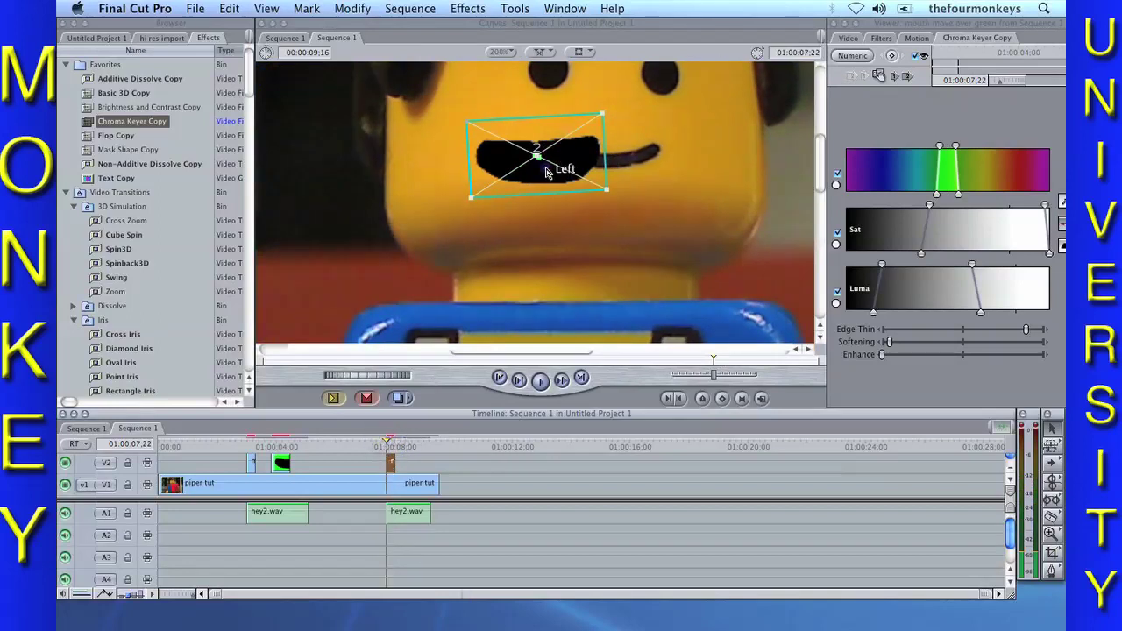
{"action": "left_click_drag", "start_coordinate": [545, 172], "coordinate": [617, 160]}
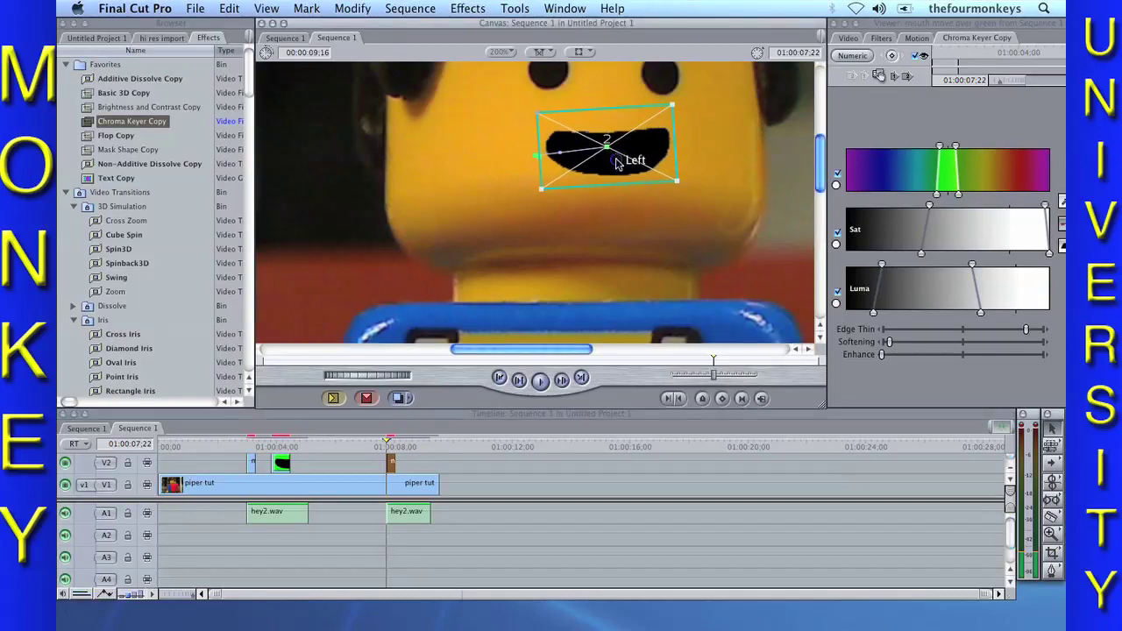
{"action": "key", "text": "Right"}
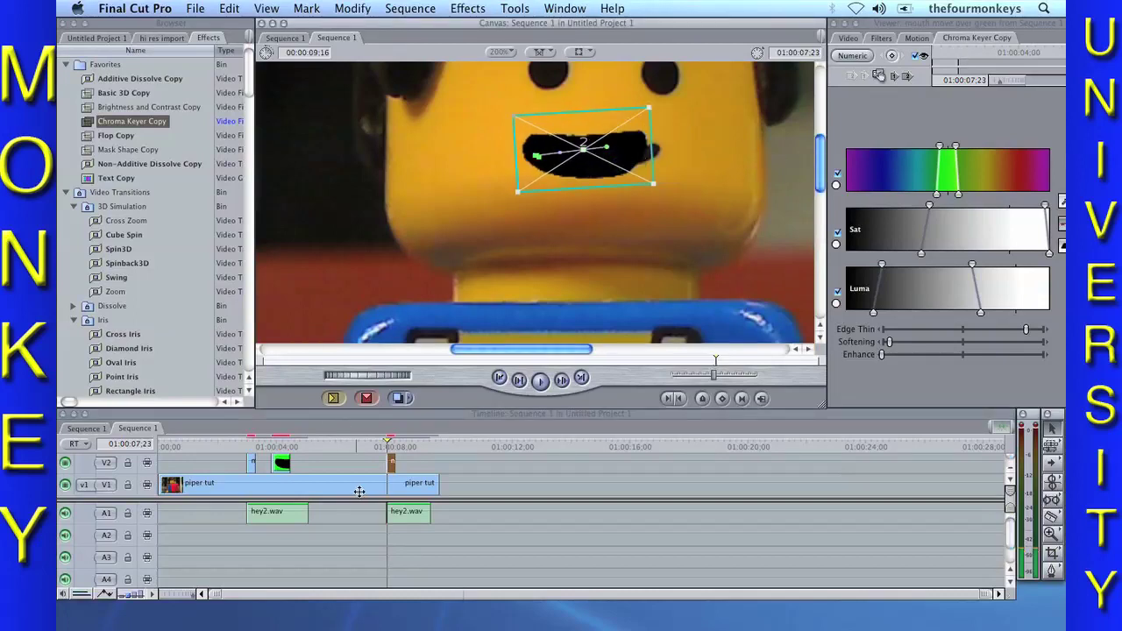
Step: Reset the basic motion of the third mouth piece and set its scale back to 6.73
{"action": "double_click", "coordinate": [394, 471]}
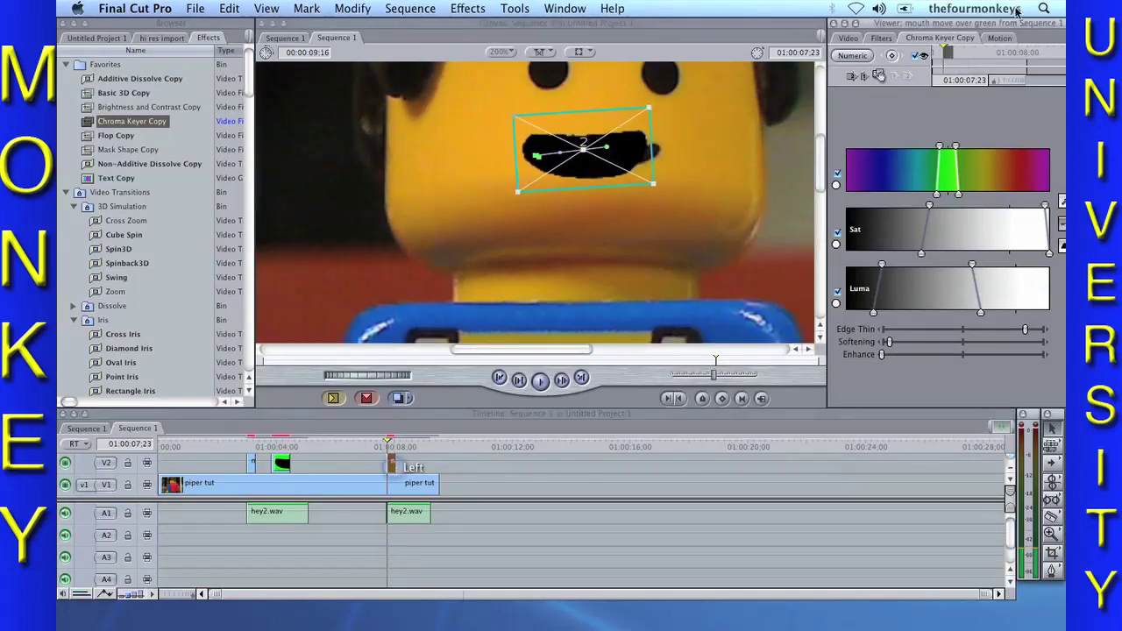
{"action": "left_click", "coordinate": [1004, 38]}
{"action": "left_click", "coordinate": [1001, 83]}
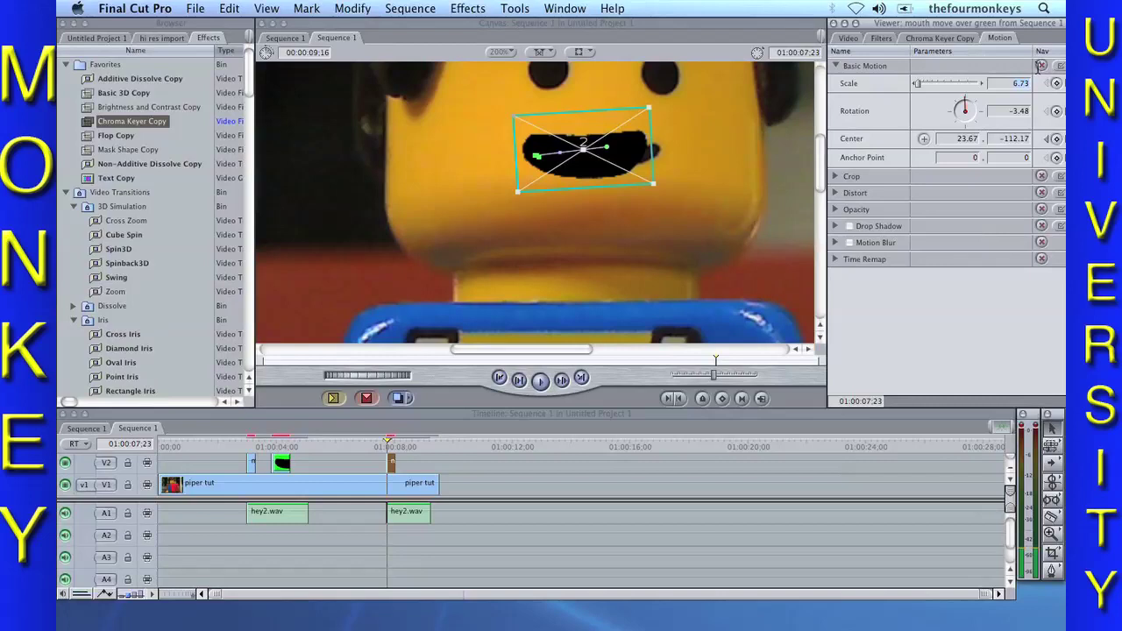
{"action": "left_click", "coordinate": [1041, 66]}
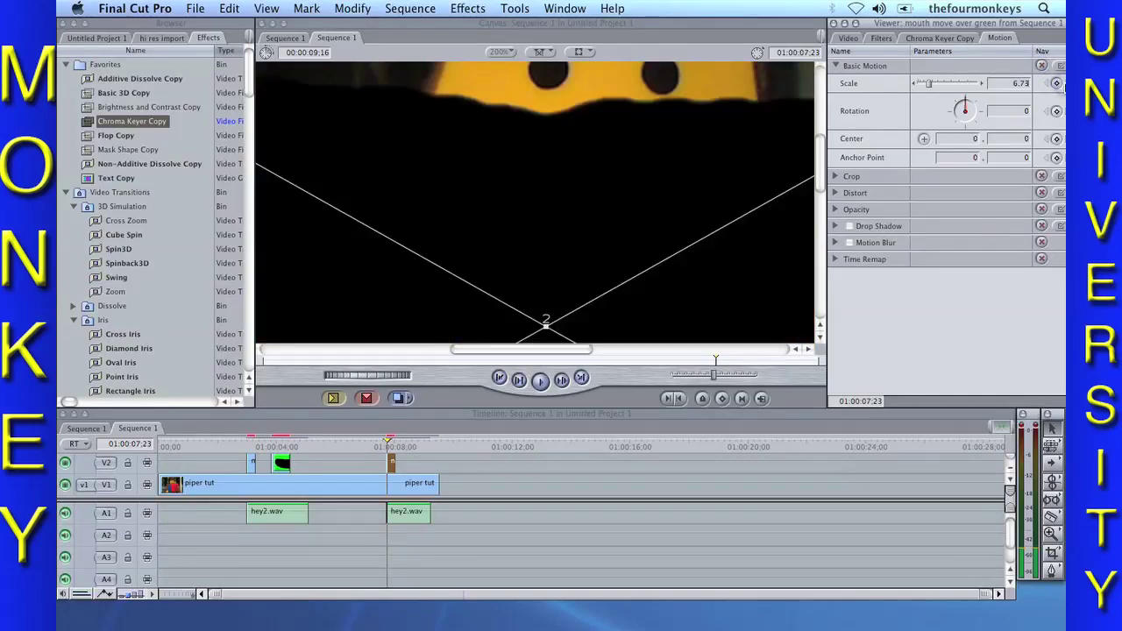
{"action": "key", "text": "Return"}
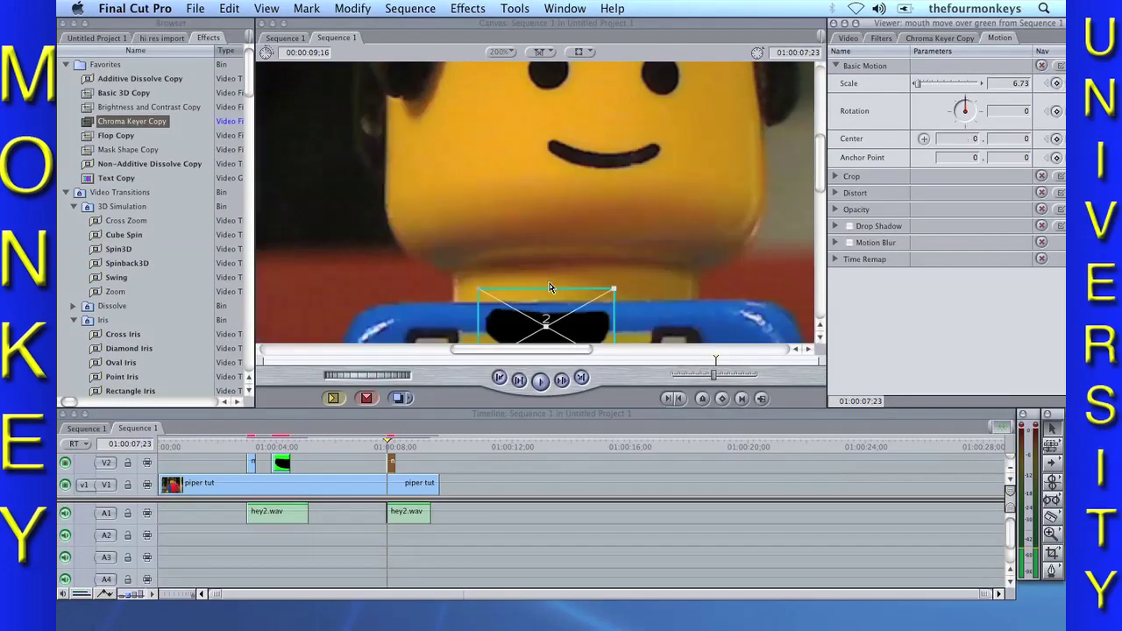
Step: Place the third mouth over the figure's printed mouth, fine-tuning its center to 36.5, -112 at 01:00:08;00
{"action": "left_click_drag", "start_coordinate": [554, 294], "coordinate": [612, 114]}
{"action": "key", "text": "Right"}
{"action": "key", "text": "Right"}
{"action": "key", "text": "Right"}
{"action": "key", "text": "Right"}
{"action": "key", "text": "Right"}
{"action": "key", "text": "Right"}
{"action": "key", "text": "Right"}
{"action": "left_click_drag", "start_coordinate": [597, 130], "coordinate": [594, 127]}
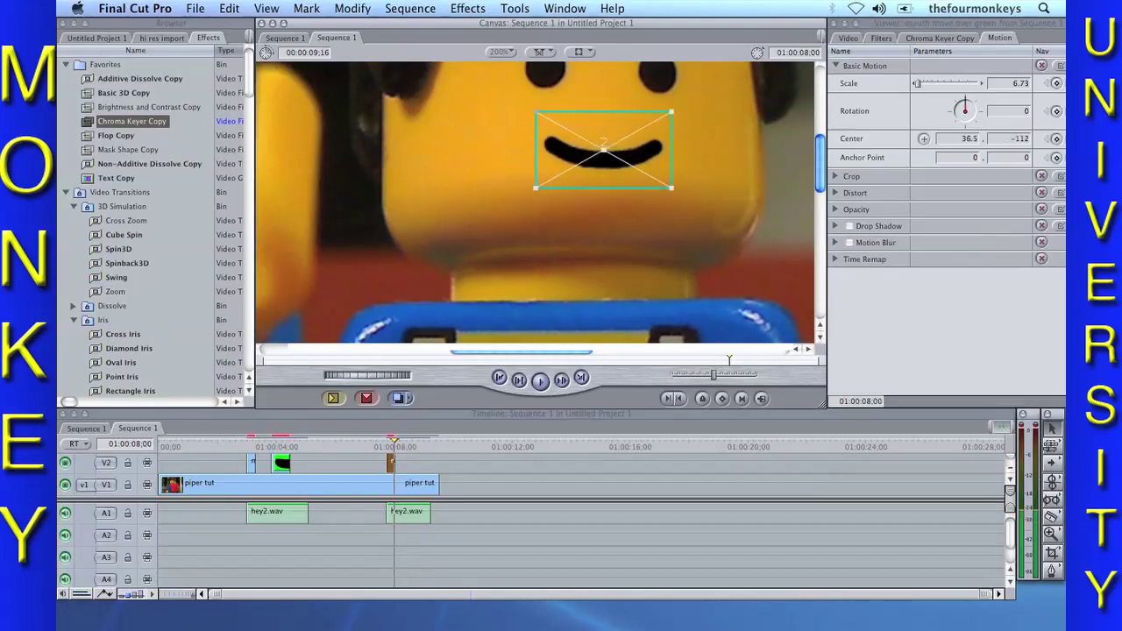
Step: Scale the third mouth down to 6.46, rotate it to -0.63 and move its center to 36, -111.5
{"action": "left_click_drag", "start_coordinate": [674, 116], "coordinate": [672, 116]}
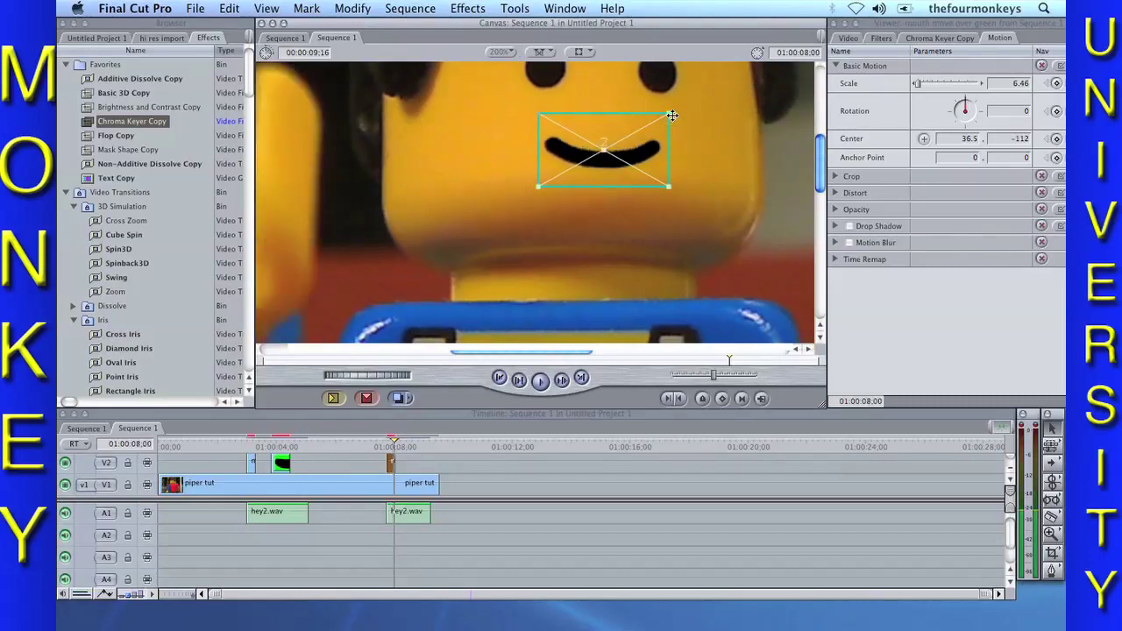
{"action": "left_click_drag", "start_coordinate": [668, 127], "coordinate": [647, 134]}
{"action": "left_click", "coordinate": [648, 132]}
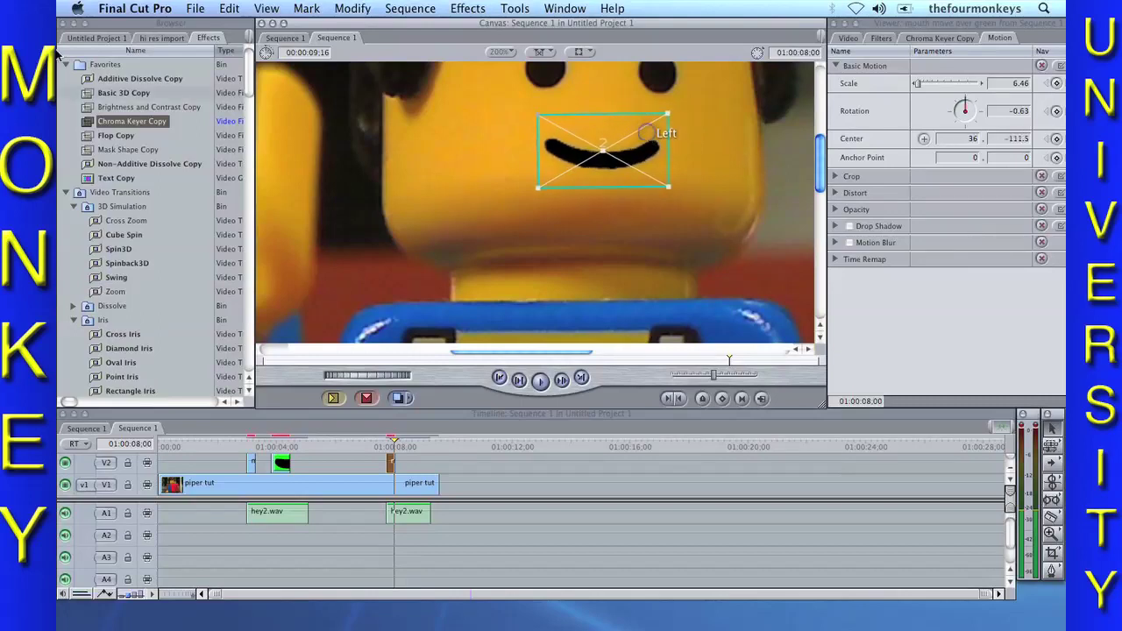
Step: Apply the Basic 3D Copy filter to the third mouth piece and try out its X and Y axis rotation
{"action": "left_click", "coordinate": [93, 96]}
{"action": "left_click_drag", "start_coordinate": [91, 98], "coordinate": [392, 462]}
{"action": "double_click", "coordinate": [392, 464]}
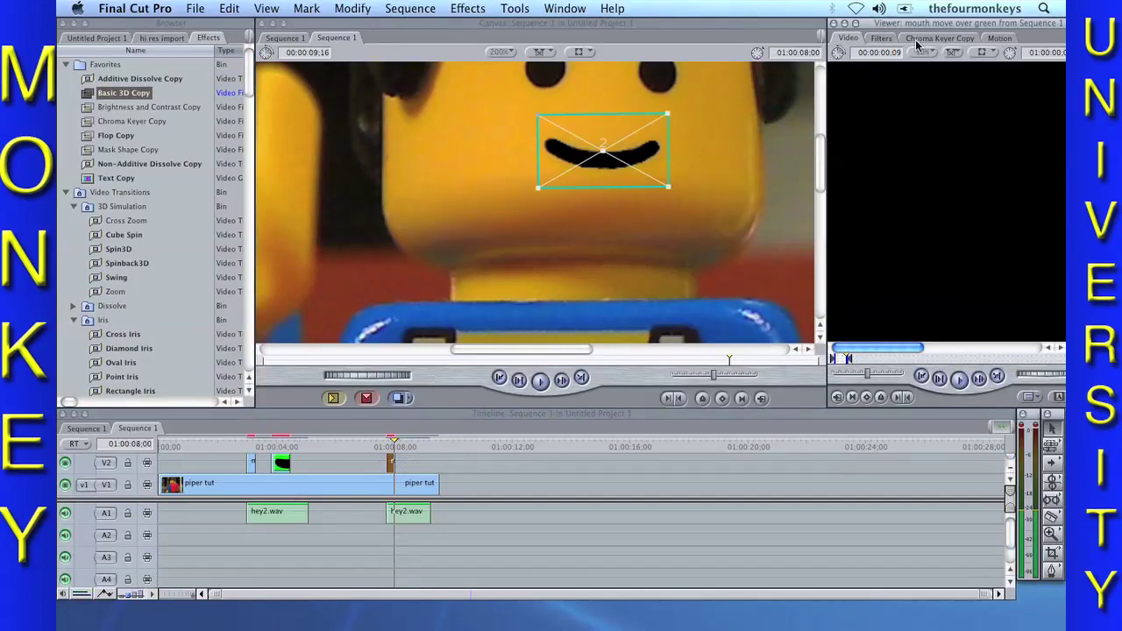
{"action": "left_click", "coordinate": [882, 39]}
{"action": "left_click_drag", "start_coordinate": [972, 123], "coordinate": [967, 122]}
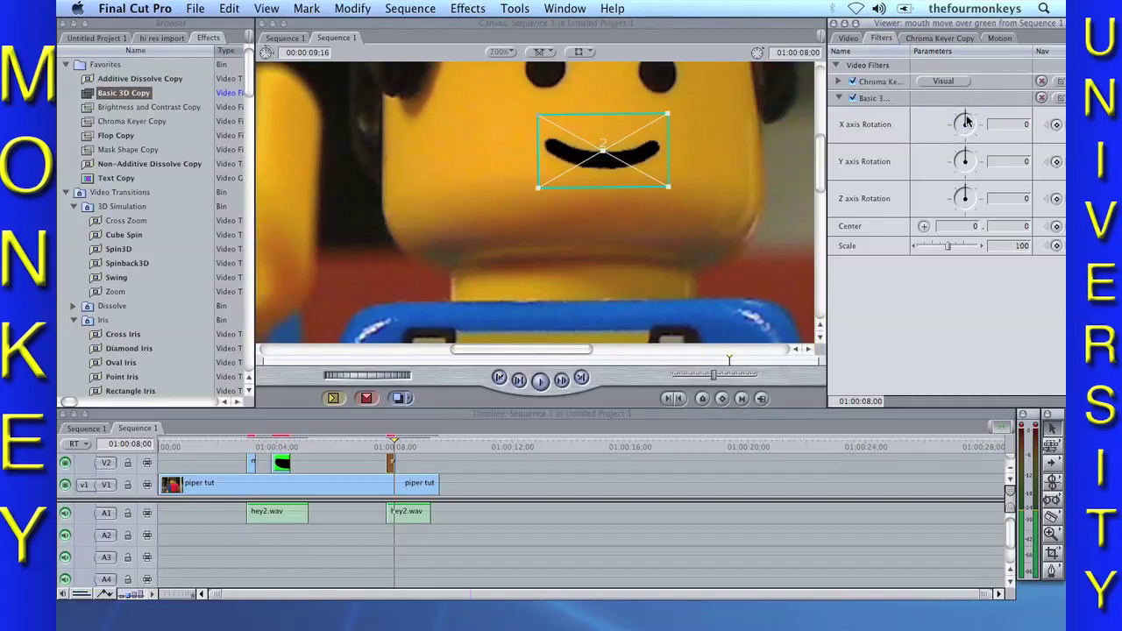
{"action": "mouse_move", "coordinate": [966, 161]}
{"action": "left_mouse_down"}
{"action": "mouse_move", "coordinate": [976, 164]}
{"action": "mouse_move", "coordinate": [966, 153]}
{"action": "left_mouse_up"}
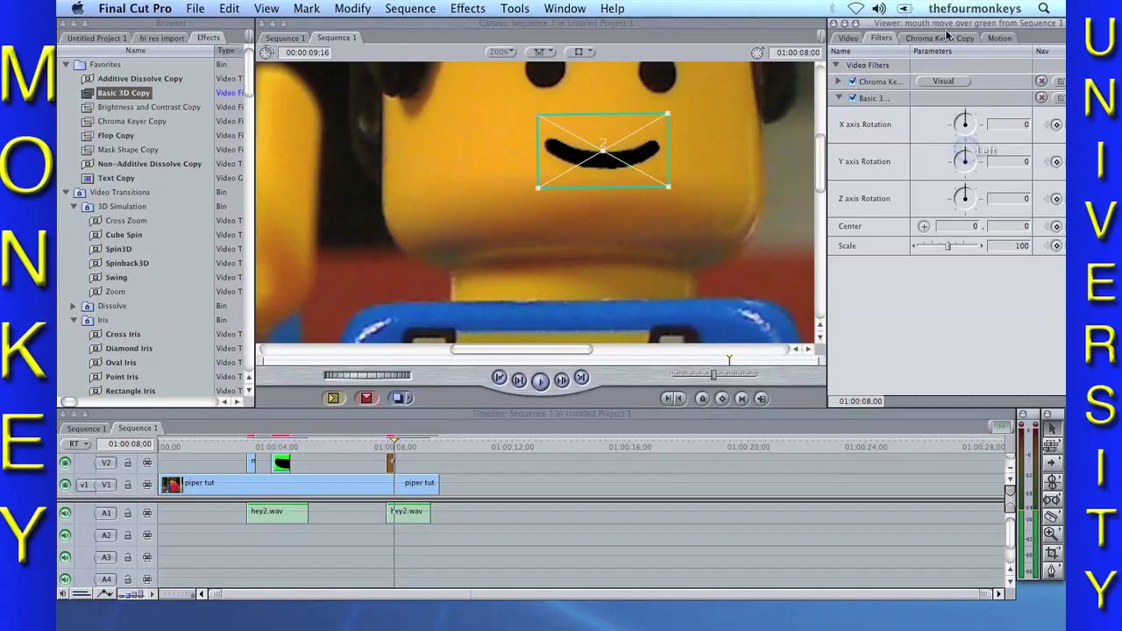
Step: Try the left crop in the third mouth piece's motion settings
{"action": "left_click", "coordinate": [1002, 40]}
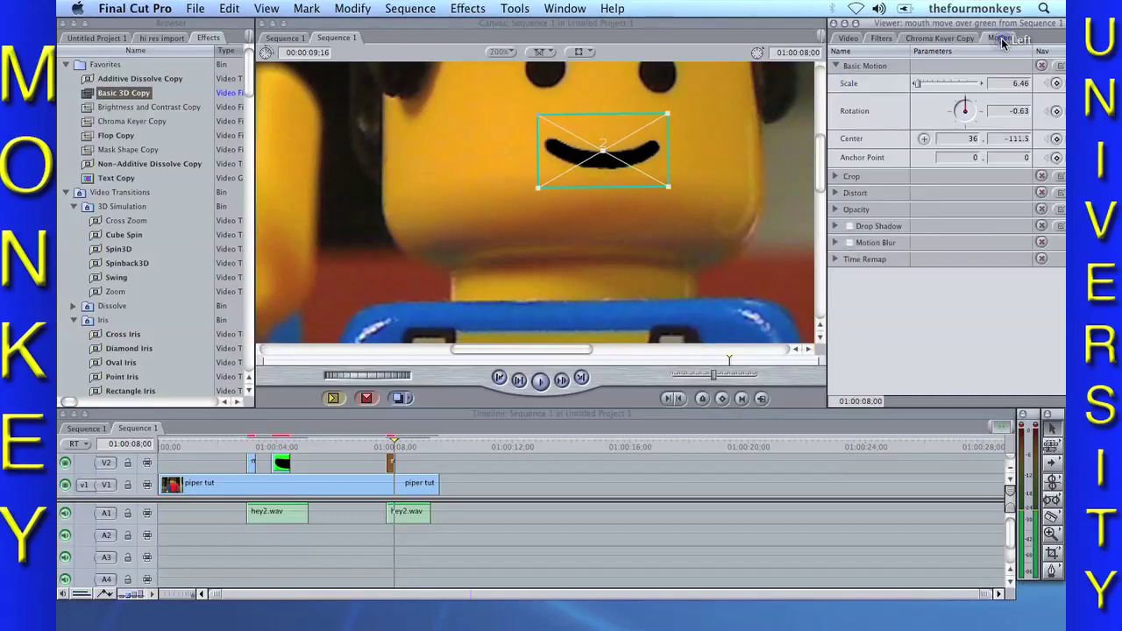
{"action": "left_click", "coordinate": [838, 177]}
{"action": "left_click_drag", "start_coordinate": [953, 194], "coordinate": [900, 192]}
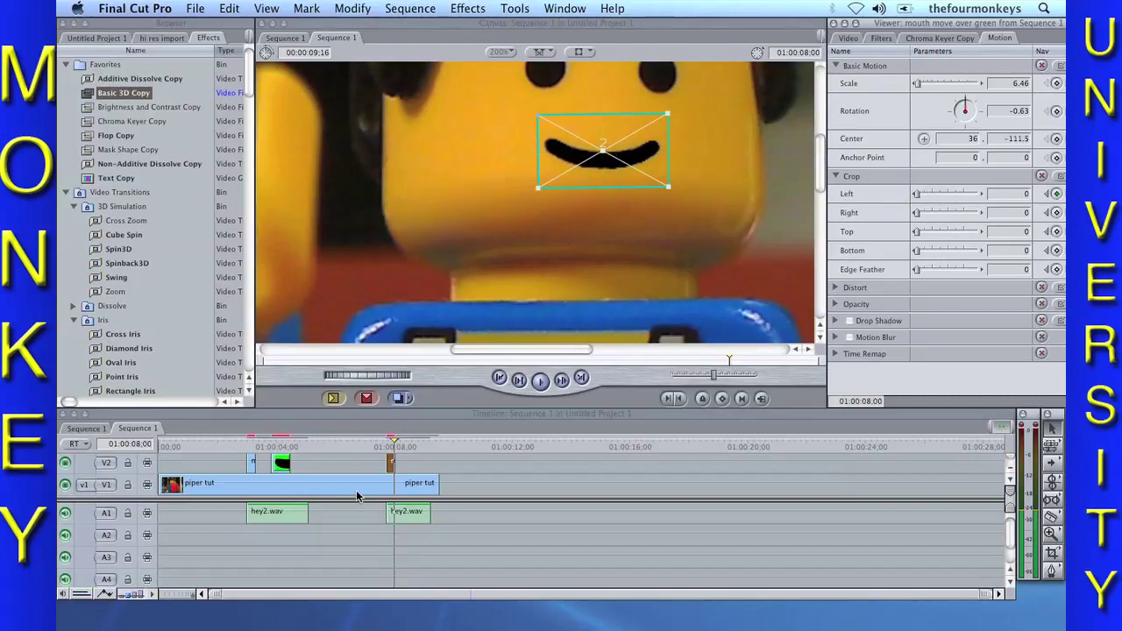
Step: Add a motion keyframe to the third mouth piece at 01:00:07;22 and advance to 01:00:07;24
{"action": "left_click_drag", "start_coordinate": [399, 444], "coordinate": [387, 442]}
{"action": "key", "text": "Right"}
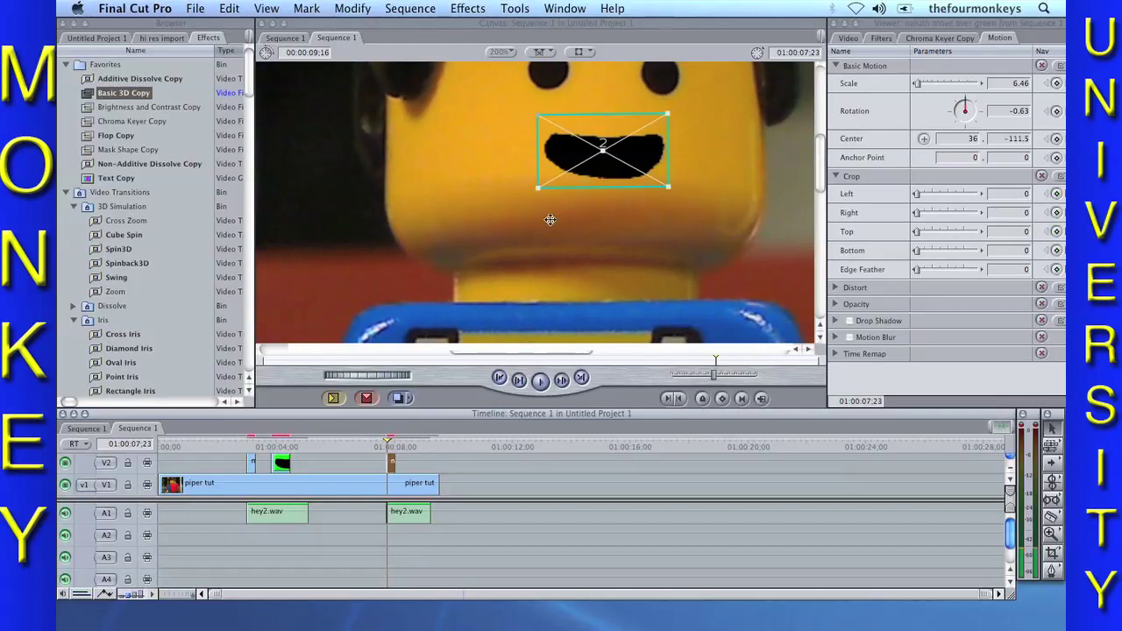
{"action": "key", "text": "Left"}
{"action": "left_click", "coordinate": [722, 399]}
{"action": "key", "text": "Right"}
{"action": "key", "text": "Right"}
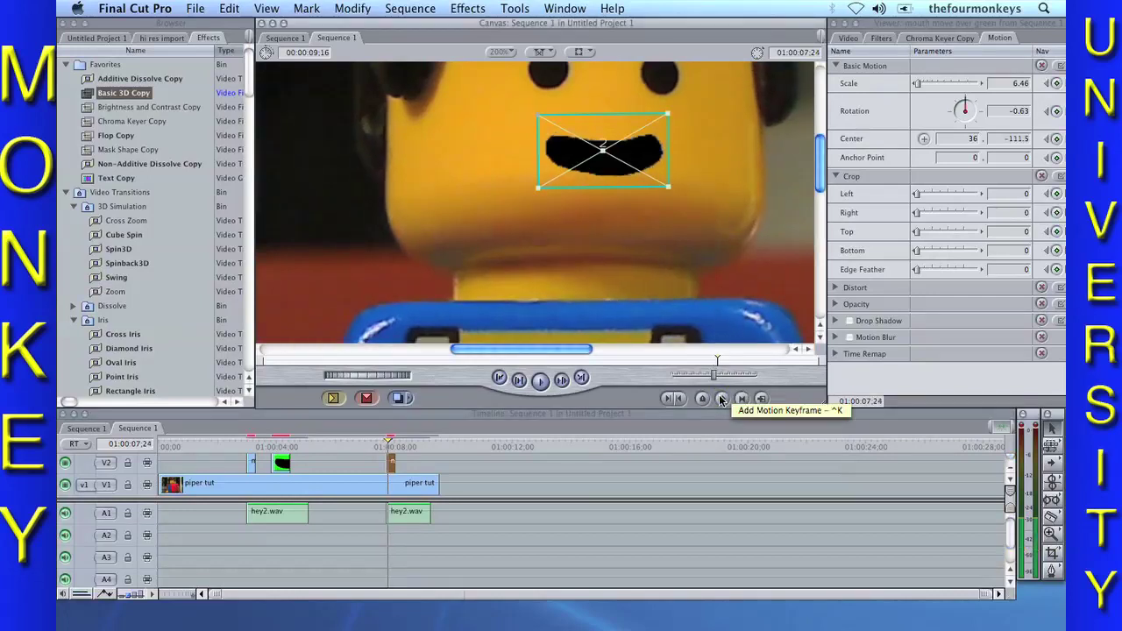
Step: Add a motion keyframe to the third mouth piece at 01:00:07;26 and nudge its center to 35.5, -111.5
{"action": "key", "text": "Right"}
{"action": "key", "text": "Right"}
{"action": "key", "text": "Left"}
{"action": "left_click", "coordinate": [723, 399]}
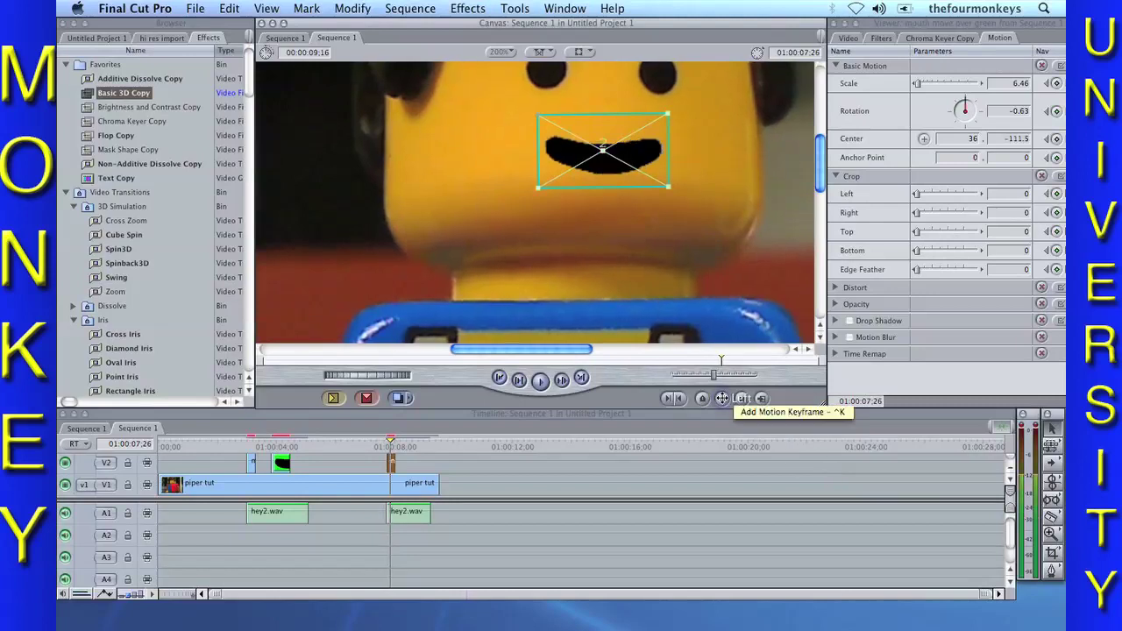
{"action": "key", "text": "Right"}
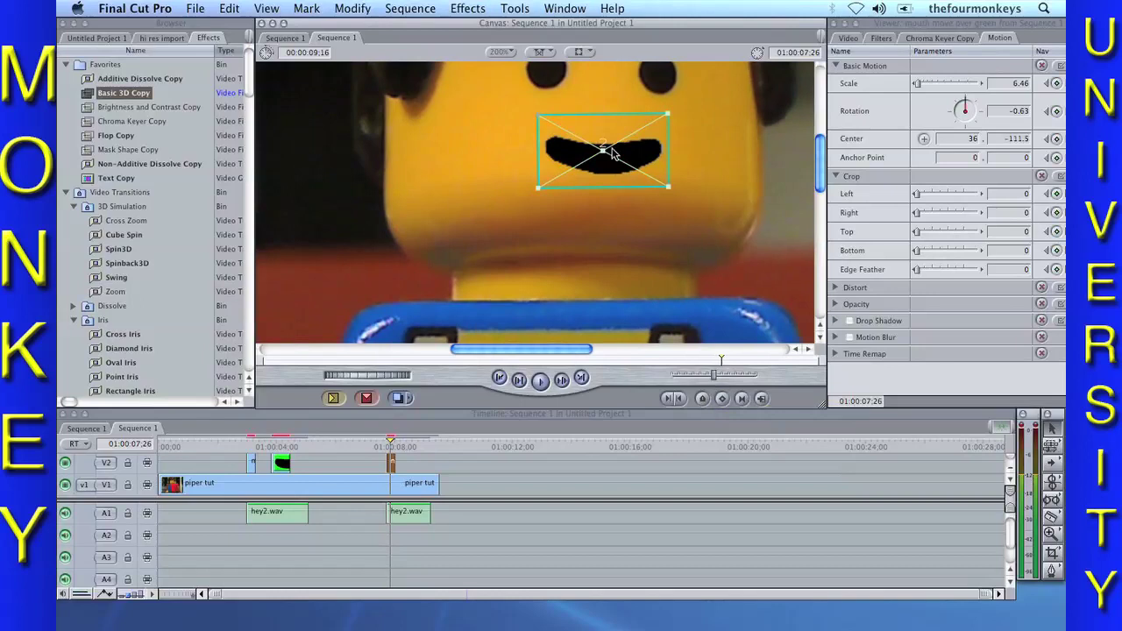
{"action": "left_click_drag", "start_coordinate": [611, 149], "coordinate": [611, 149]}
{"action": "key", "text": "Left"}
{"action": "key", "text": "Right"}
{"action": "key", "text": "Right"}
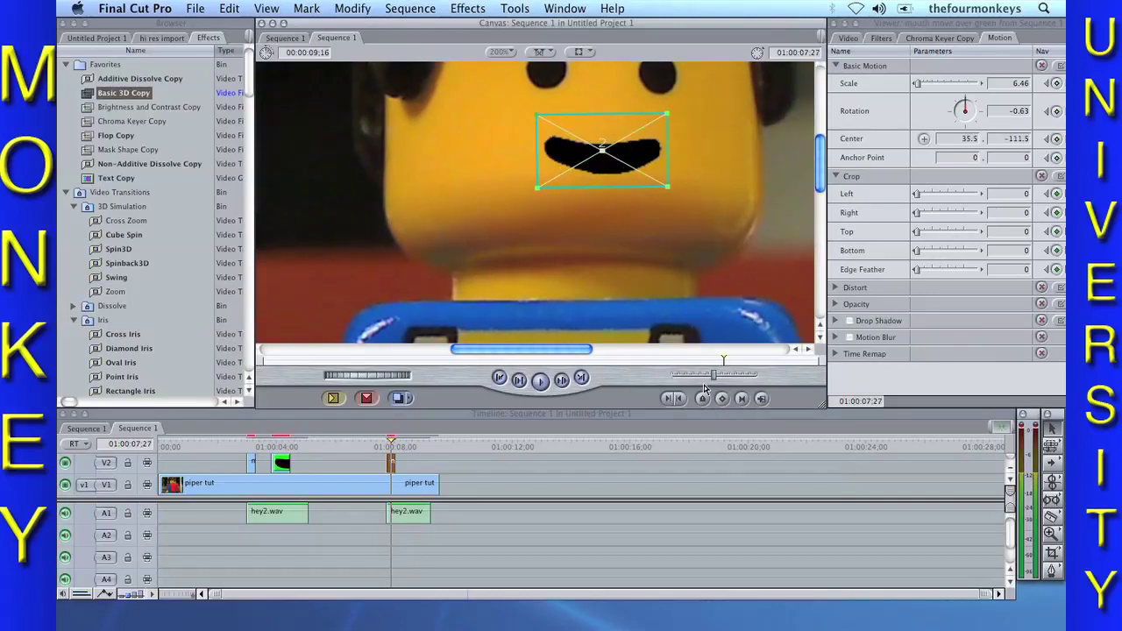
Step: Follow the head with the third mouth piece: center 31.5, -111.5 at 01:00:07;28 and 35, -111 at 01:00:08;00
{"action": "key", "text": "Right"}
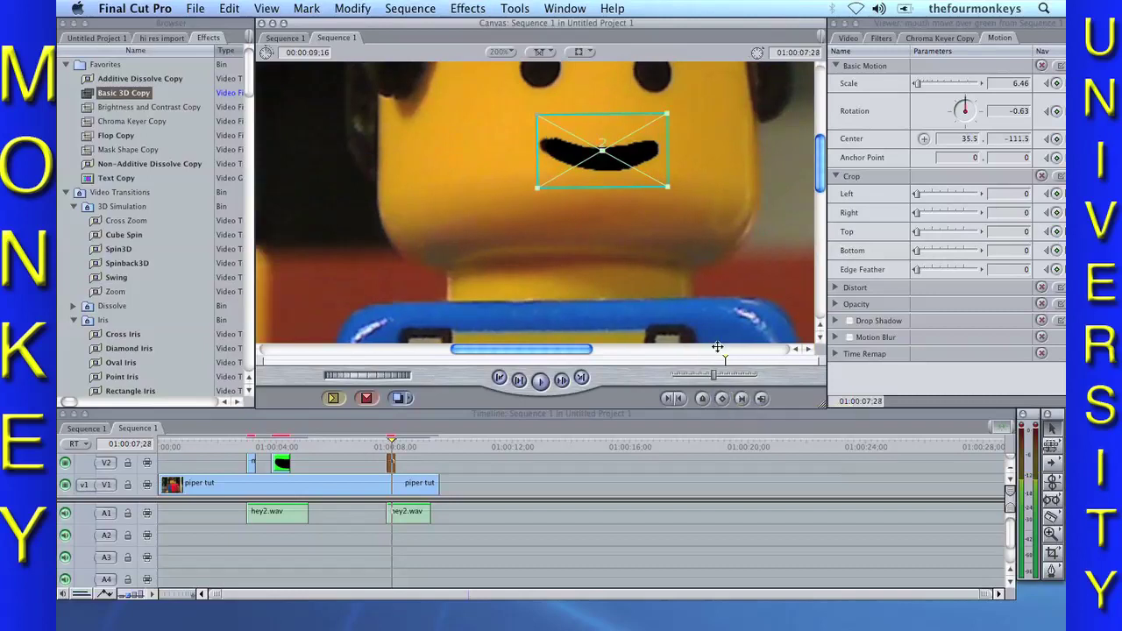
{"action": "left_click_drag", "start_coordinate": [640, 147], "coordinate": [632, 146]}
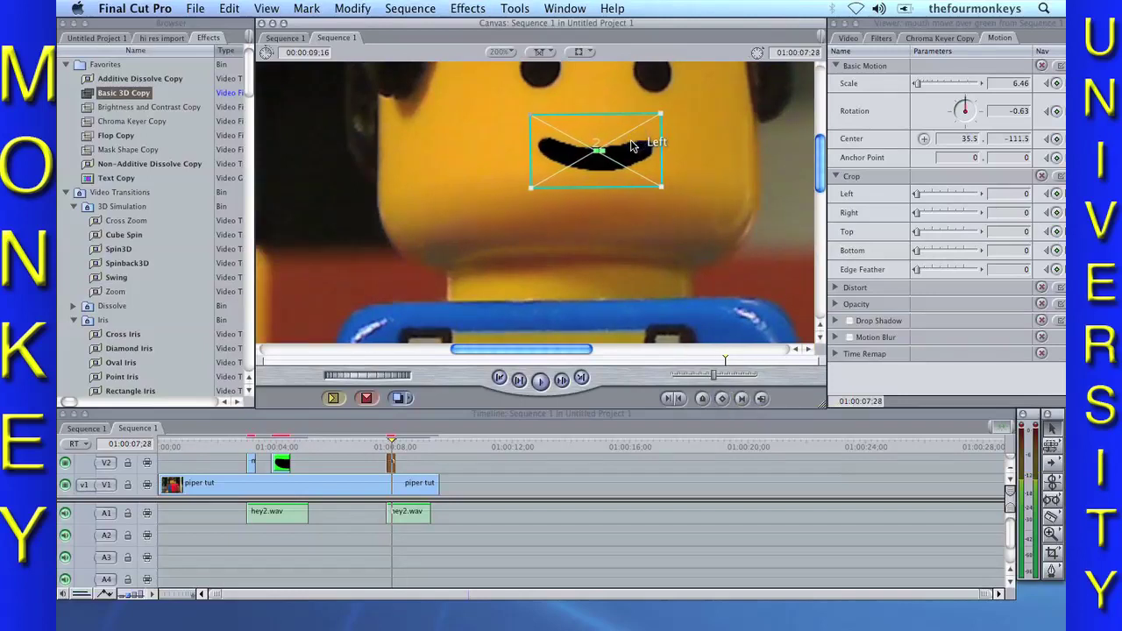
{"action": "key", "text": "Right"}
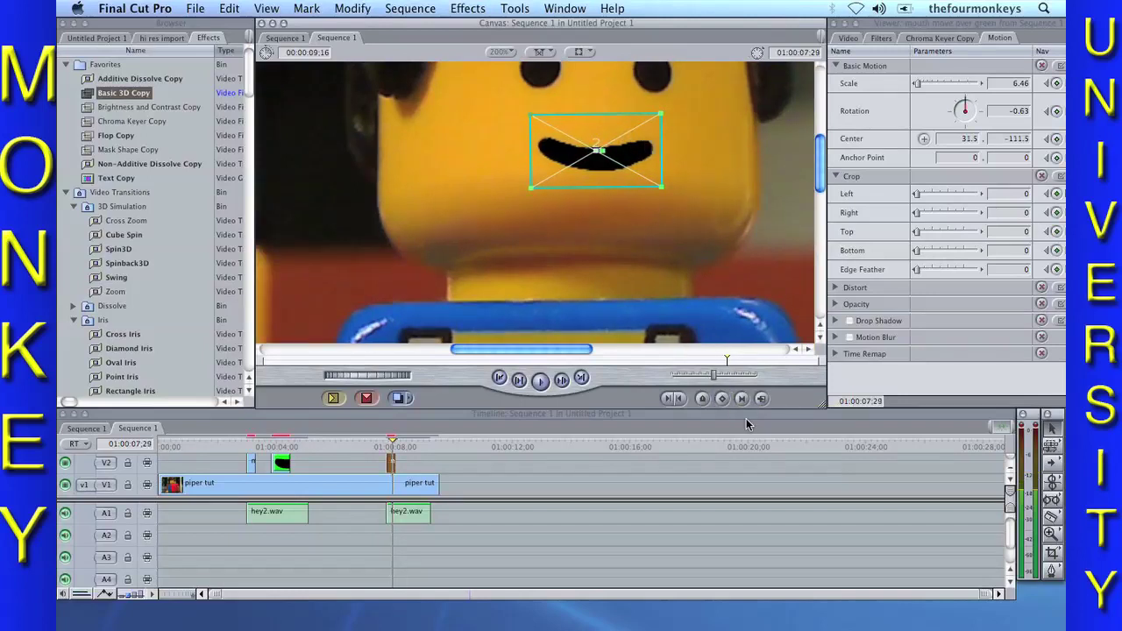
{"action": "key", "text": "Right"}
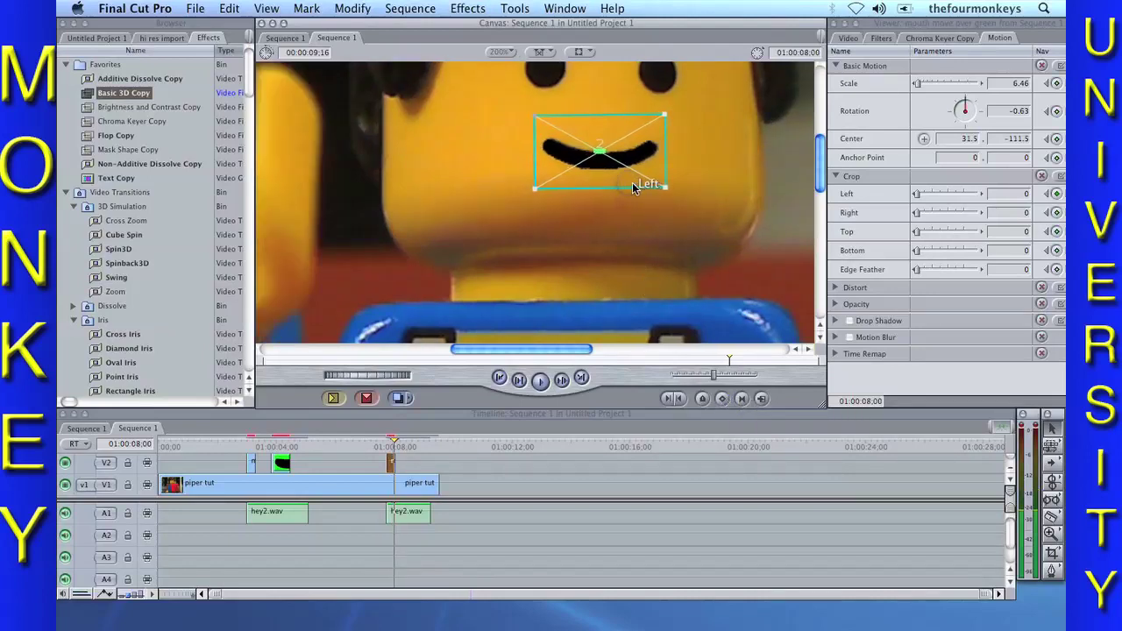
{"action": "key", "text": "Right"}
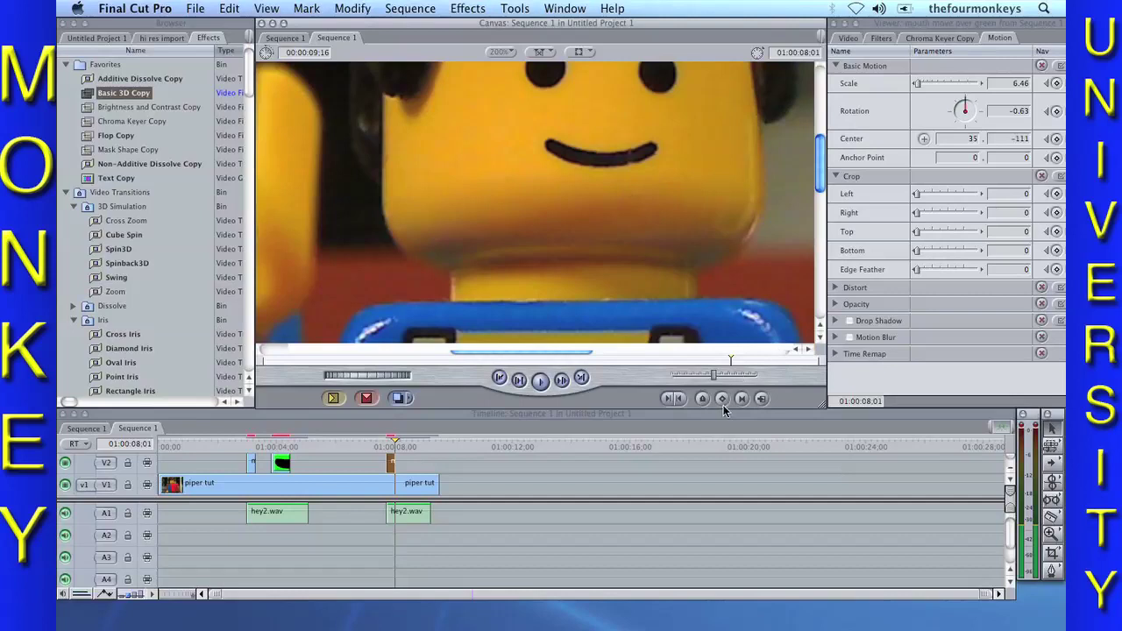
Step: Extend the end of the third mouth piece to match the end of the second hey2.wav clip
{"action": "key", "text": "Right"}
{"action": "key", "text": "Right"}
{"action": "key", "text": "Right"}
{"action": "key", "text": "Right"}
{"action": "key", "text": "Right"}
{"action": "key", "text": "Right"}
{"action": "key", "text": "Right"}
{"action": "key", "text": "Right"}
{"action": "key", "text": "Right"}
{"action": "key", "text": "Right"}
{"action": "key", "text": "Right"}
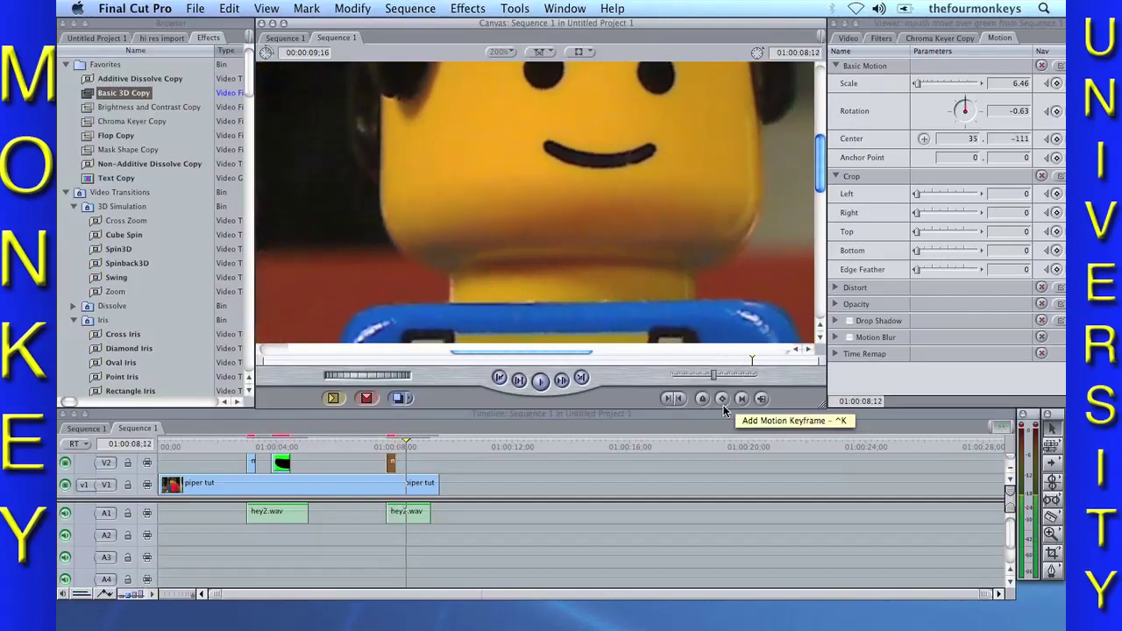
{"action": "key", "text": "Right"}
{"action": "key", "text": "Right"}
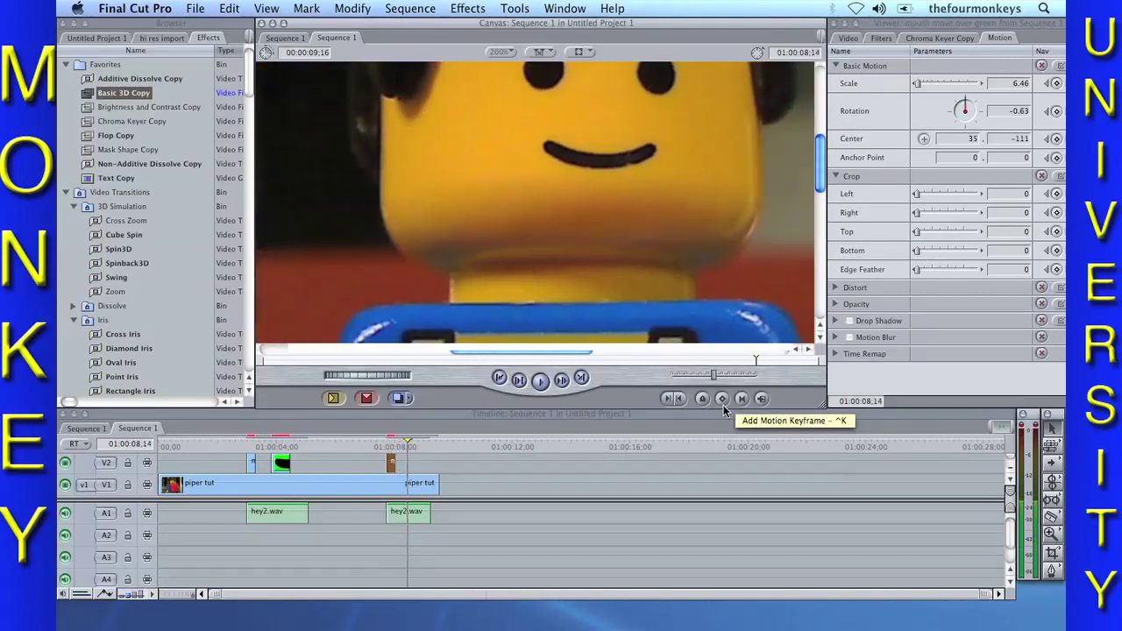
{"action": "left_click_drag", "start_coordinate": [399, 464], "coordinate": [425, 469]}
Step: Play the second hey2.wav section repeatedly with the lengthened mouth piece and park the playhead at 01:00:08;10
{"action": "key", "text": "space"}
{"action": "key", "text": "space"}
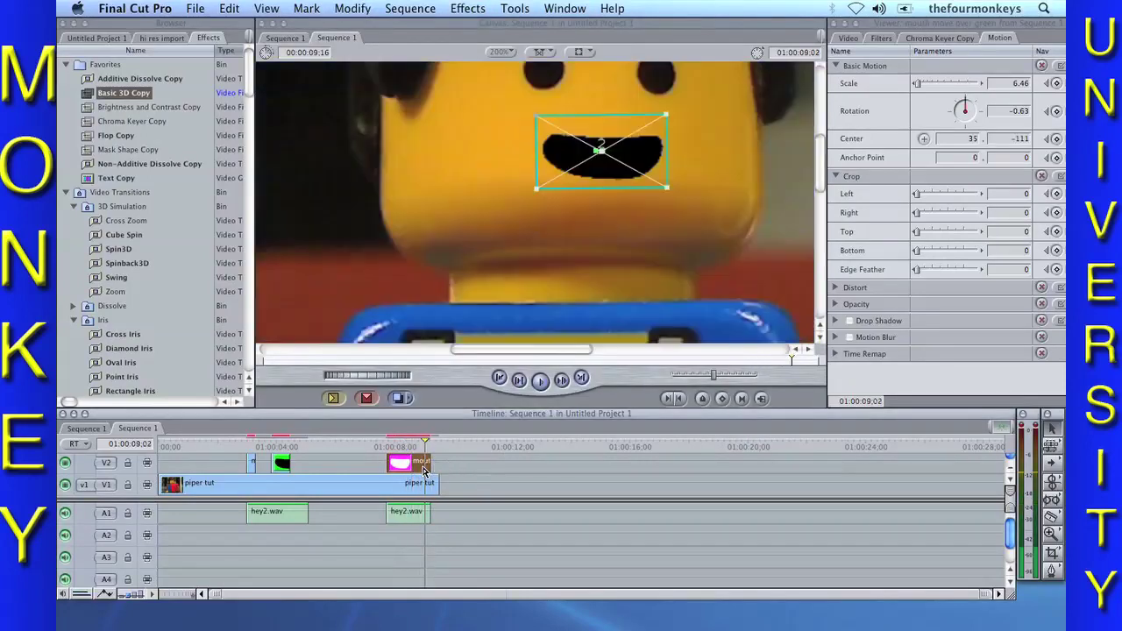
{"action": "left_click_drag", "start_coordinate": [404, 443], "coordinate": [387, 438]}
{"action": "key", "text": "space"}
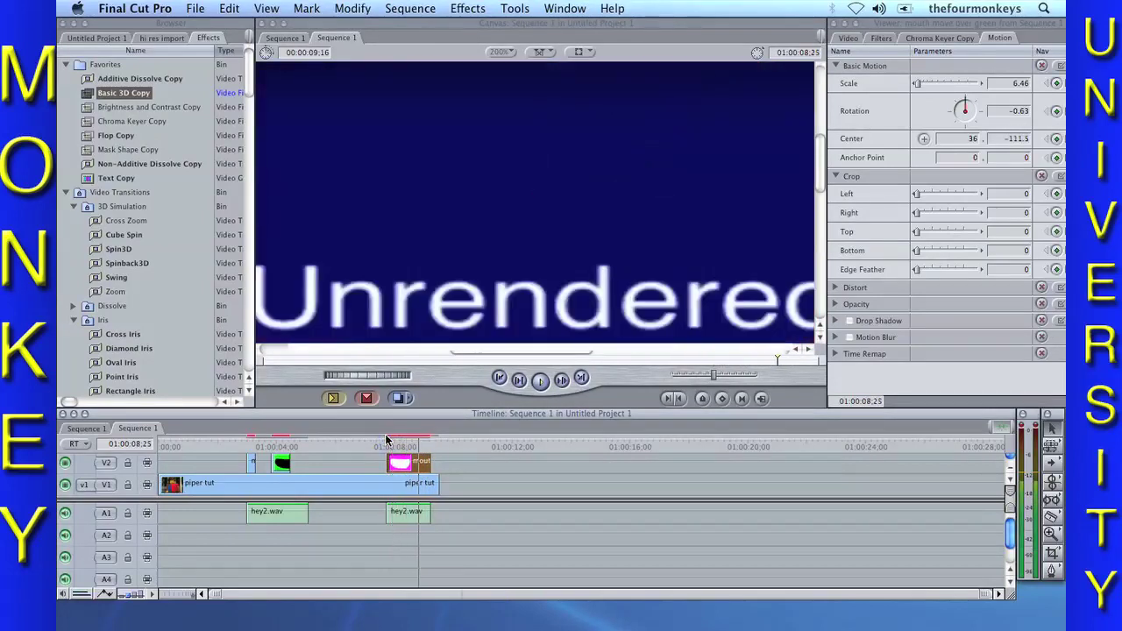
{"action": "key", "text": "space"}
{"action": "left_click", "coordinate": [387, 438]}
{"action": "key", "text": "space"}
{"action": "key", "text": "space"}
{"action": "key", "text": "space"}
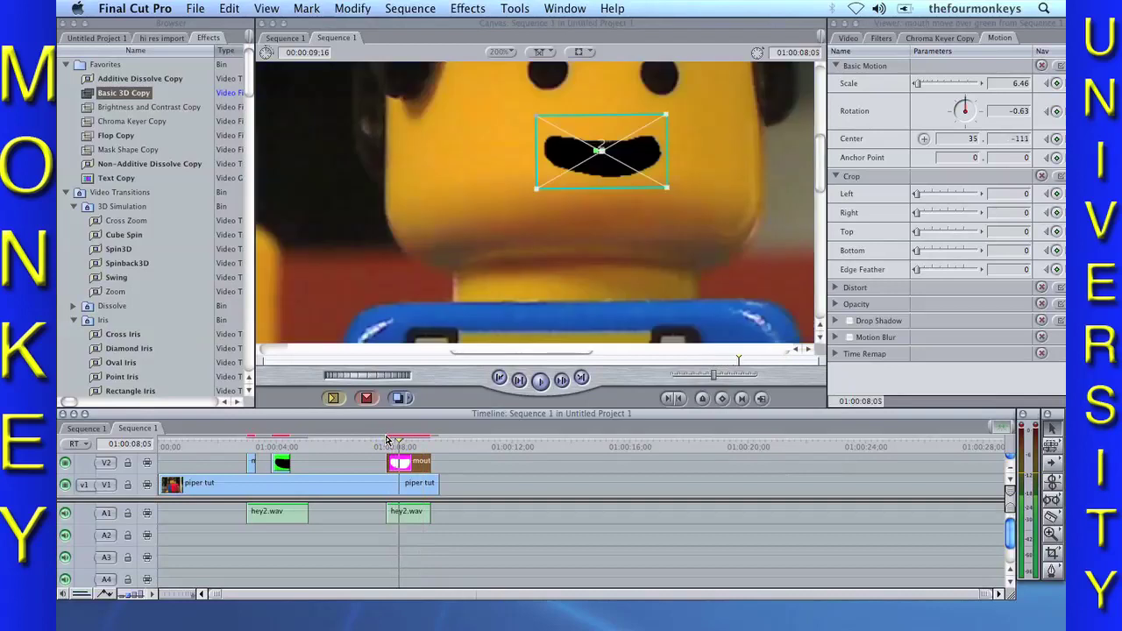
{"action": "key", "text": "space"}
{"action": "key", "text": "space"}
{"action": "key", "text": "Left"}
{"action": "key", "text": "Left"}
{"action": "key", "text": "Left"}
{"action": "key", "text": "Left"}
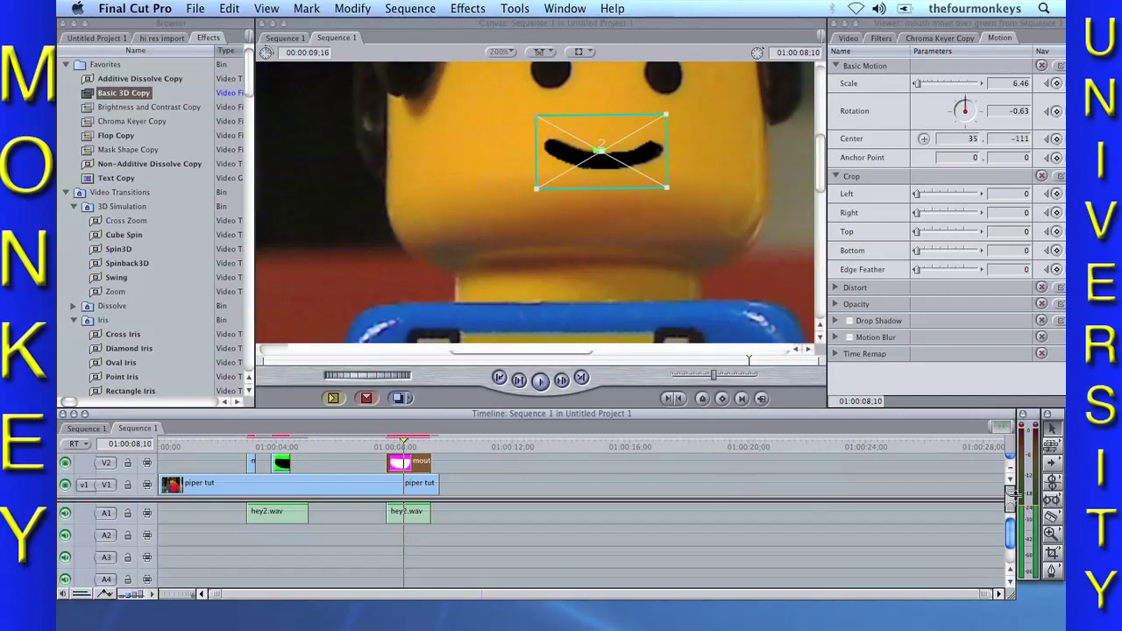
Step: Split the third mouth piece at 01:00:08;10 with the Razor Blade and return to the Selection tool
{"action": "key", "text": "p"}
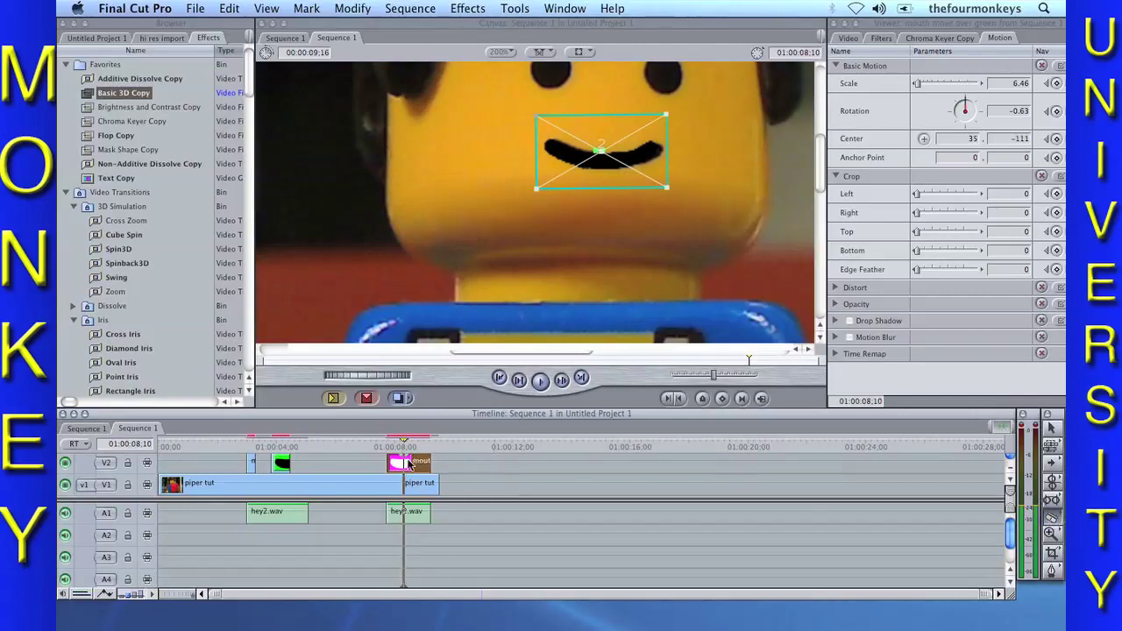
{"action": "left_click", "coordinate": [405, 465]}
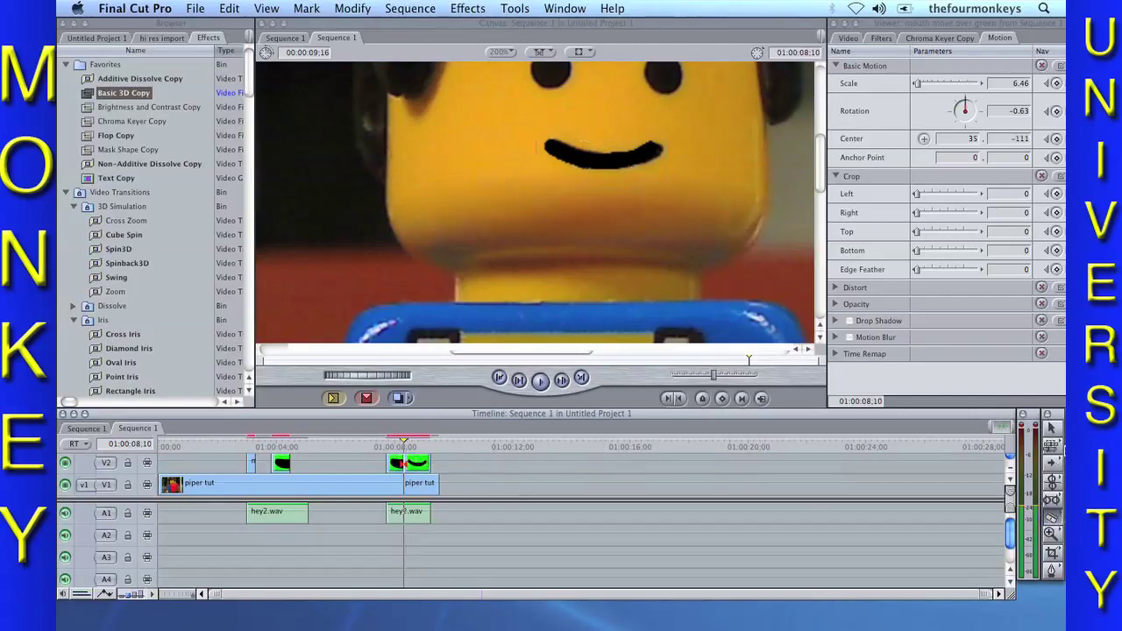
{"action": "left_click", "coordinate": [1049, 428]}
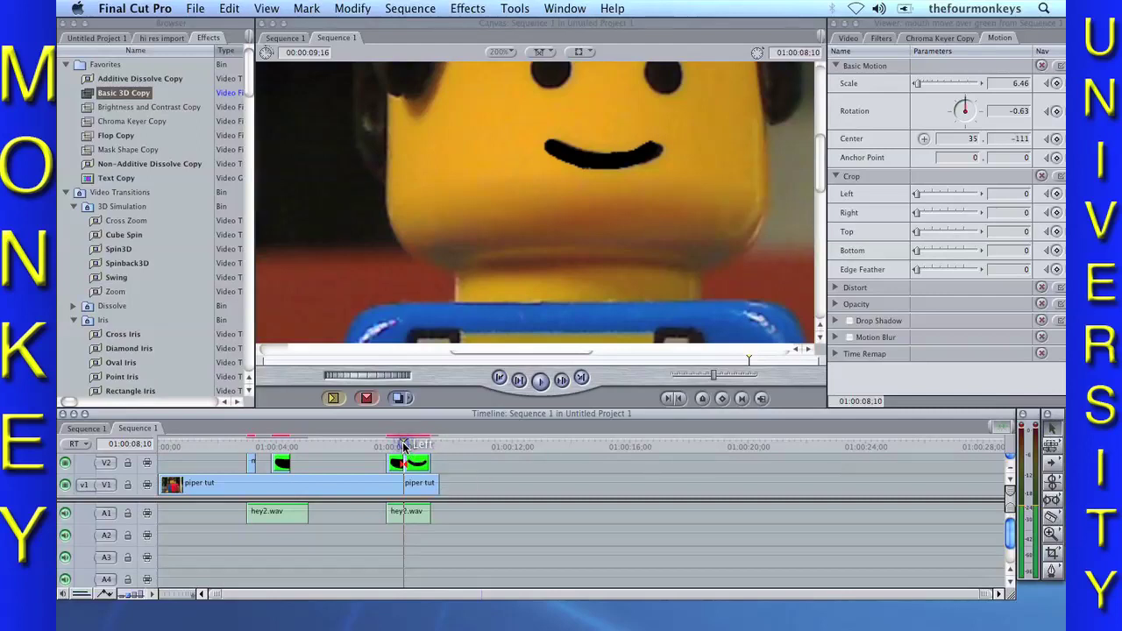
Step: Trim the end of the mouth piece before the cut back to about 01:00:08;00
{"action": "key", "text": "super+equal"}
{"action": "key", "text": "super+equal"}
{"action": "key", "text": "Left"}
{"action": "key", "text": "Left"}
{"action": "key", "text": "Left"}
{"action": "key", "text": "Left"}
{"action": "key", "text": "Left"}
{"action": "key", "text": "Left"}
{"action": "key", "text": "Left"}
{"action": "key", "text": "Left"}
{"action": "key", "text": "Left"}
{"action": "key", "text": "Left"}
{"action": "key", "text": "Left"}
{"action": "key", "text": "Left"}
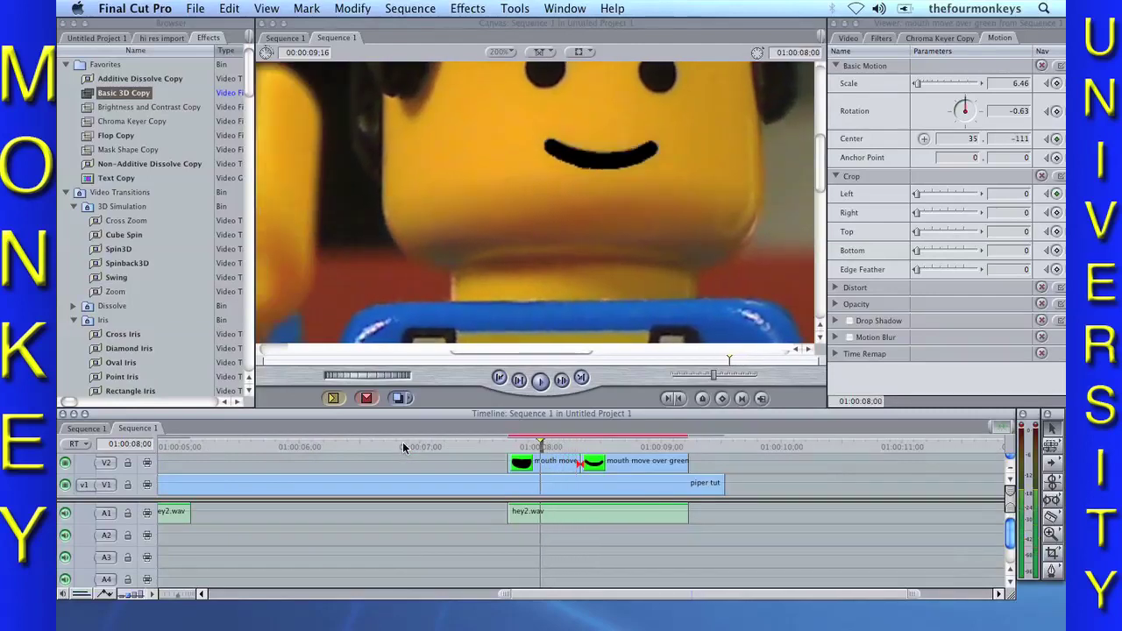
{"action": "key", "text": "Right"}
{"action": "key", "text": "Right"}
{"action": "left_click", "coordinate": [561, 465]}
{"action": "left_click_drag", "start_coordinate": [578, 464], "coordinate": [539, 465]}
Step: Trim the start of the mouth piece after the cut to 01:00:08;12, where the next mouth movement begins
{"action": "key", "text": "Right"}
{"action": "key", "text": "Right"}
{"action": "key", "text": "Right"}
{"action": "key", "text": "Right"}
{"action": "key", "text": "Right"}
{"action": "key", "text": "Right"}
{"action": "key", "text": "Right"}
{"action": "key", "text": "Right"}
{"action": "key", "text": "Right"}
{"action": "key", "text": "Right"}
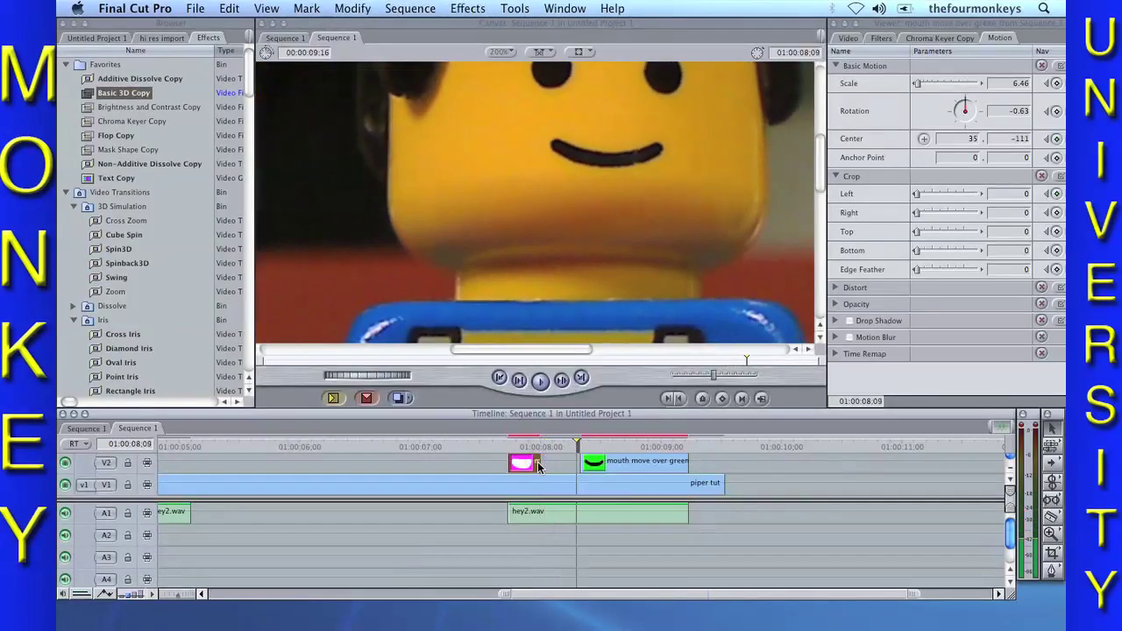
{"action": "key", "text": "Right"}
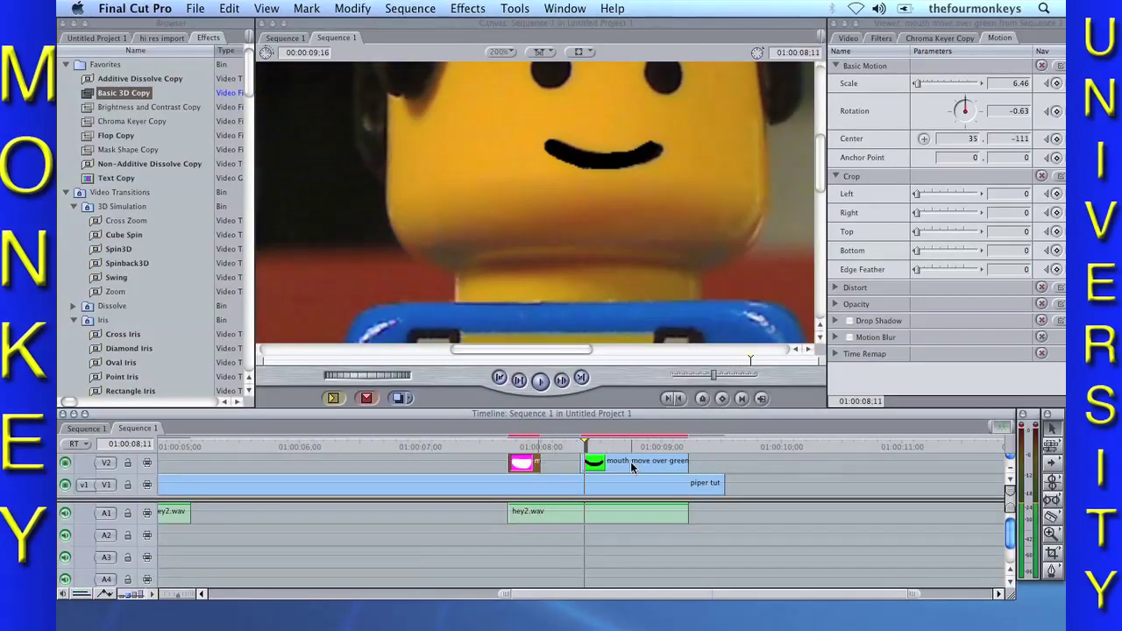
{"action": "key", "text": "Right"}
{"action": "key", "text": "Left"}
{"action": "left_click_drag", "start_coordinate": [580, 462], "coordinate": [584, 463]}
{"action": "key", "text": "Right"}
{"action": "key", "text": "Left"}
{"action": "key", "text": "Right"}
{"action": "key", "text": "Left"}
{"action": "key", "text": "Right"}
{"action": "left_click_drag", "start_coordinate": [582, 463], "coordinate": [586, 464]}
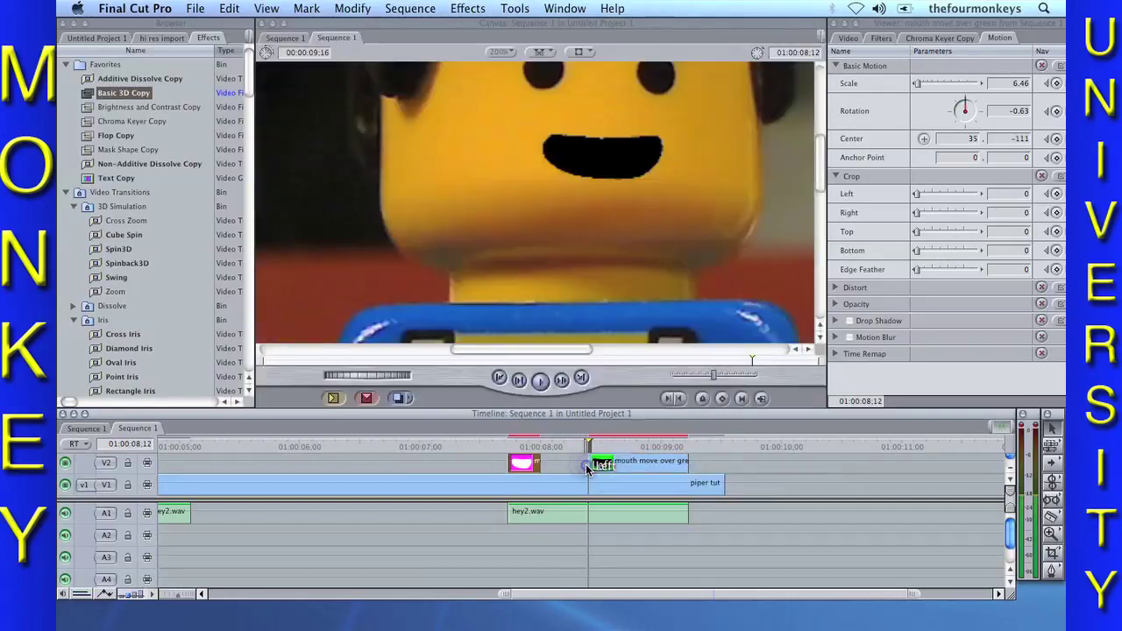
Step: Shift the last mouth piece one frame earlier to start at 01:00:08;11 and add a motion keyframe there
{"action": "key", "text": "Left"}
{"action": "double_click", "coordinate": [593, 463]}
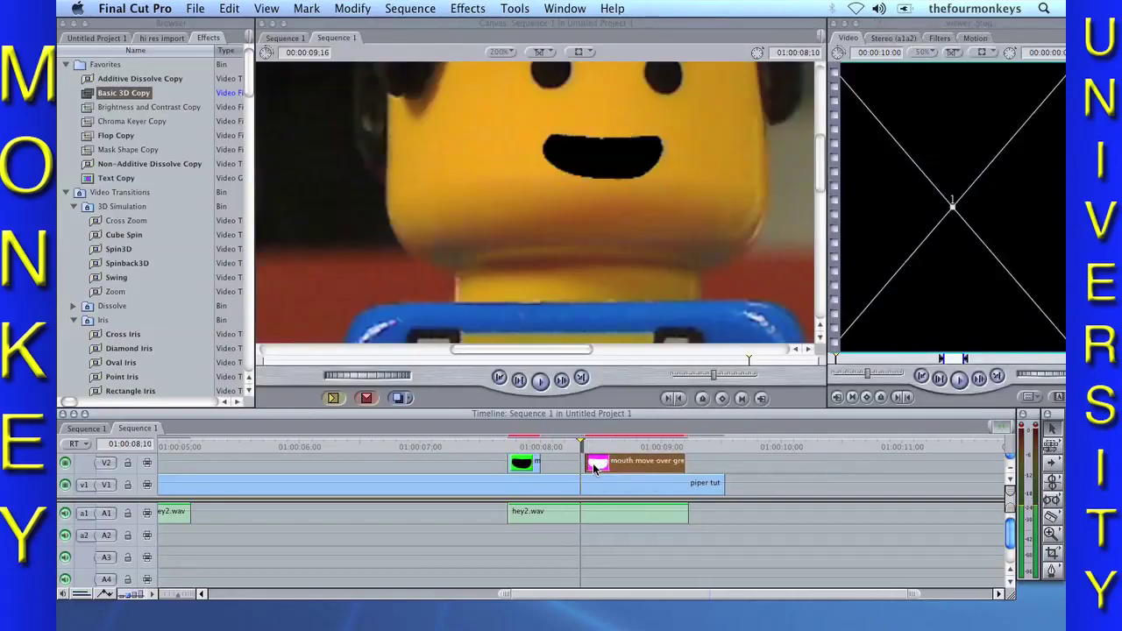
{"action": "left_click", "coordinate": [723, 400]}
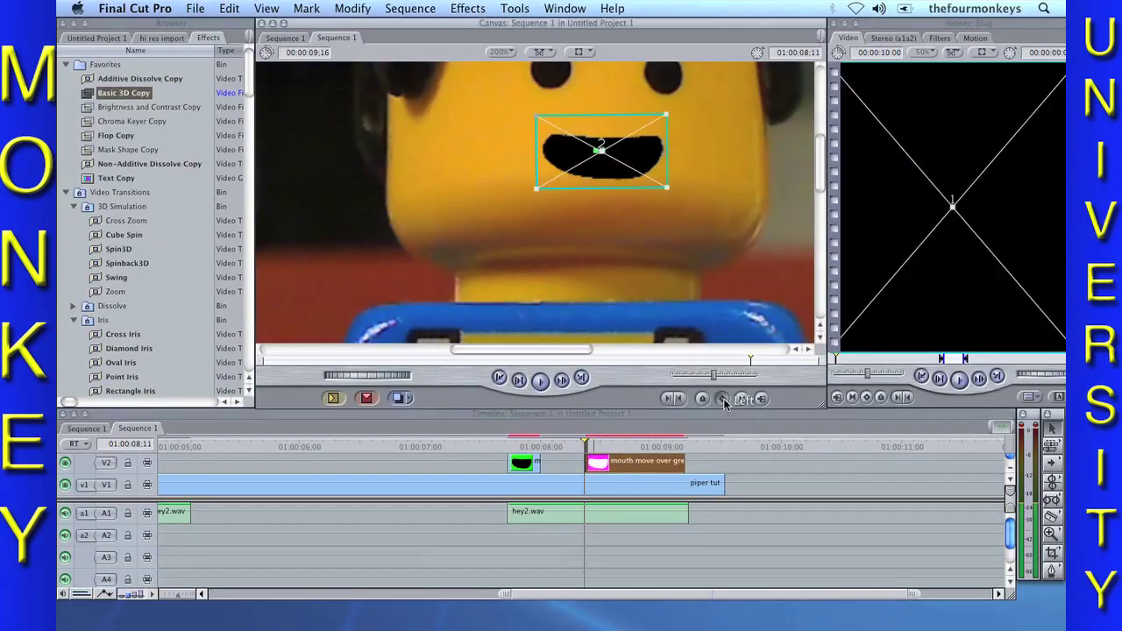
{"action": "key", "text": "Right"}
{"action": "key", "text": "Left"}
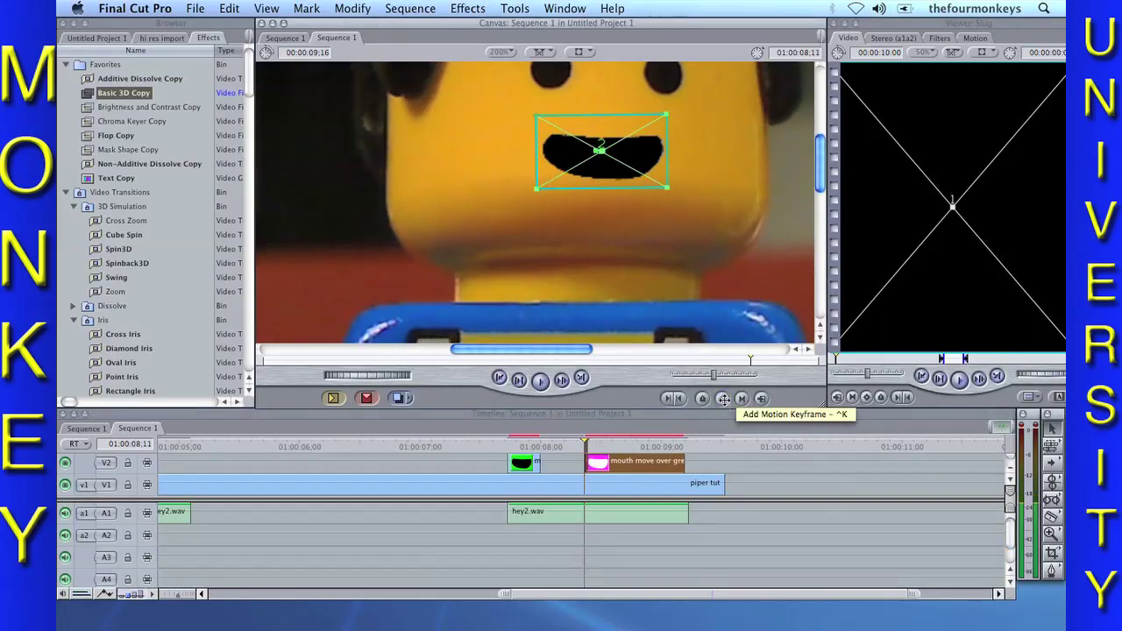
Step: Open the last mouth piece's motion settings, reset its basic motion and set the scale to 7
{"action": "left_click", "coordinate": [989, 39]}
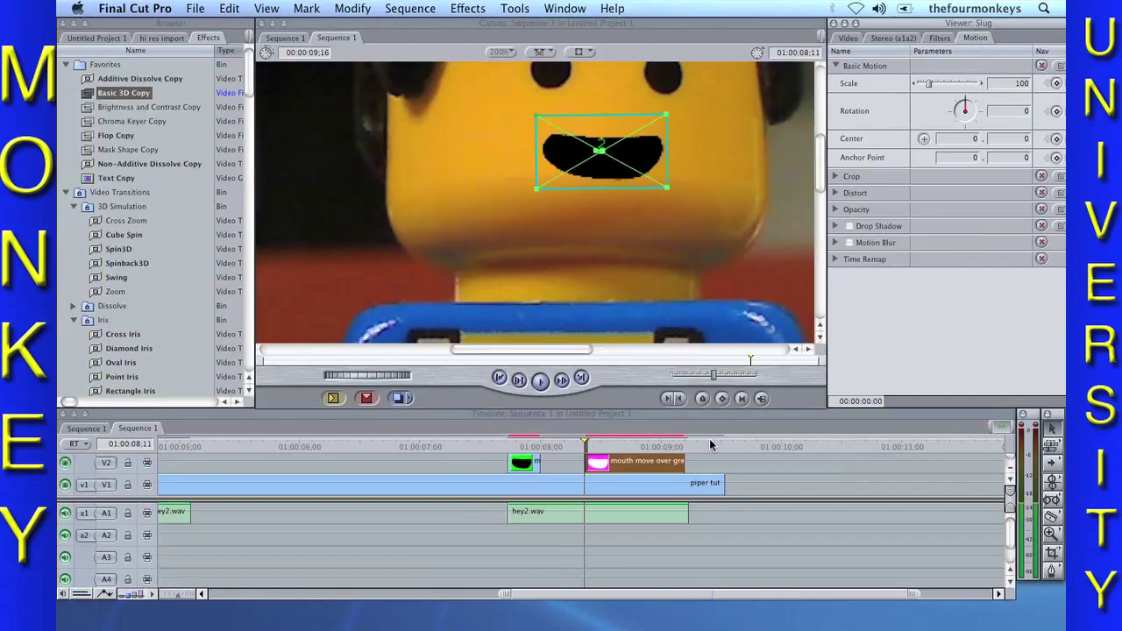
{"action": "double_click", "coordinate": [661, 468]}
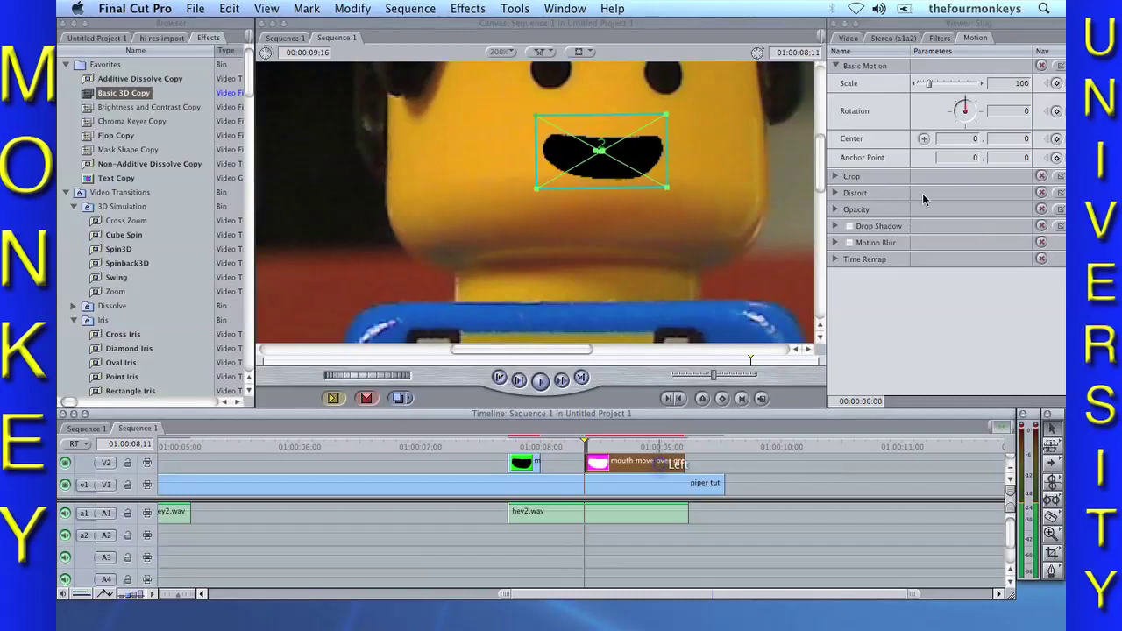
{"action": "double_click", "coordinate": [999, 81]}
{"action": "type", "text": "7"}
{"action": "key", "text": "Return"}
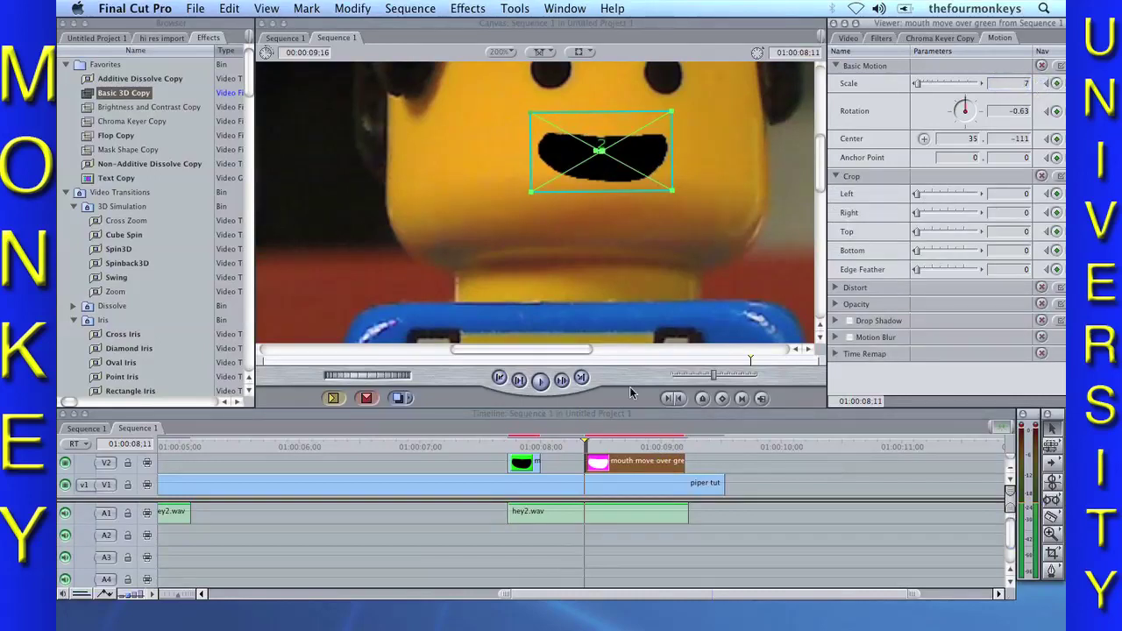
{"action": "left_click", "coordinate": [1041, 66]}
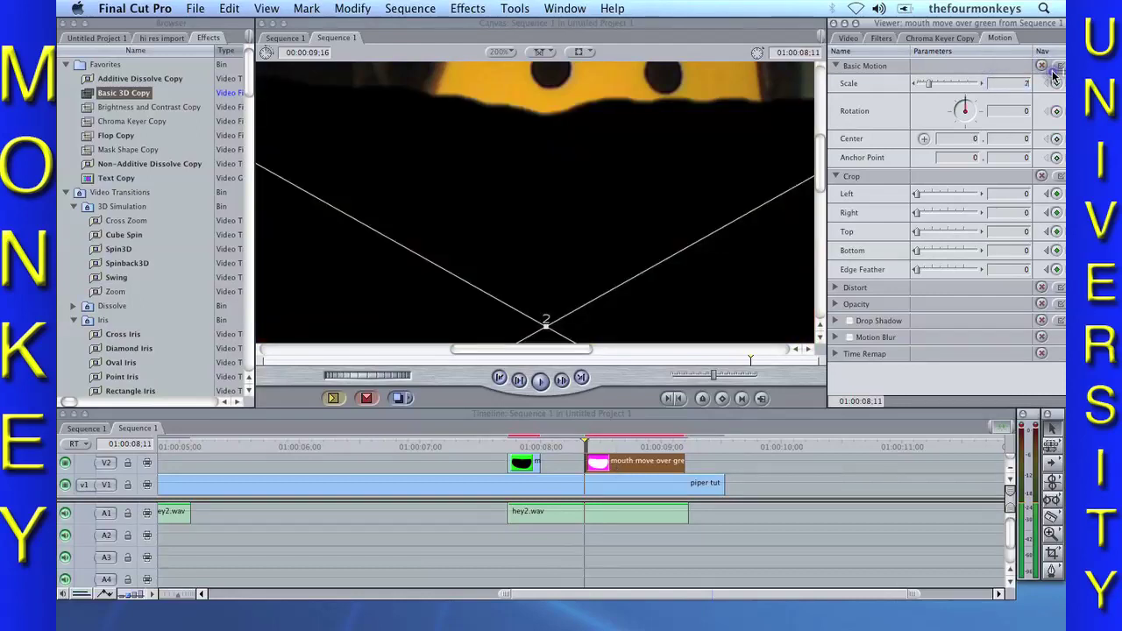
{"action": "key", "text": "Return"}
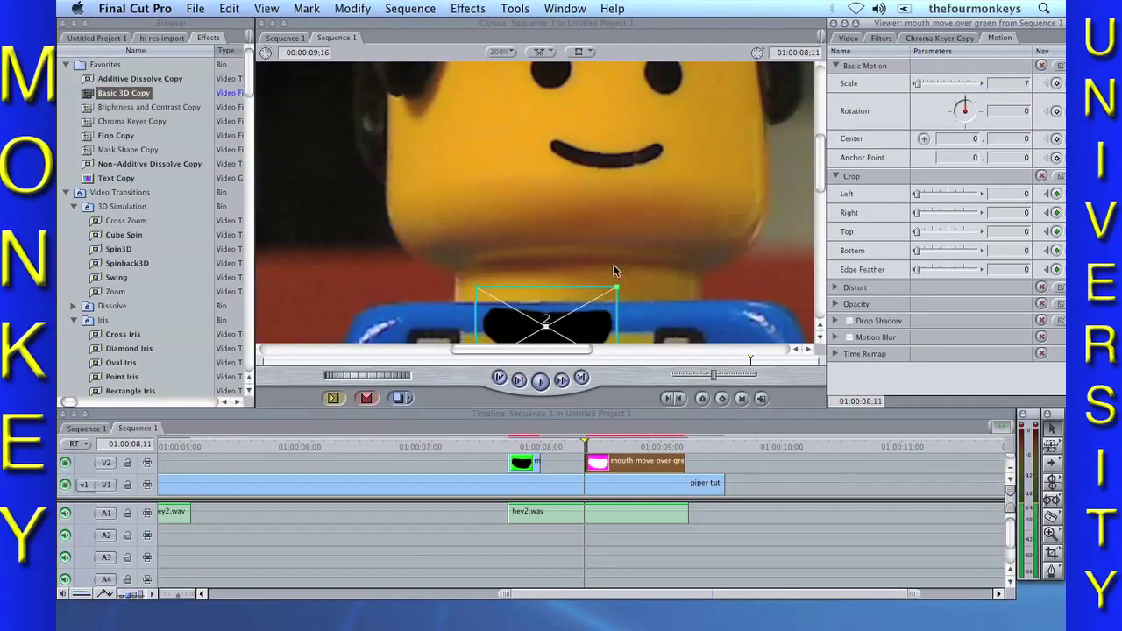
Step: Move the last mouth piece over the figure's mouth at 01:00:08;11, with its center at 36, -109
{"action": "left_click_drag", "start_coordinate": [557, 308], "coordinate": [604, 133]}
{"action": "key", "text": "Right"}
{"action": "key", "text": "Right"}
{"action": "key", "text": "Left"}
{"action": "key", "text": "Left"}
{"action": "key", "text": "Left"}
{"action": "key", "text": "Left"}
{"action": "key", "text": "Right"}
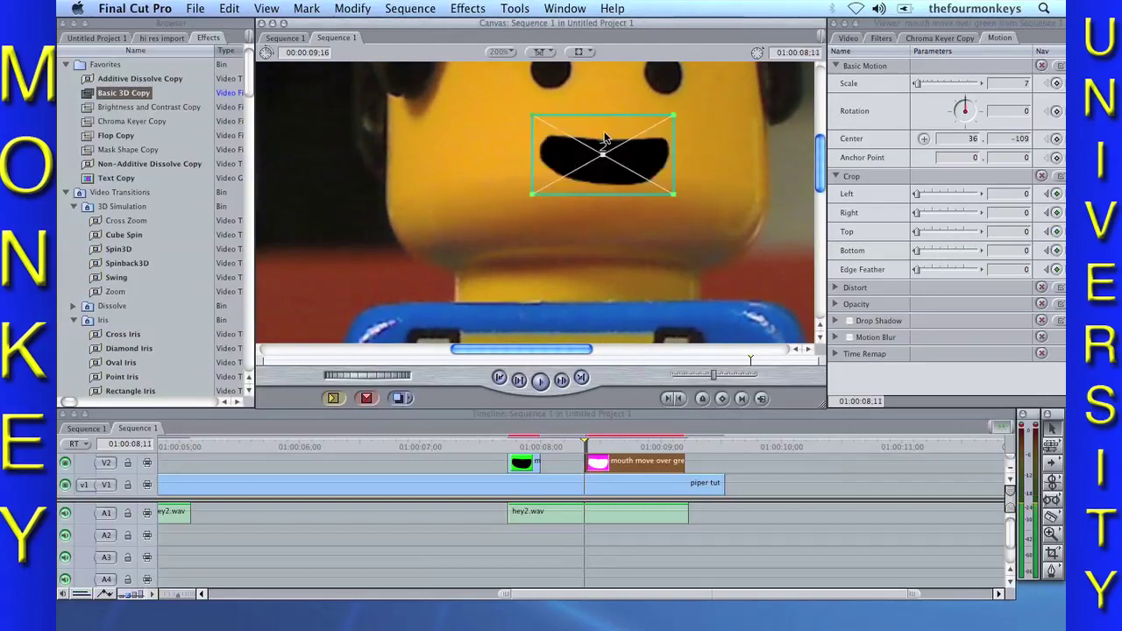
Step: Keyframe the last mouth piece at 01:00:08;12 with its center moved to 33, -109.5
{"action": "key", "text": "Right"}
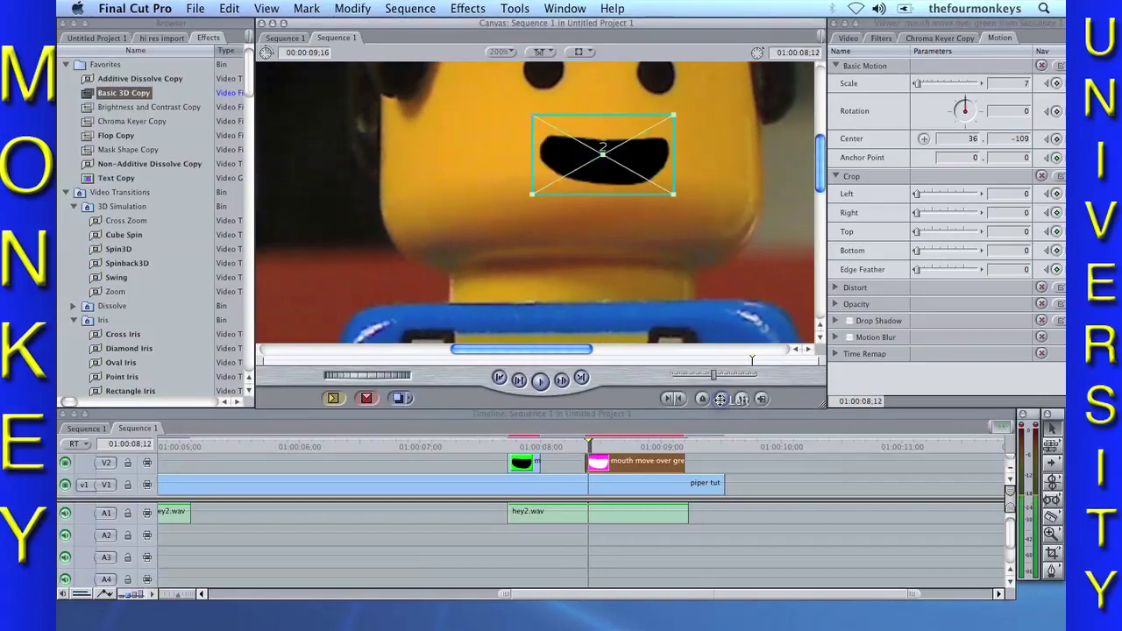
{"action": "left_click_drag", "start_coordinate": [643, 160], "coordinate": [640, 156]}
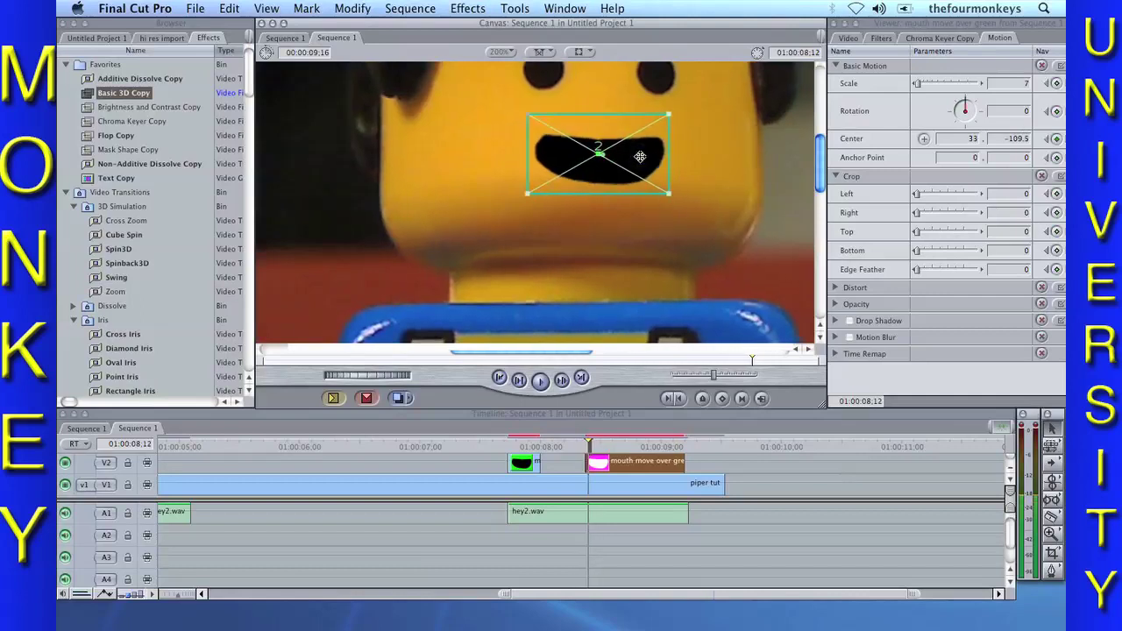
{"action": "key", "text": "Right"}
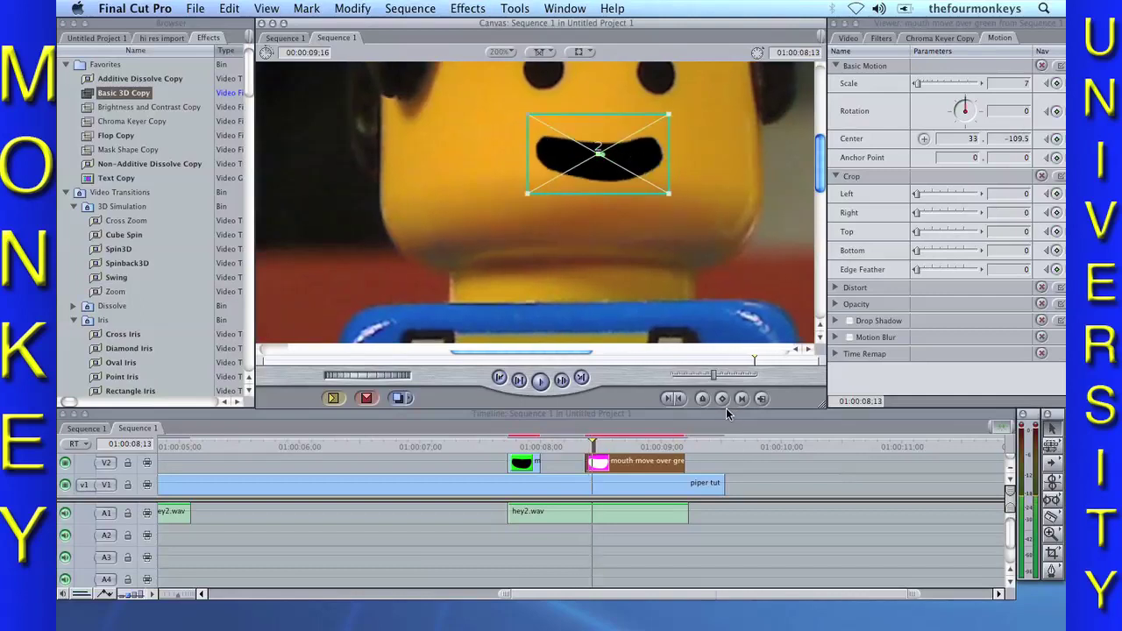
Step: Step frame by frame through the last mouth piece from 01:00:08;13 to 01:00:09;10 to check its alignment with the figure's mouth
{"action": "key", "text": "Right"}
{"action": "key", "text": "Right"}
{"action": "key", "text": "Right"}
{"action": "key", "text": "Right"}
{"action": "key", "text": "Right"}
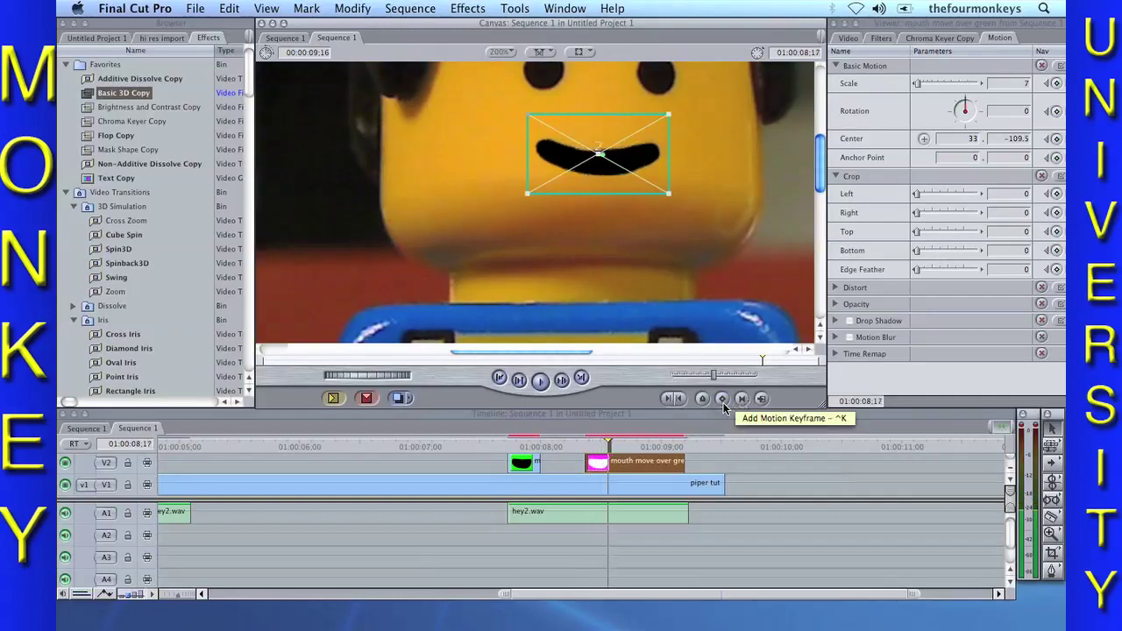
{"action": "key", "text": "Right"}
{"action": "key", "text": "Right"}
{"action": "key", "text": "Right"}
{"action": "key", "text": "Right"}
{"action": "key", "text": "Right"}
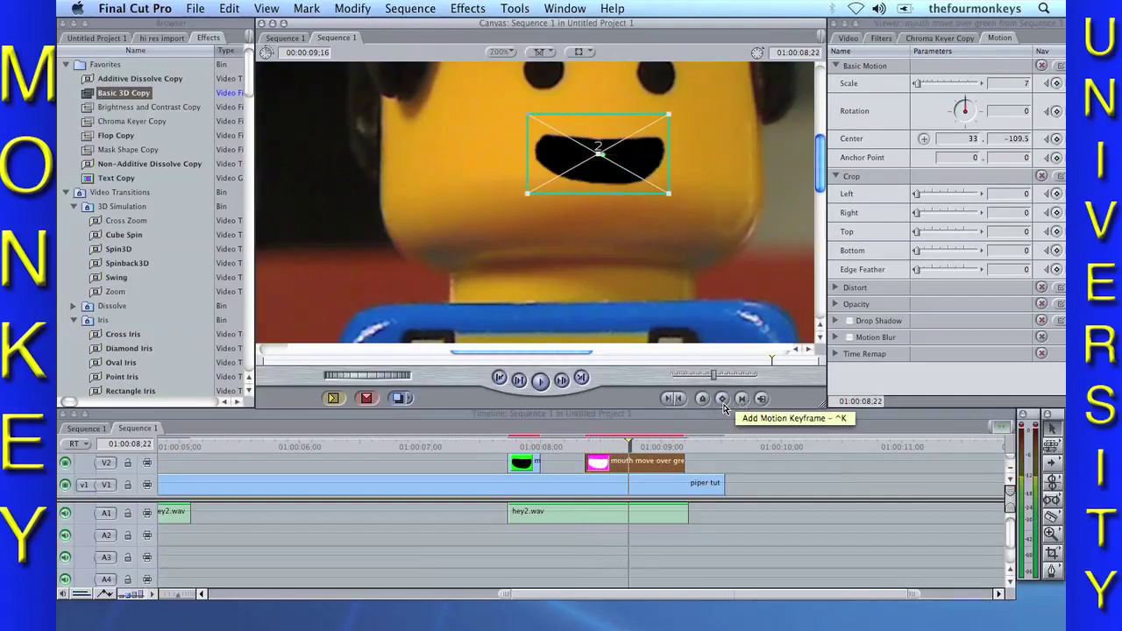
{"action": "key", "text": "Right"}
{"action": "key", "text": "Right"}
{"action": "key", "text": "Right"}
{"action": "key", "text": "Right"}
{"action": "key", "text": "Right"}
{"action": "key", "text": "Right"}
{"action": "key", "text": "Right"}
{"action": "key", "text": "Right"}
{"action": "key", "text": "Right"}
{"action": "key", "text": "Right"}
{"action": "key", "text": "Right"}
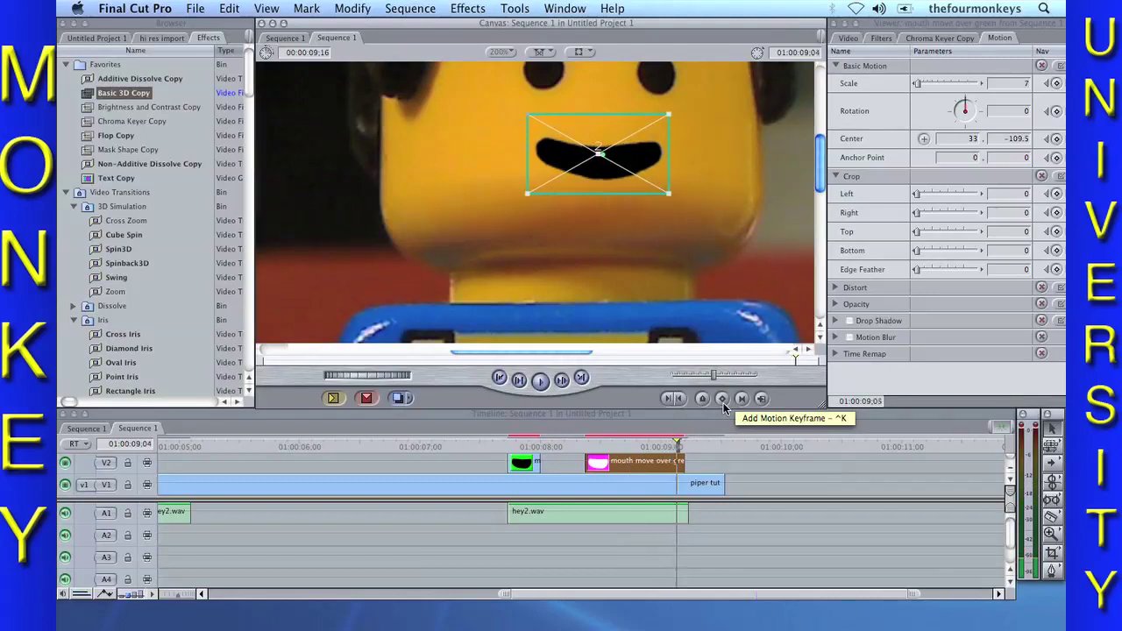
{"action": "key", "text": "Right"}
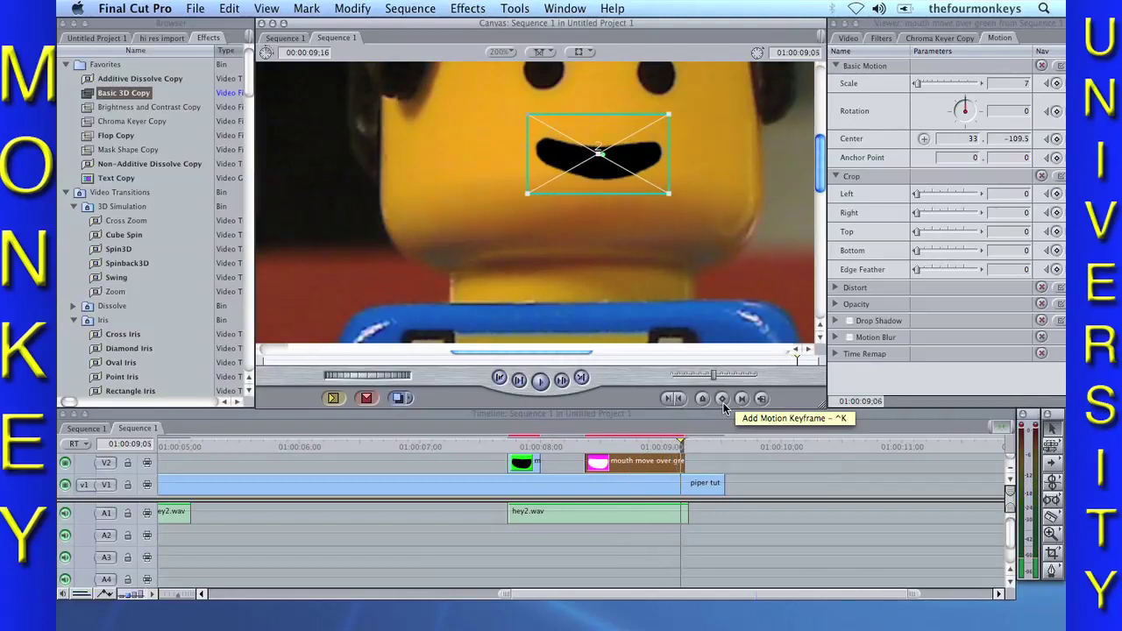
{"action": "key", "text": "Right"}
{"action": "key", "text": "Right"}
{"action": "key", "text": "Right"}
{"action": "key", "text": "Right"}
{"action": "key", "text": "Right"}
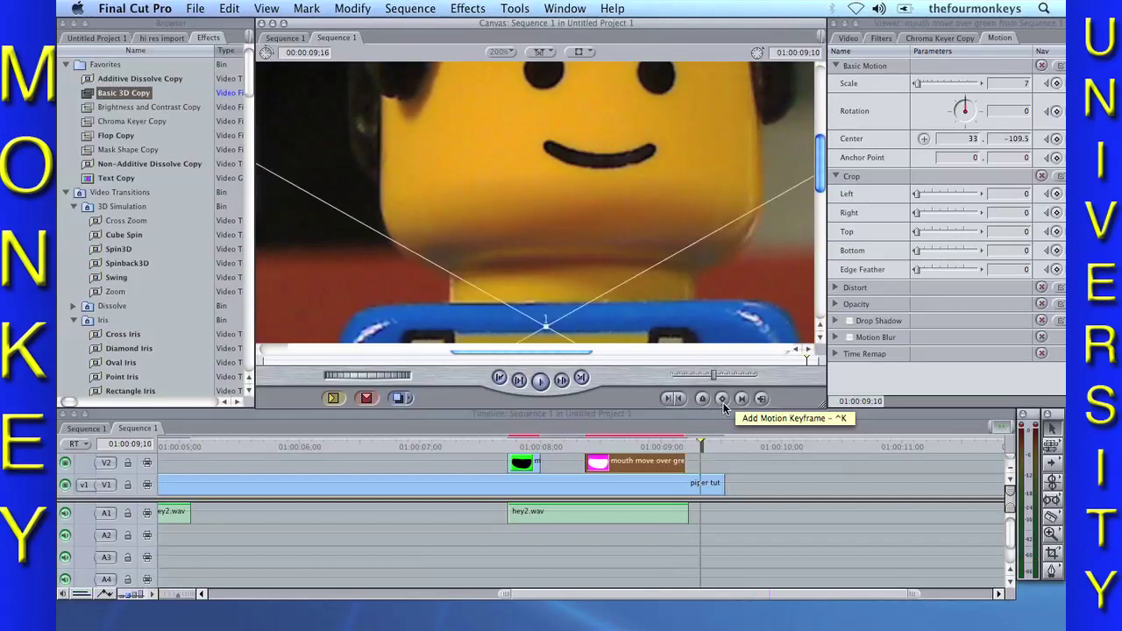
Step: Render the mouth animation and return the playhead to the sequence start, with the whole frame at 50% and the full edit in view
{"action": "key", "text": "super+r"}
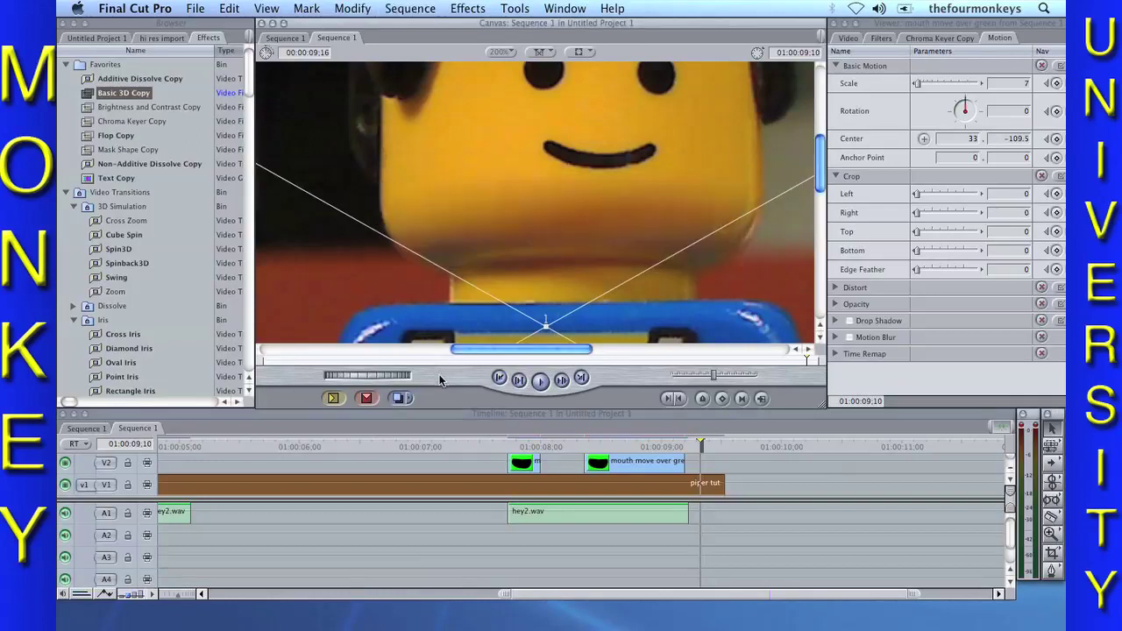
{"action": "left_click", "coordinate": [429, 359]}
{"action": "key", "text": "super+minus"}
{"action": "key", "text": "super+minus"}
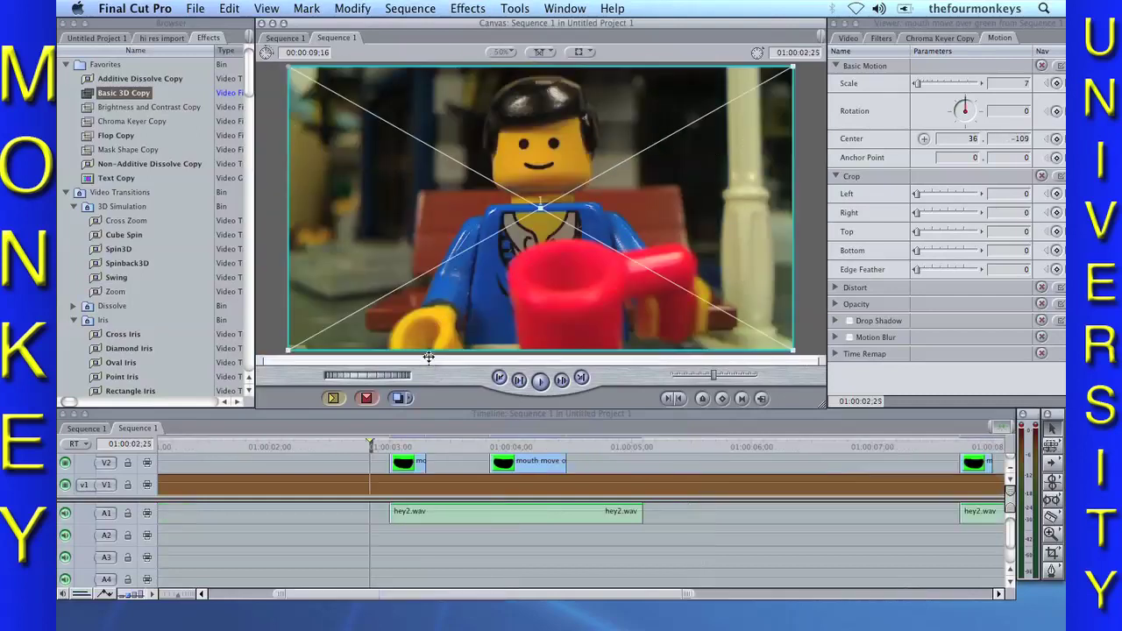
{"action": "left_click", "coordinate": [329, 450]}
{"action": "key", "text": "super+minus"}
{"action": "key", "text": "super+minus"}
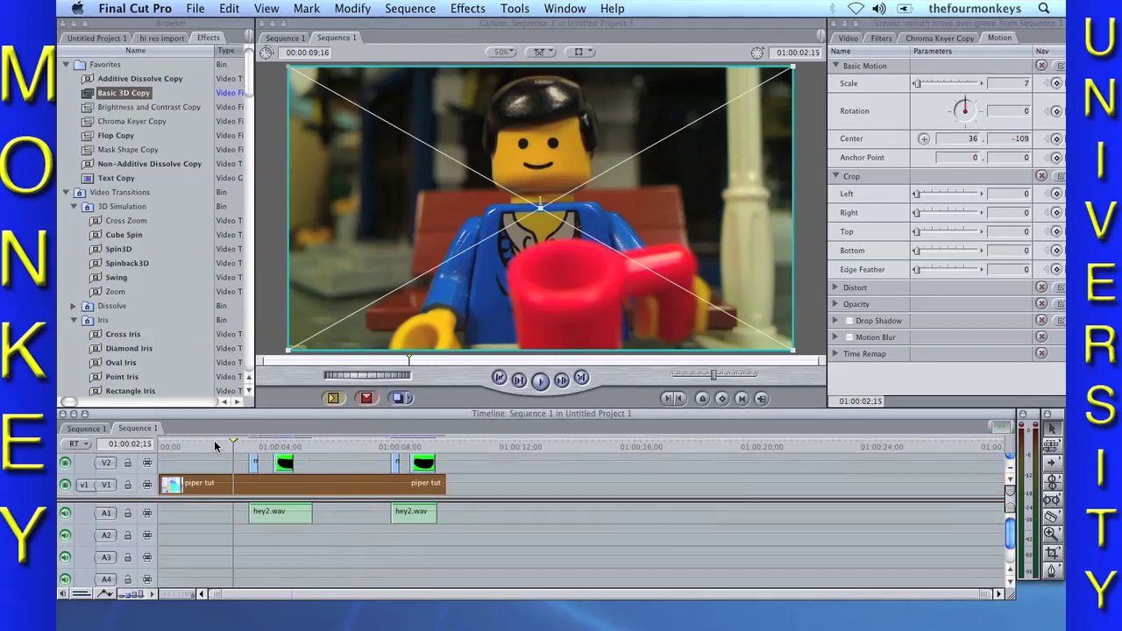
{"action": "key", "text": "Home"}
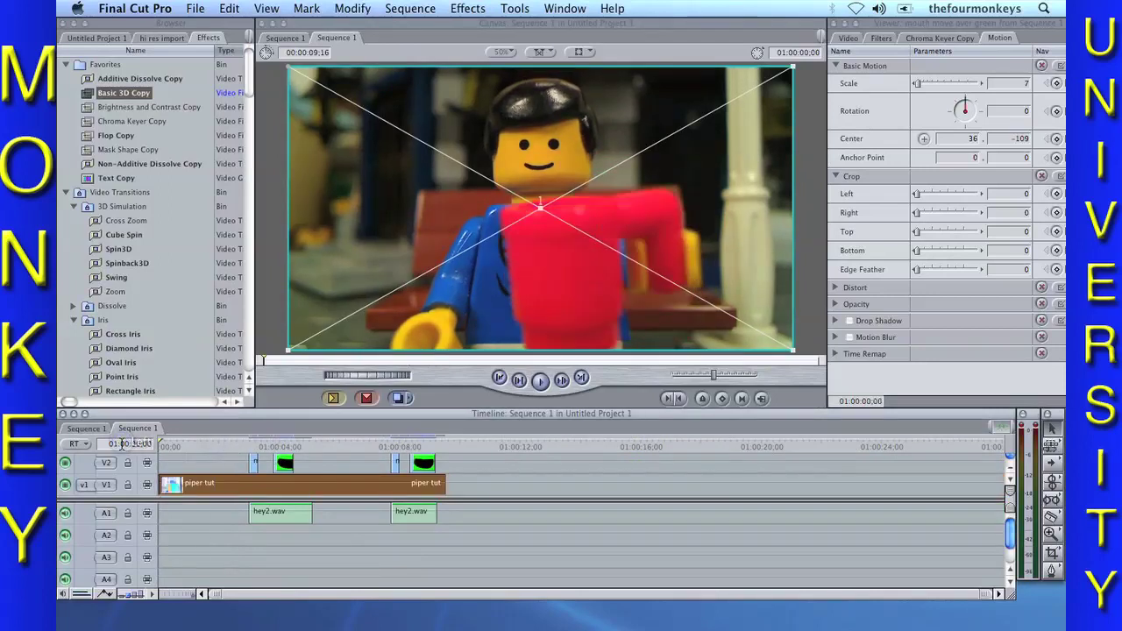